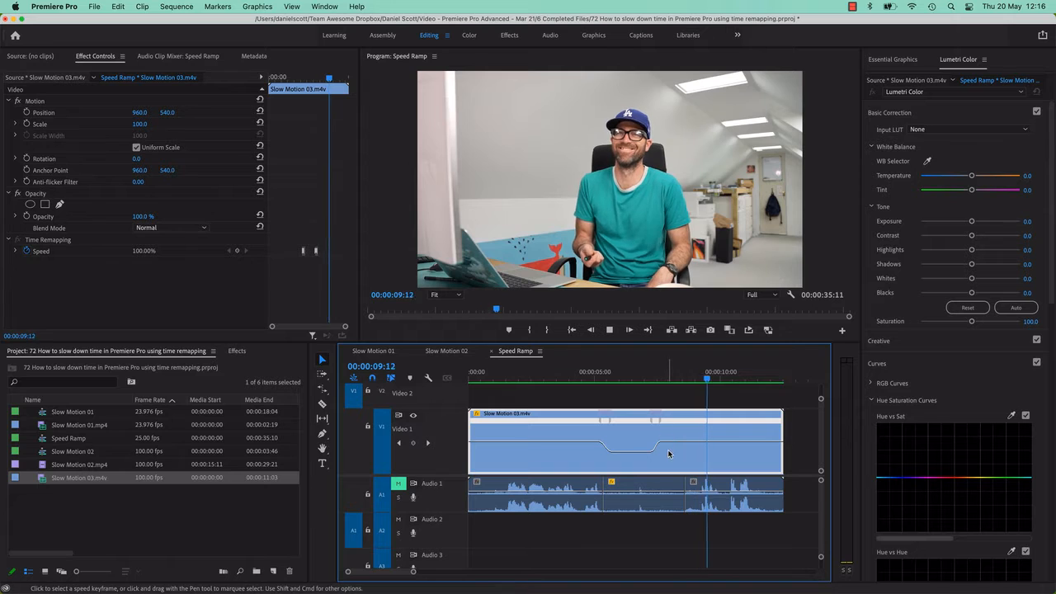
pyautogui.press('space')
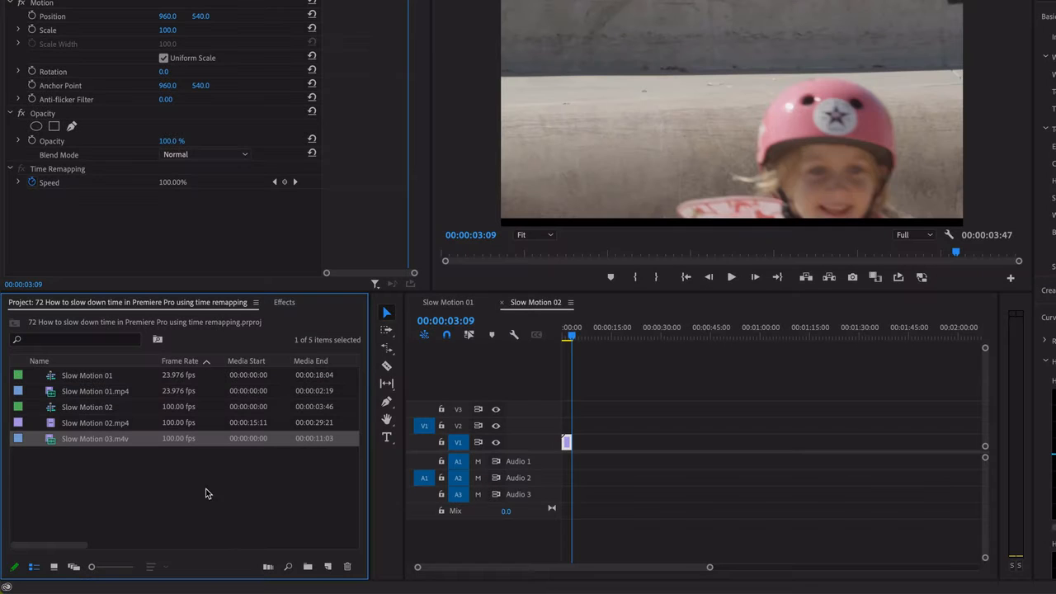
pyautogui.click(329, 567)
pyautogui.click(203, 505)
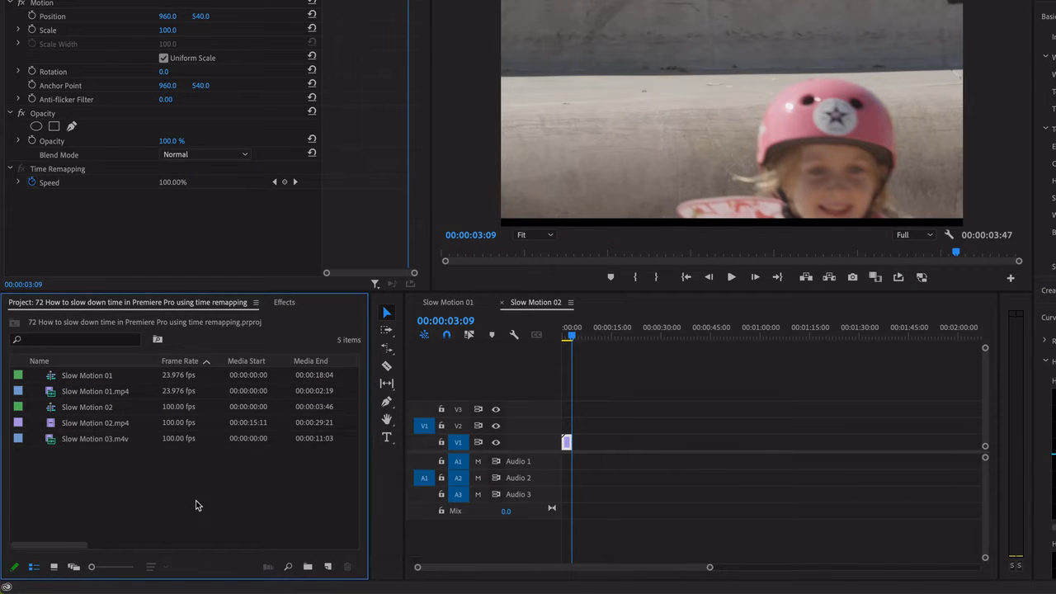
pyautogui.click(329, 567)
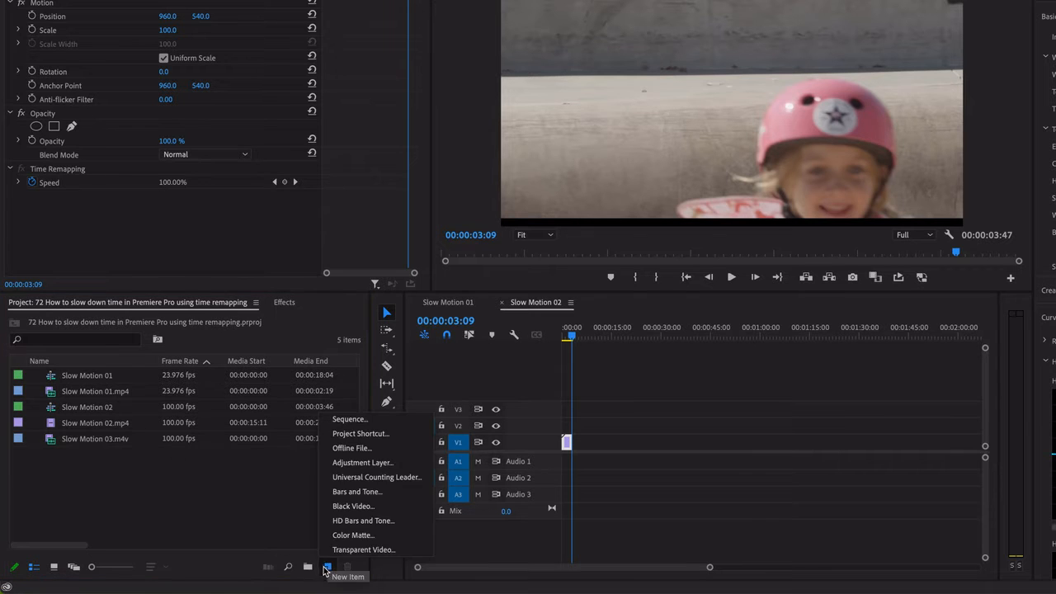
pyautogui.click(114, 500)
pyautogui.click(99, 444)
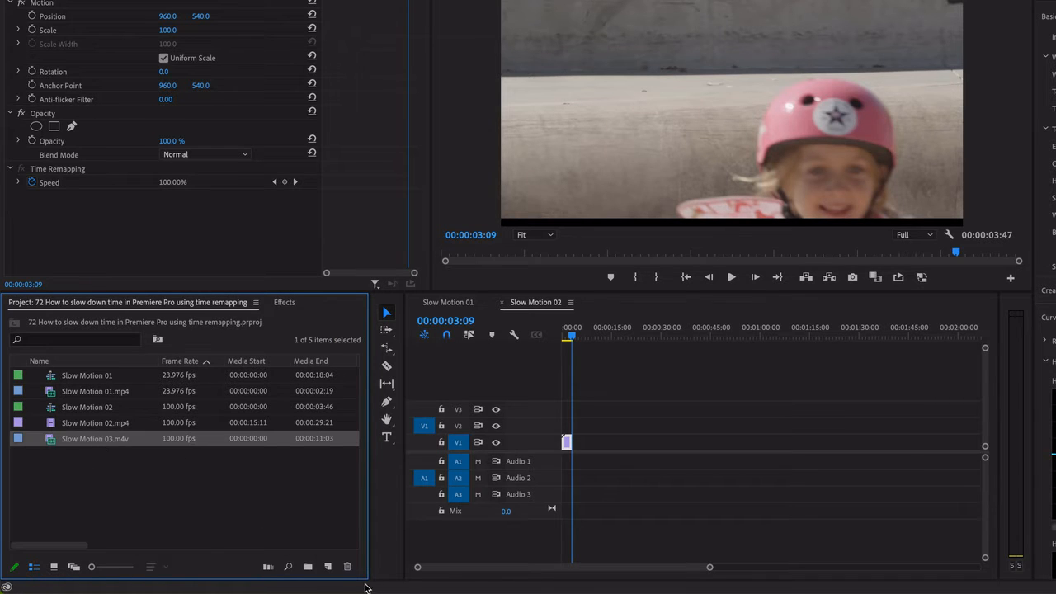
# Create a new sequence from the RED R3D 1080p 16x9 25 preset
pyautogui.click(329, 566)
pyautogui.click(350, 425)
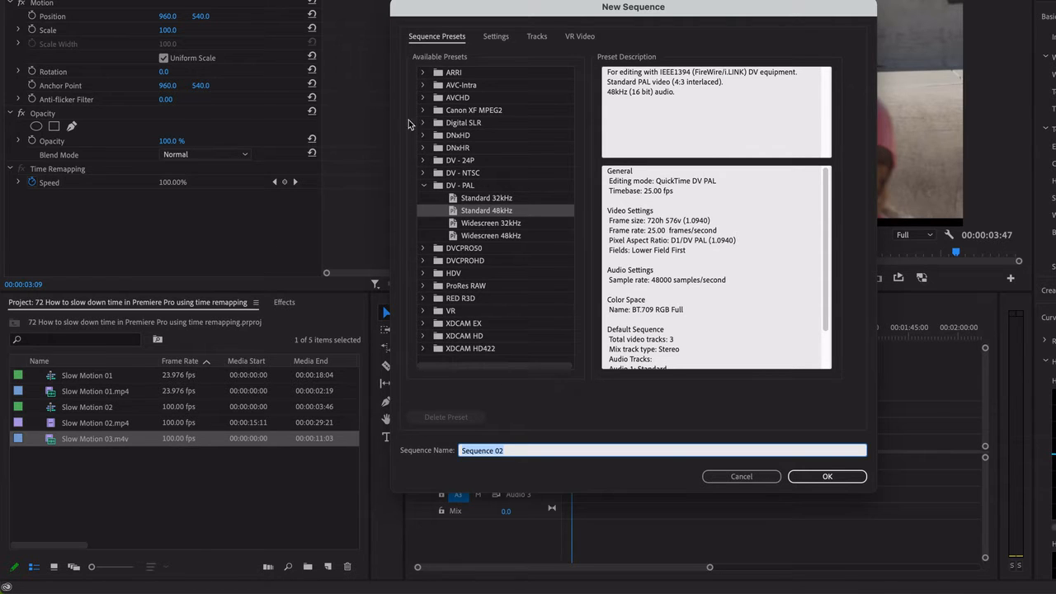
pyautogui.click(424, 186)
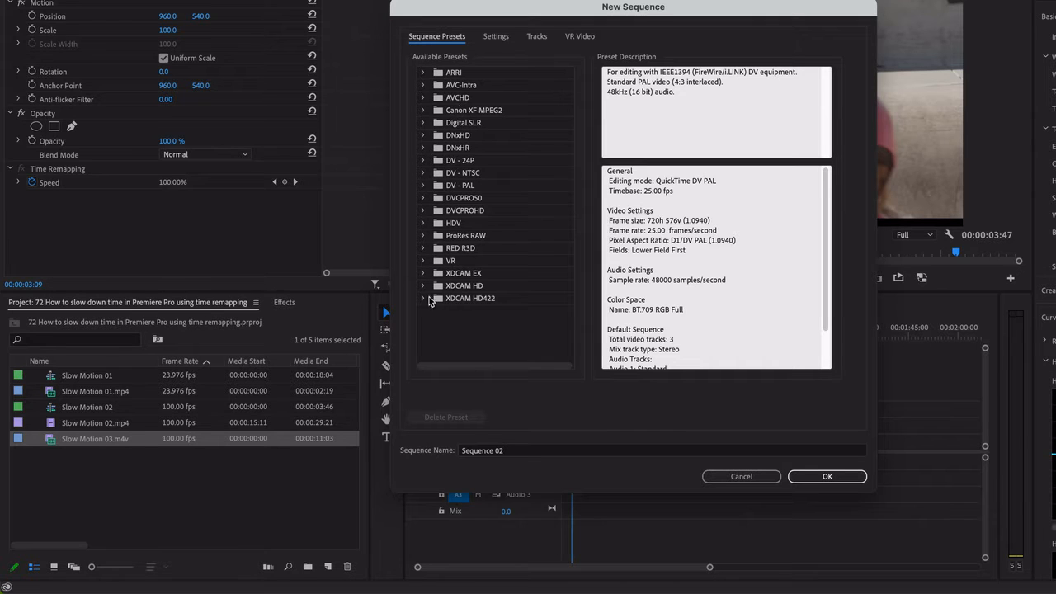
pyautogui.click(423, 248)
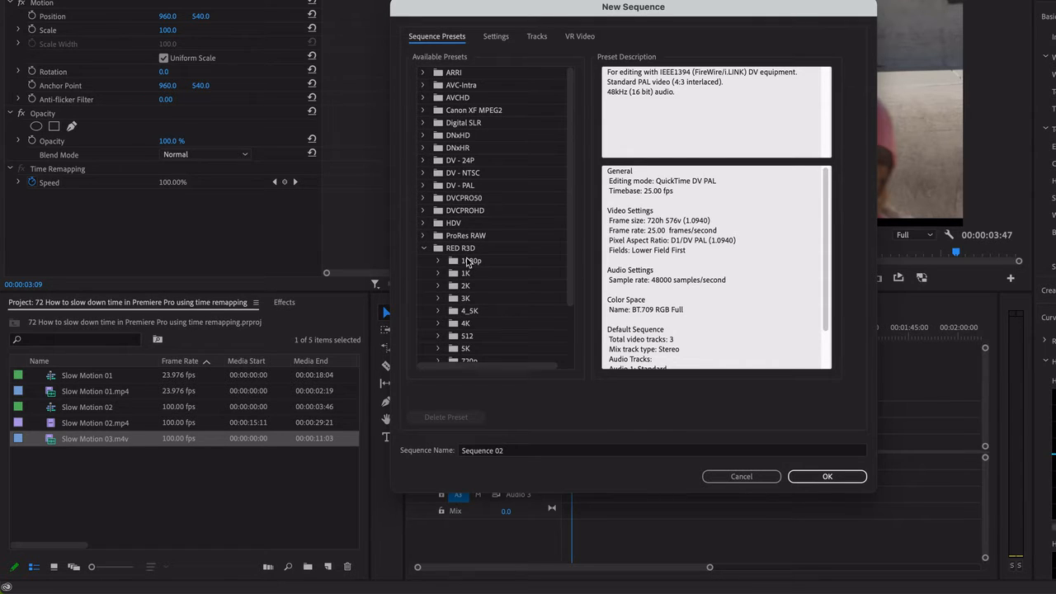
pyautogui.scroll(-2, 495, 239)
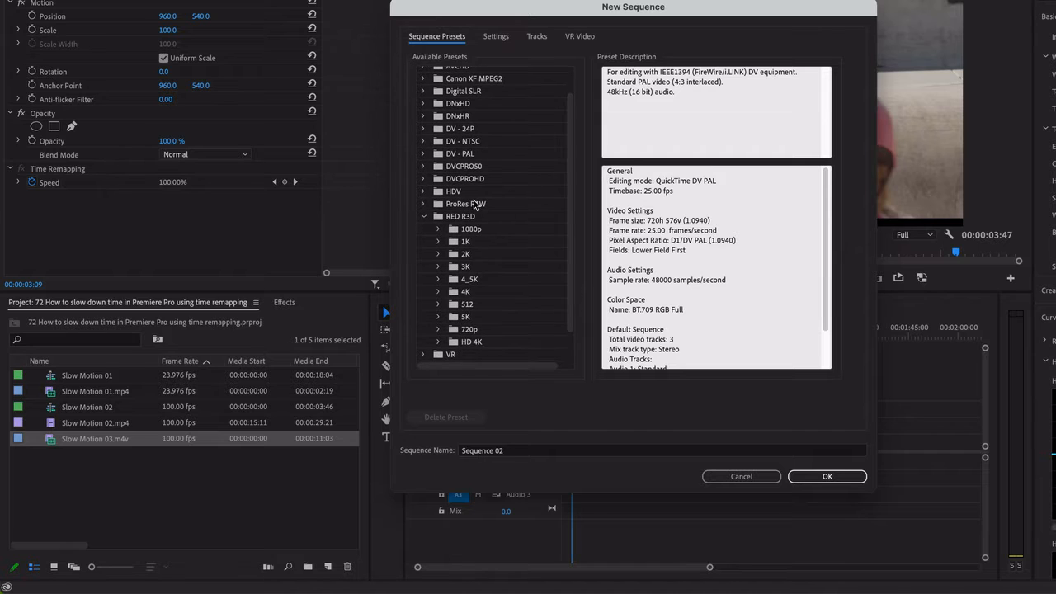
pyautogui.click(439, 231)
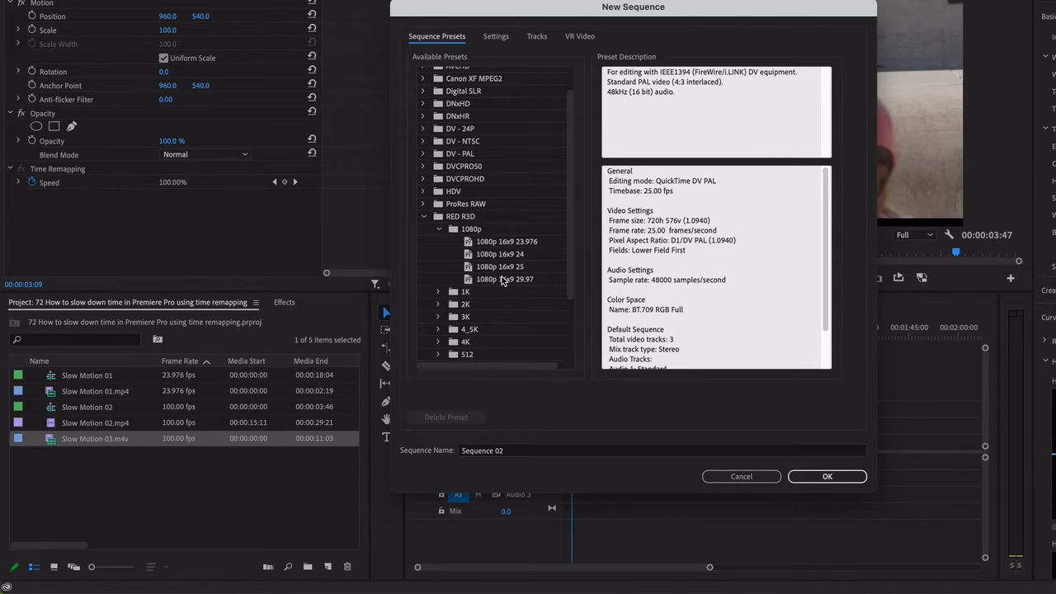
pyautogui.click(503, 256)
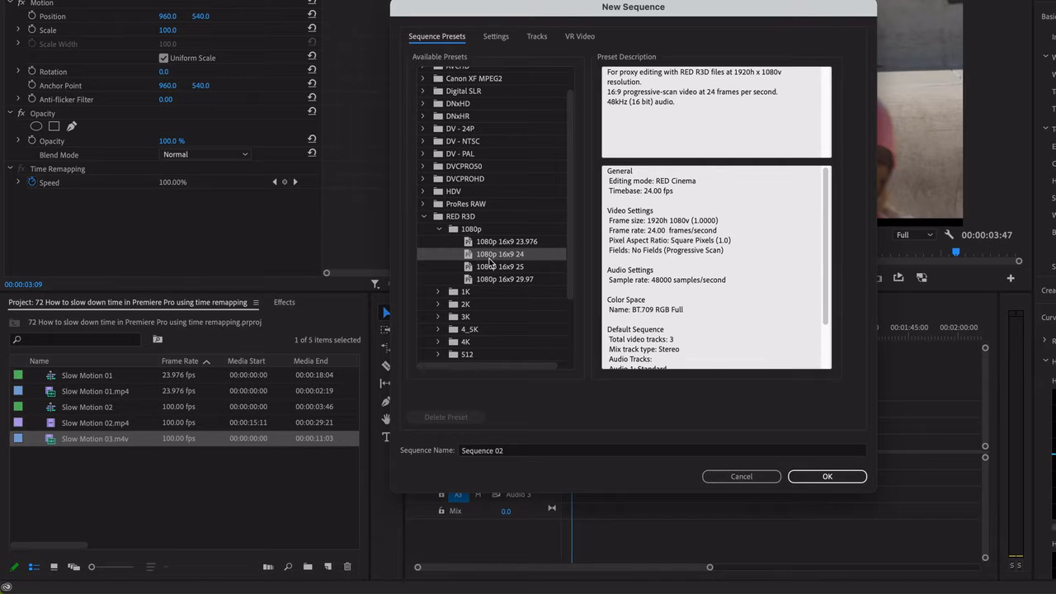
pyautogui.click(521, 267)
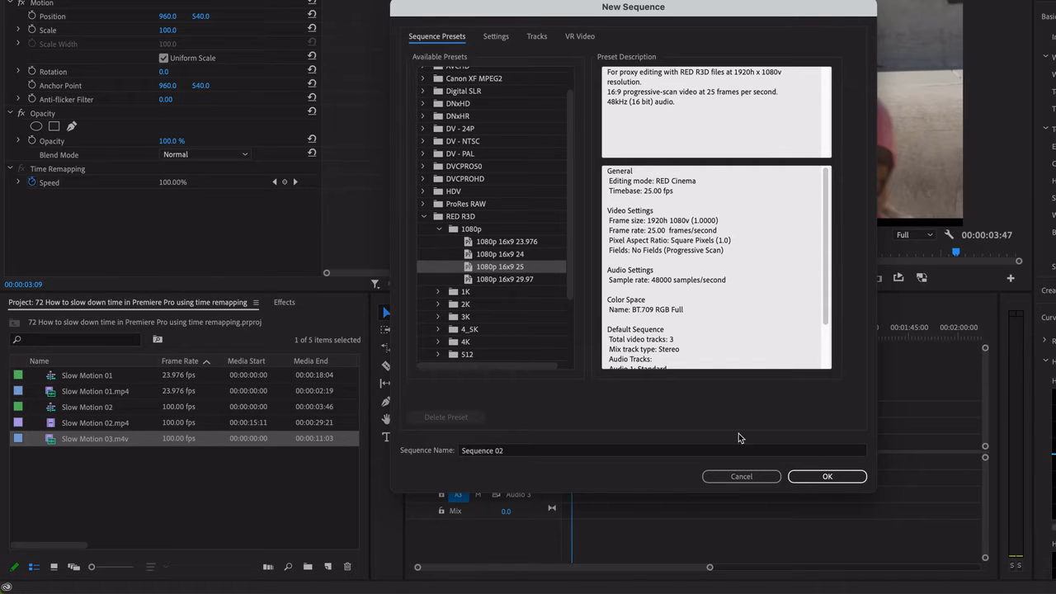
pyautogui.click(827, 476)
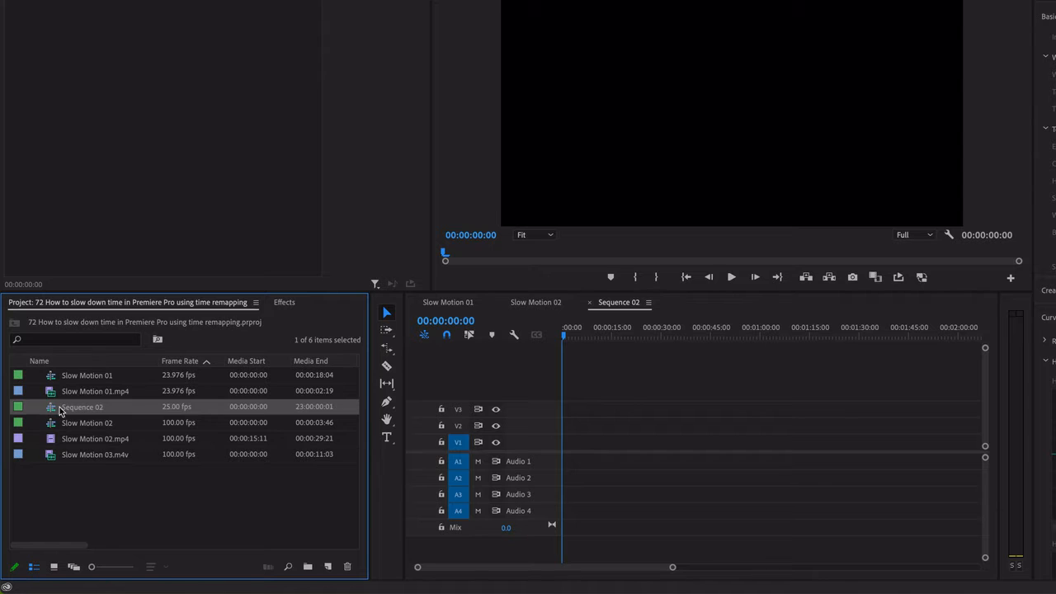
# Rename the new 25 fps sequence as Speed Ramp and open it in the timeline
pyautogui.click(83, 408)
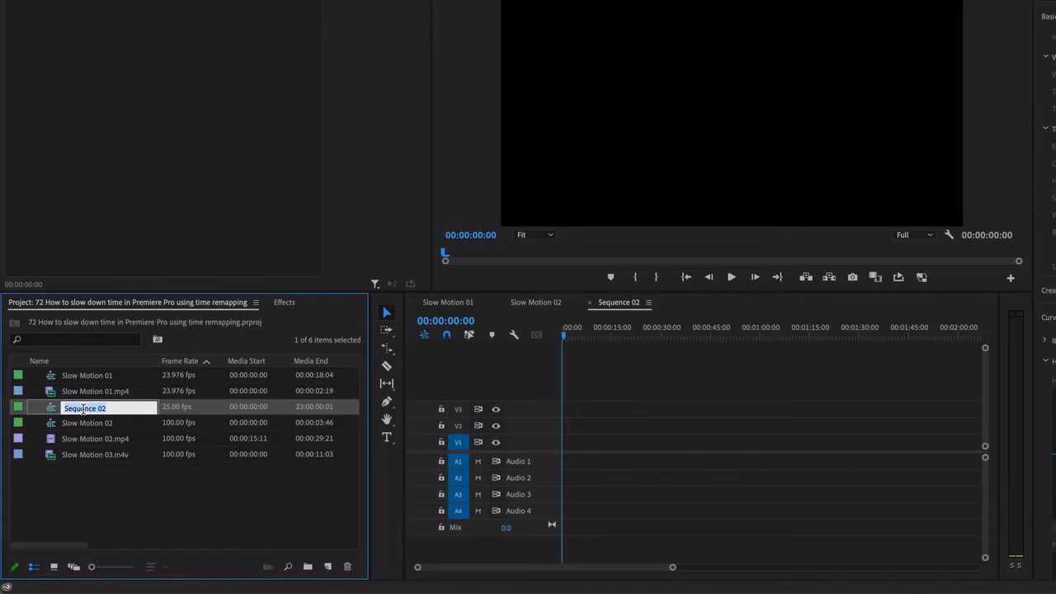
pyautogui.write('Speed Ramp')
pyautogui.press('Tab')
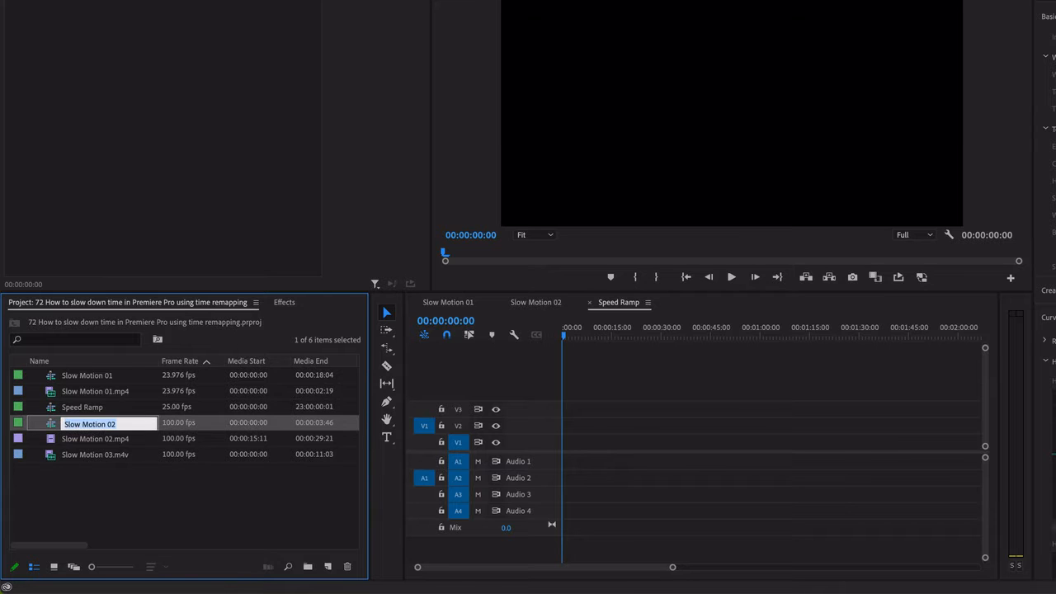
pyautogui.doubleClick(54, 409)
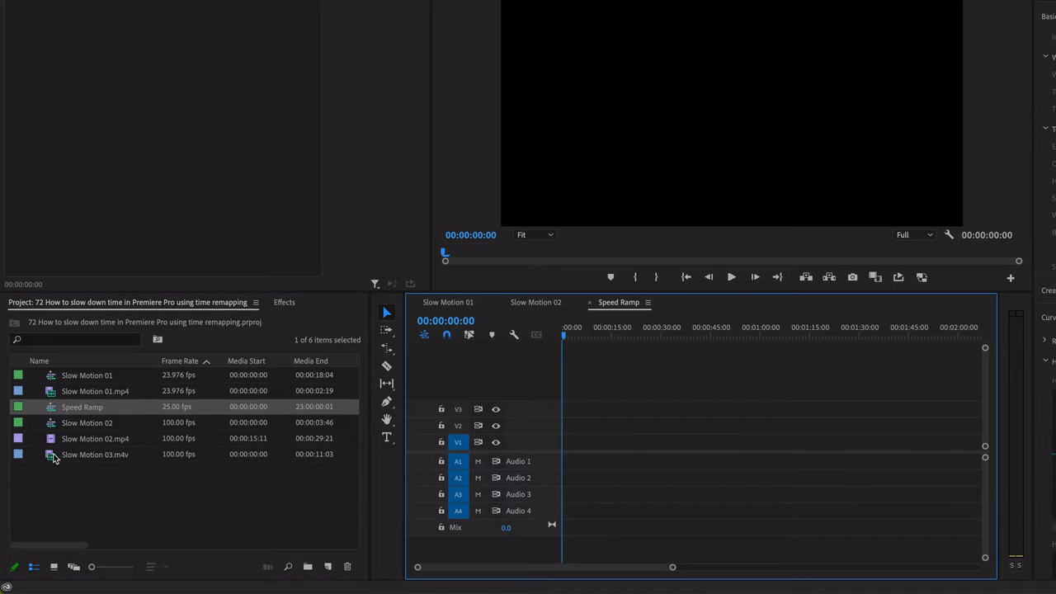
# Place Slow Motion 03.m4v at the start of the Speed Ramp sequence on V1, keeping the existing sequence settings
pyautogui.moveTo(53, 459); pyautogui.dragTo(564, 444)
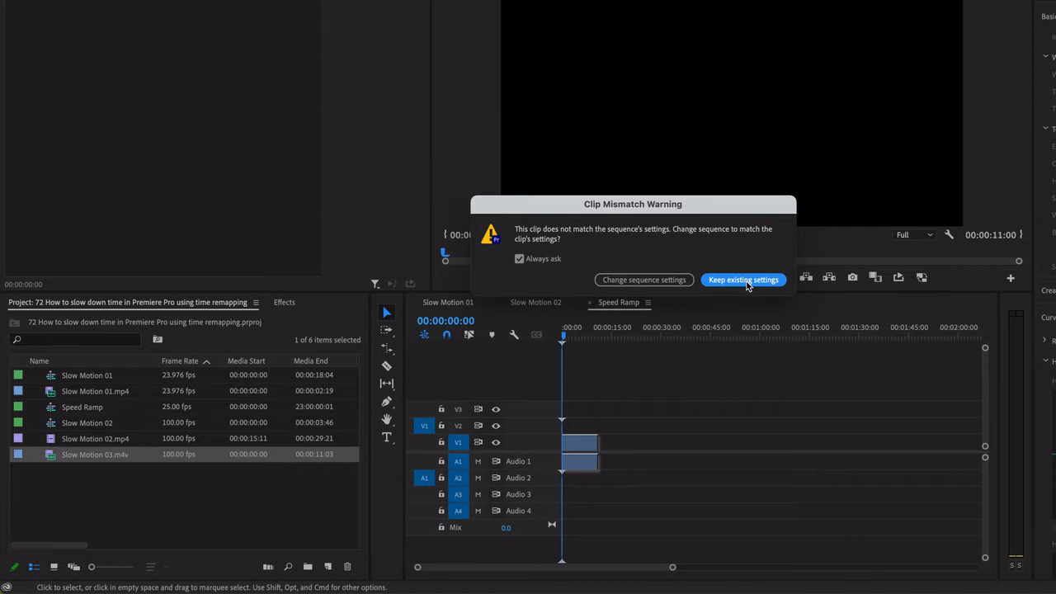
pyautogui.click(743, 280)
pyautogui.click(591, 447)
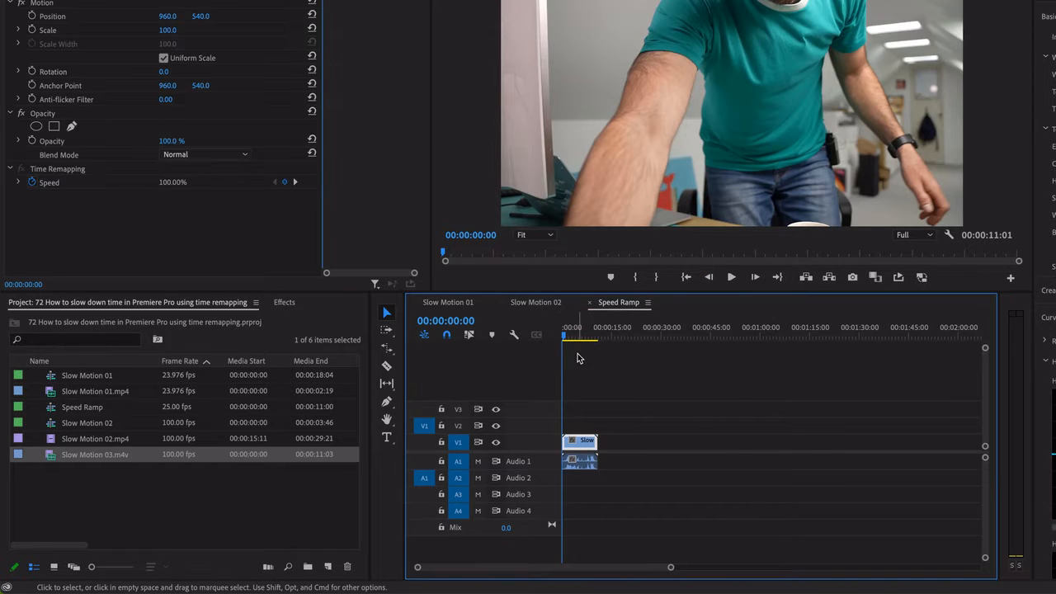
# Turn on Linked Selection and select the Slow Motion 03 clip together with its audio
pyautogui.click(468, 334)
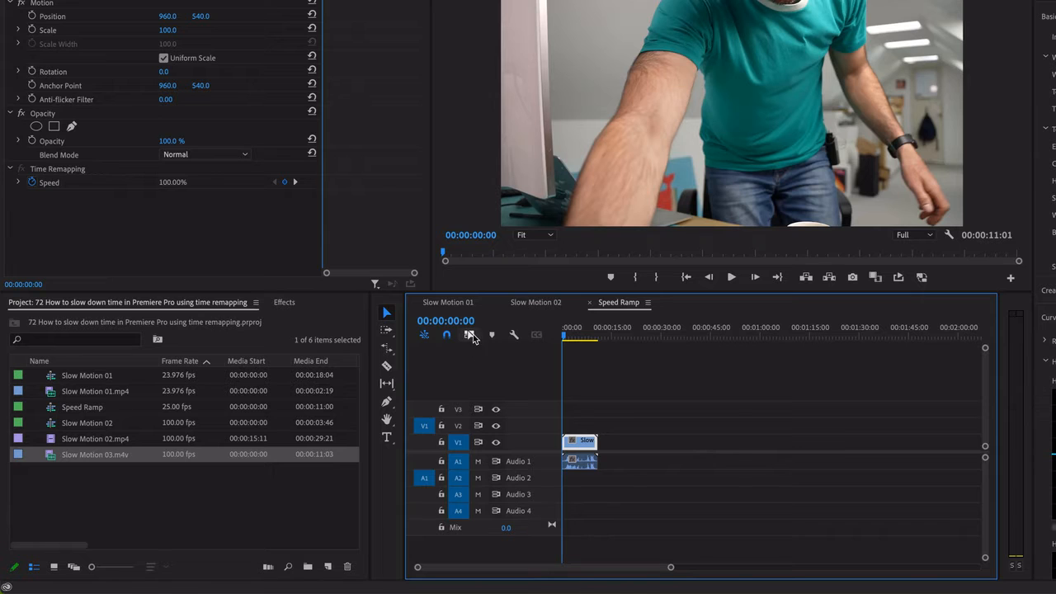
pyautogui.click(624, 443)
pyautogui.click(577, 443)
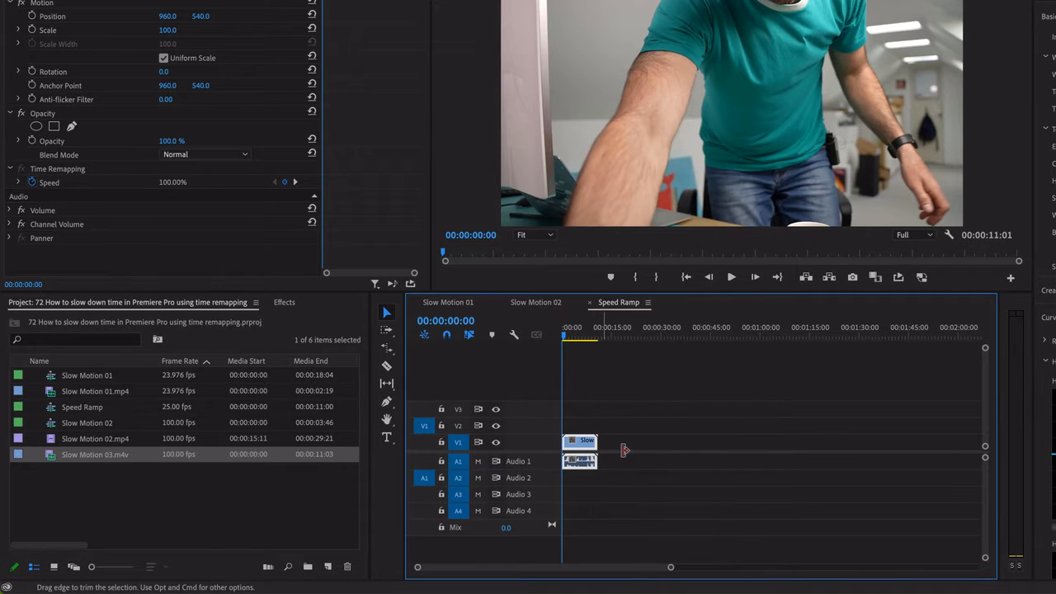
pyautogui.press('super+s')
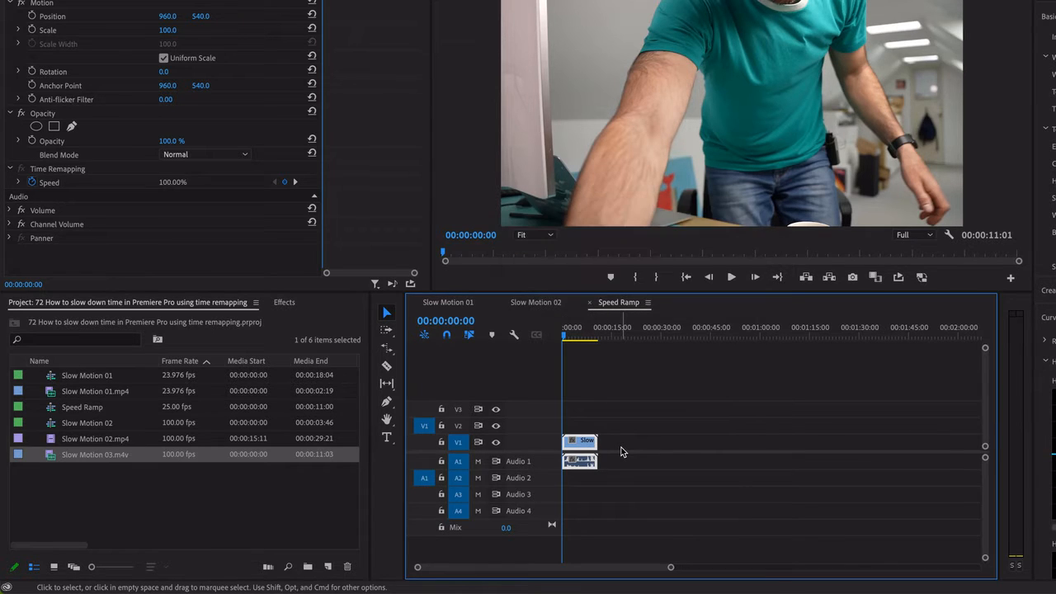
# Fit the whole sequence in the timeline and make the video and audio tracks taller
pyautogui.press('\\')
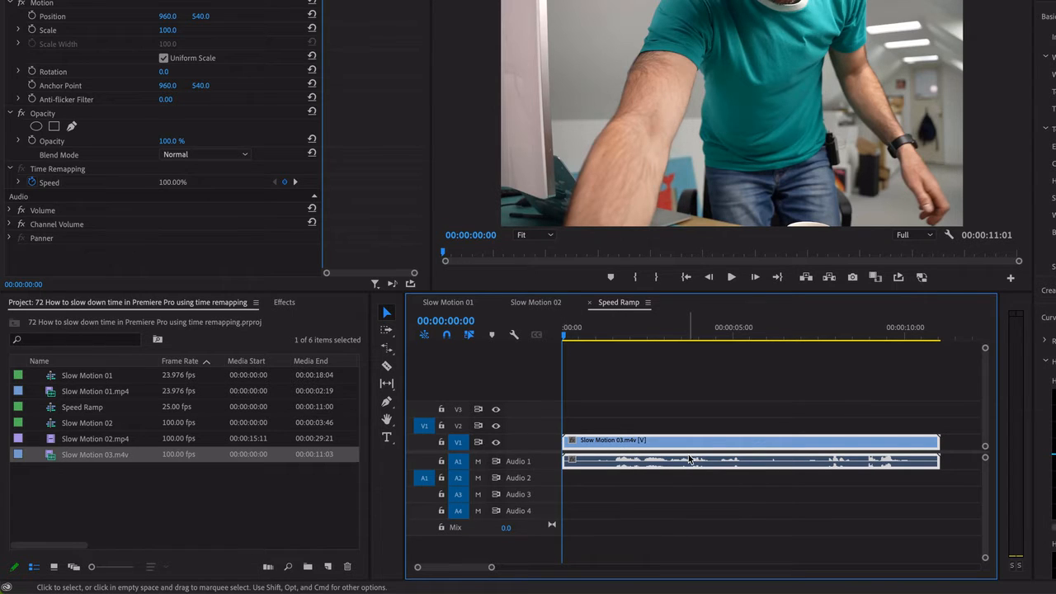
pyautogui.press('super+equal')
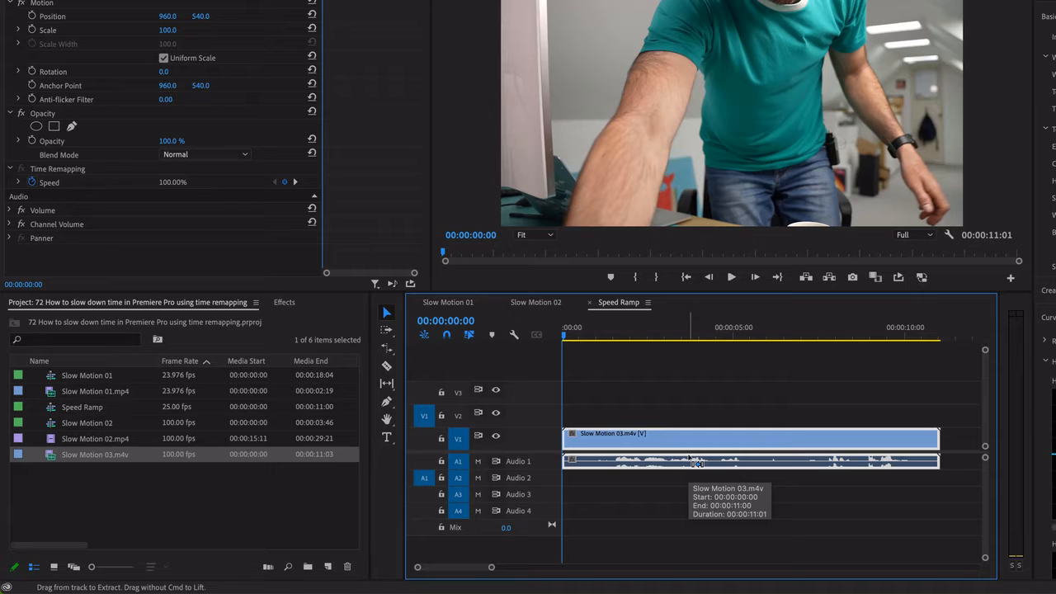
pyautogui.press('super+equal')
pyautogui.press('super+equal')
pyautogui.press('super+equal')
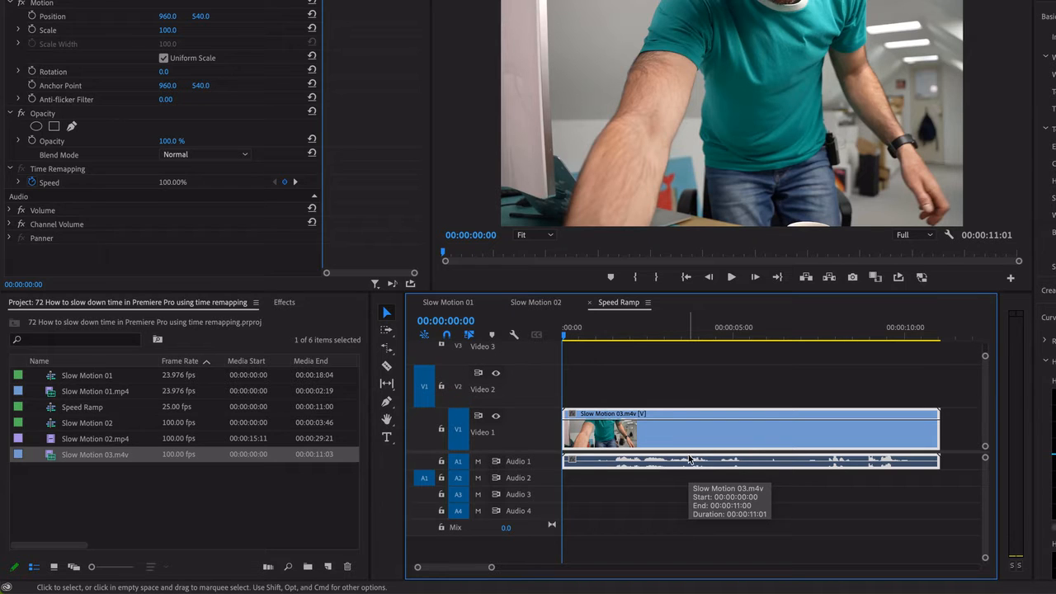
pyautogui.hotkey('shift', '=')
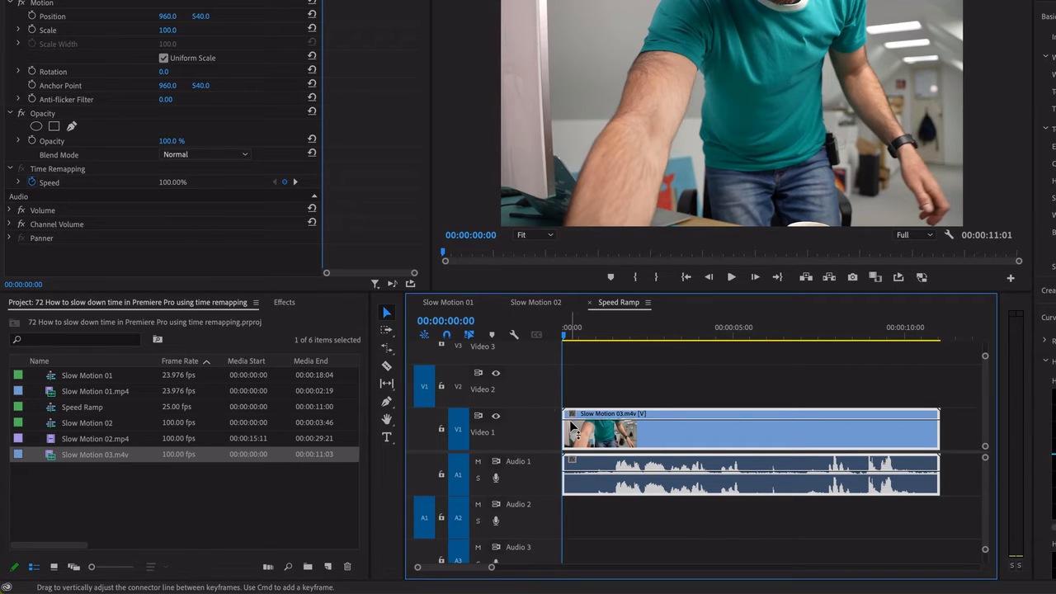
pyautogui.moveTo(553, 409); pyautogui.dragTo(559, 372)
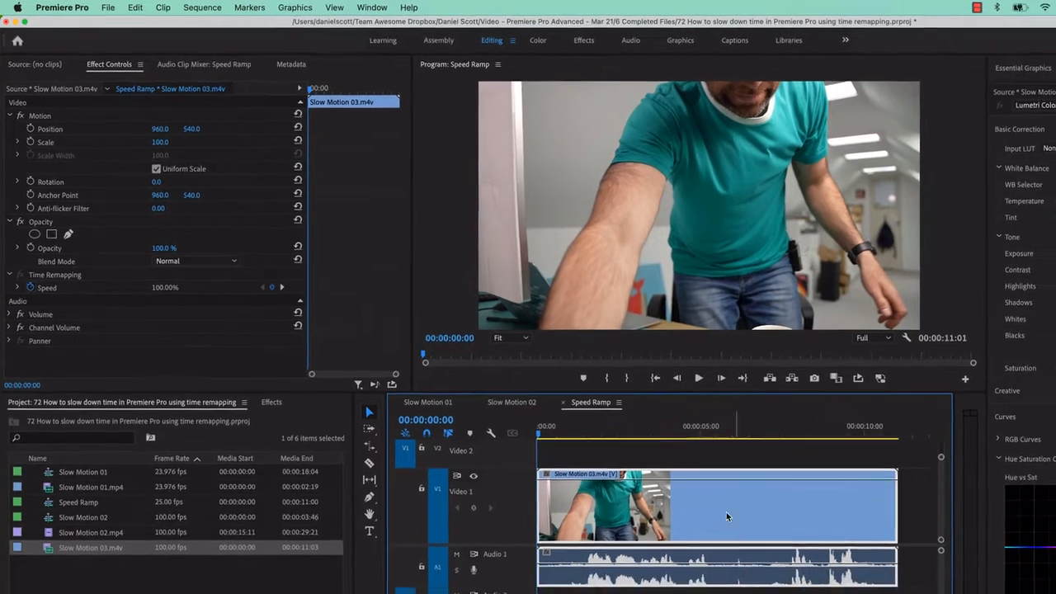
# Show the Time Remapping Speed keyframes on the Slow Motion 03 clip
pyautogui.rightClick(741, 540)
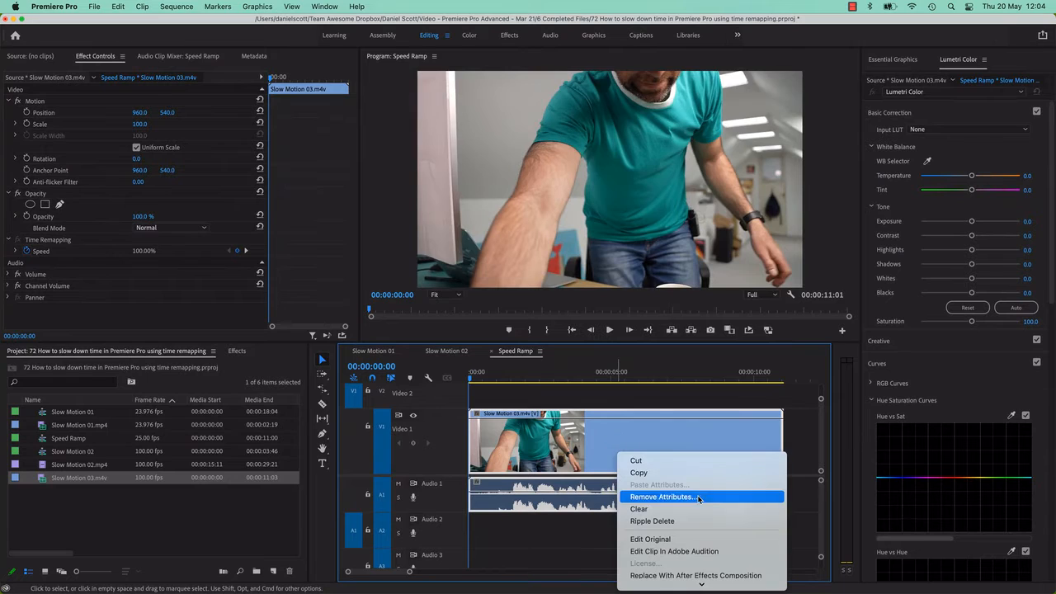
pyautogui.moveTo(700, 582)
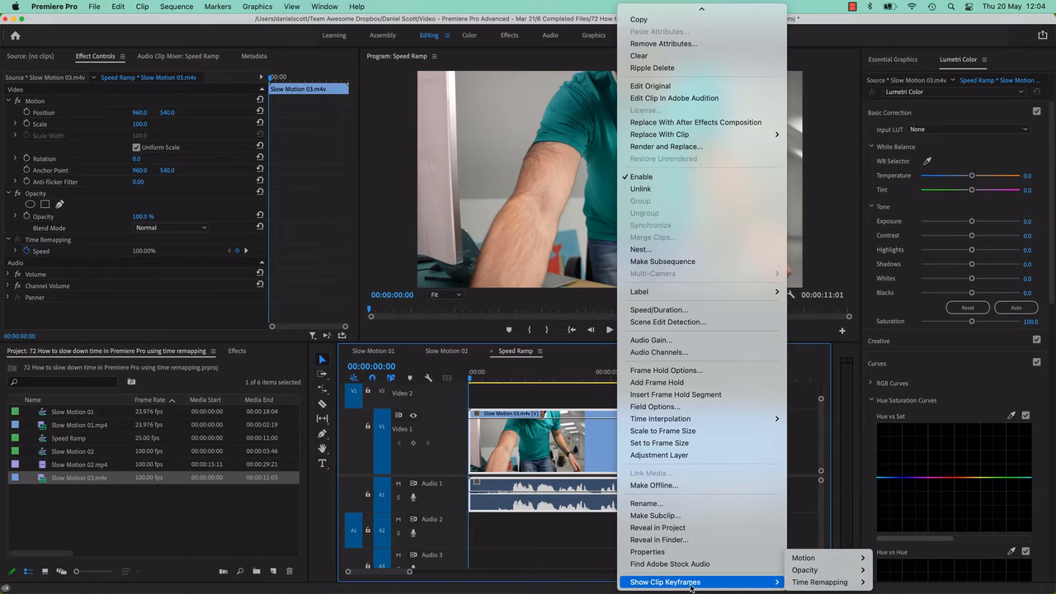
pyautogui.moveTo(814, 586)
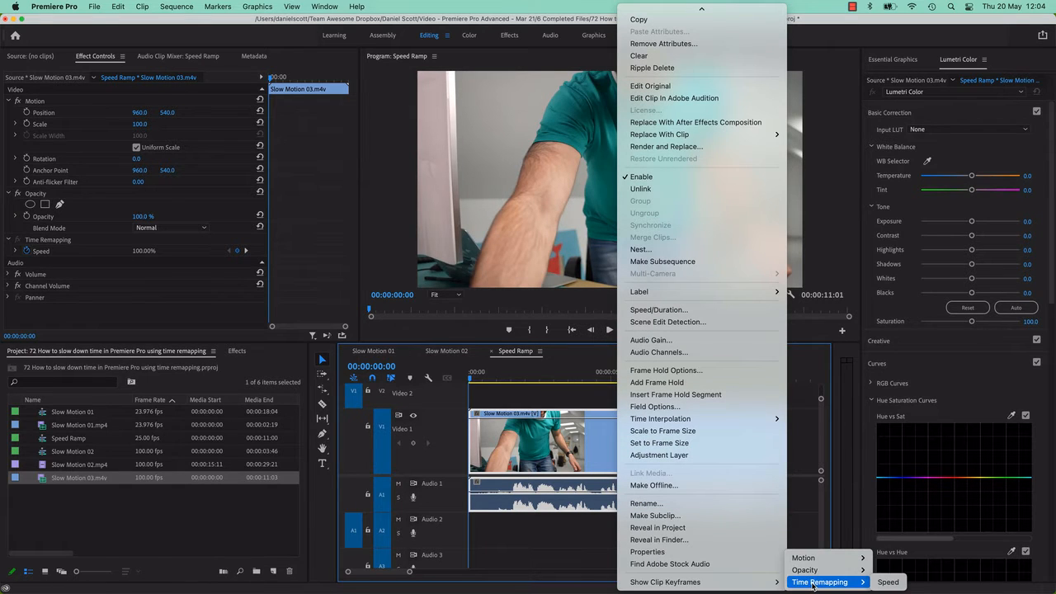
pyautogui.click(888, 582)
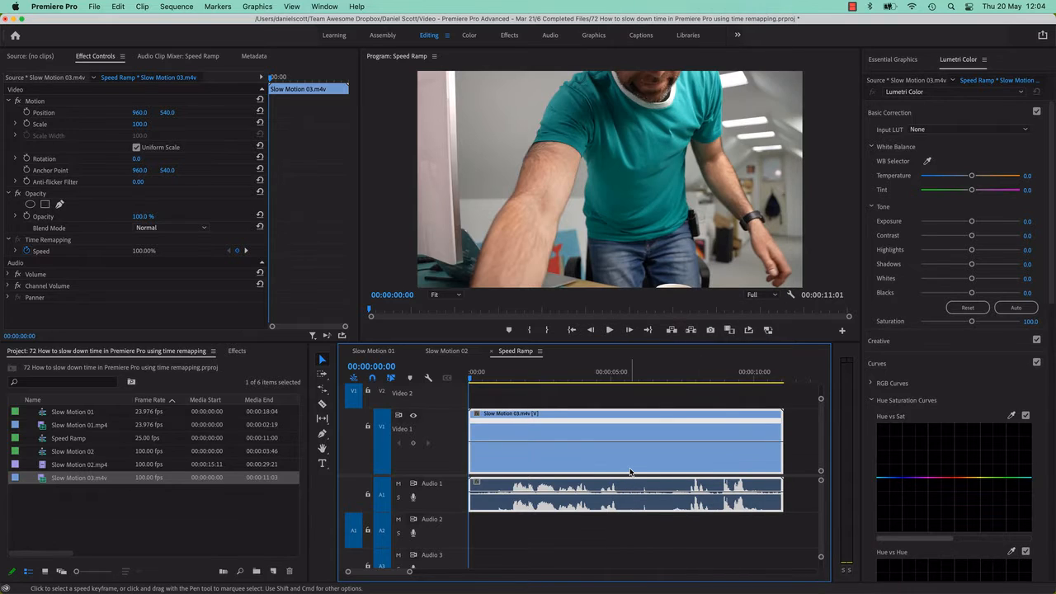
# Add speed keyframes to the clip at 00:00:05:13 and 00:00:06:04
pyautogui.click(626, 371)
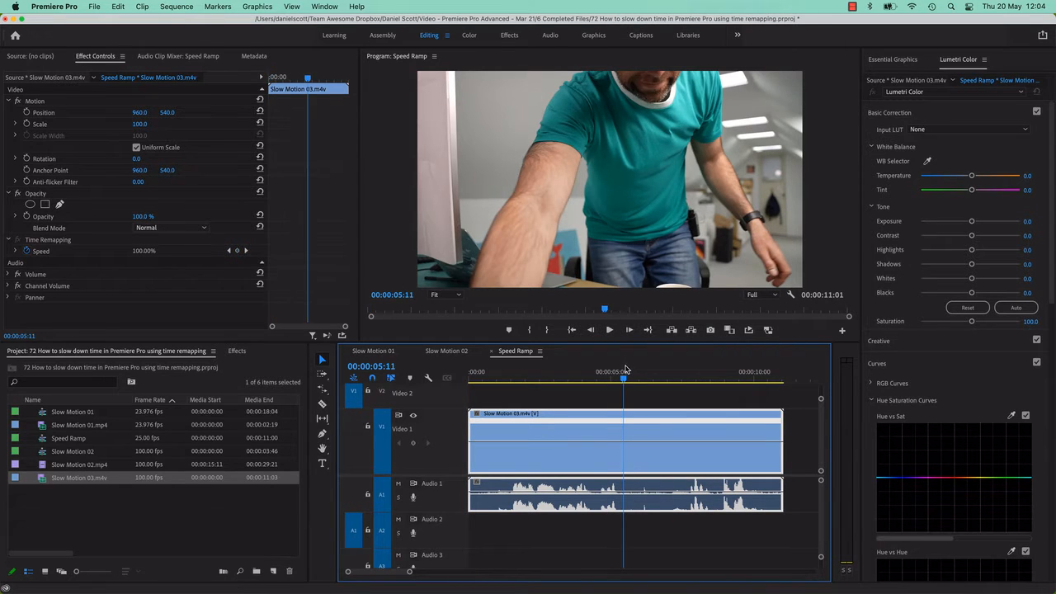
pyautogui.moveTo(626, 371)
pyautogui.mouseDown()
pyautogui.moveTo(608, 371)
pyautogui.moveTo(655, 376)
pyautogui.moveTo(608, 377)
pyautogui.moveTo(643, 378)
pyautogui.moveTo(627, 381)
pyautogui.mouseUp()
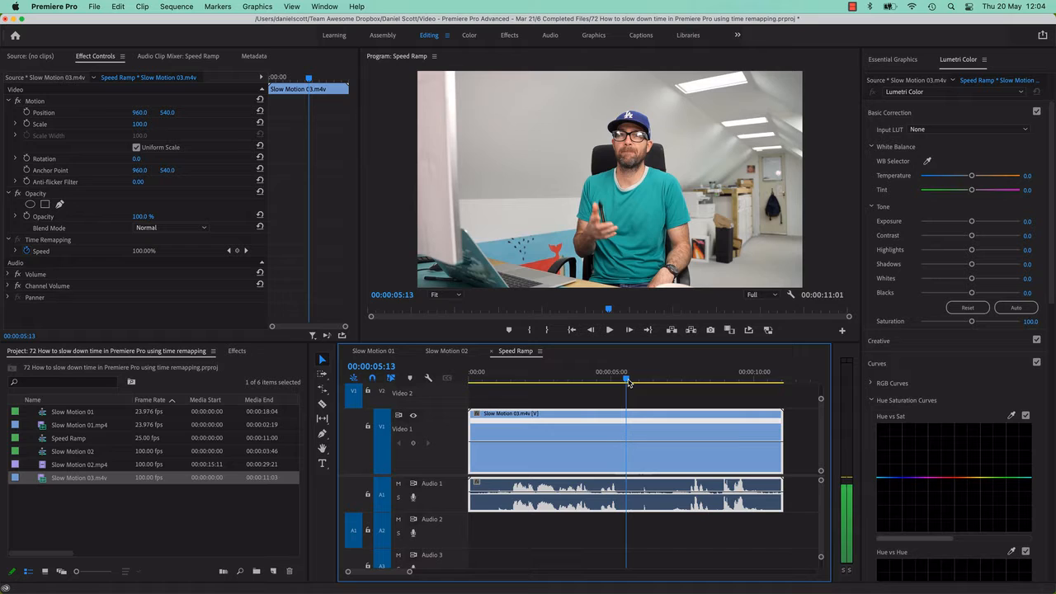
pyautogui.keyDown('super'); pyautogui.click(627, 446); pyautogui.keyUp('super')
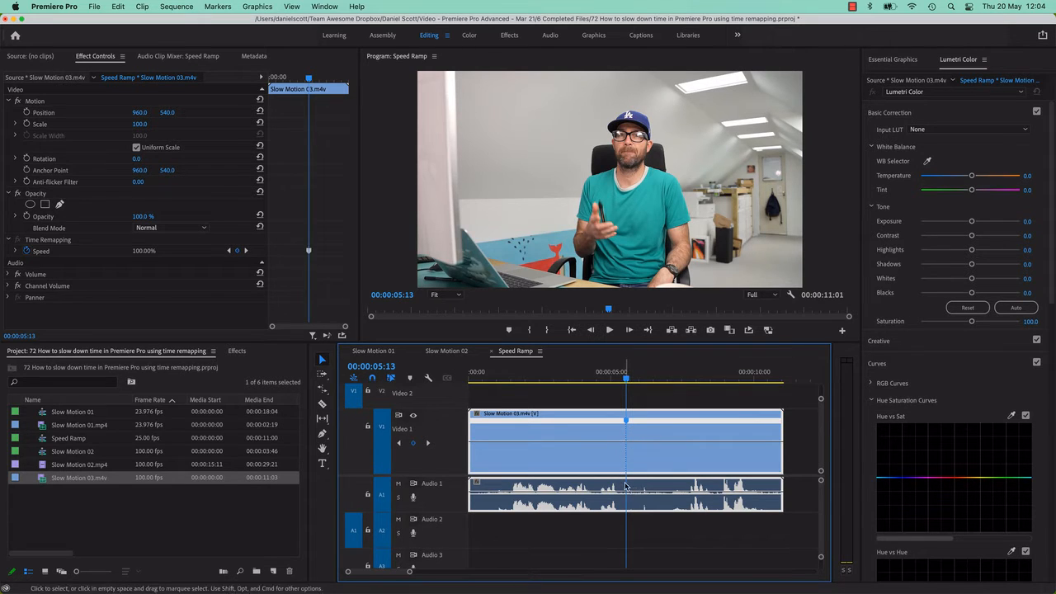
pyautogui.moveTo(628, 382); pyautogui.dragTo(644, 386)
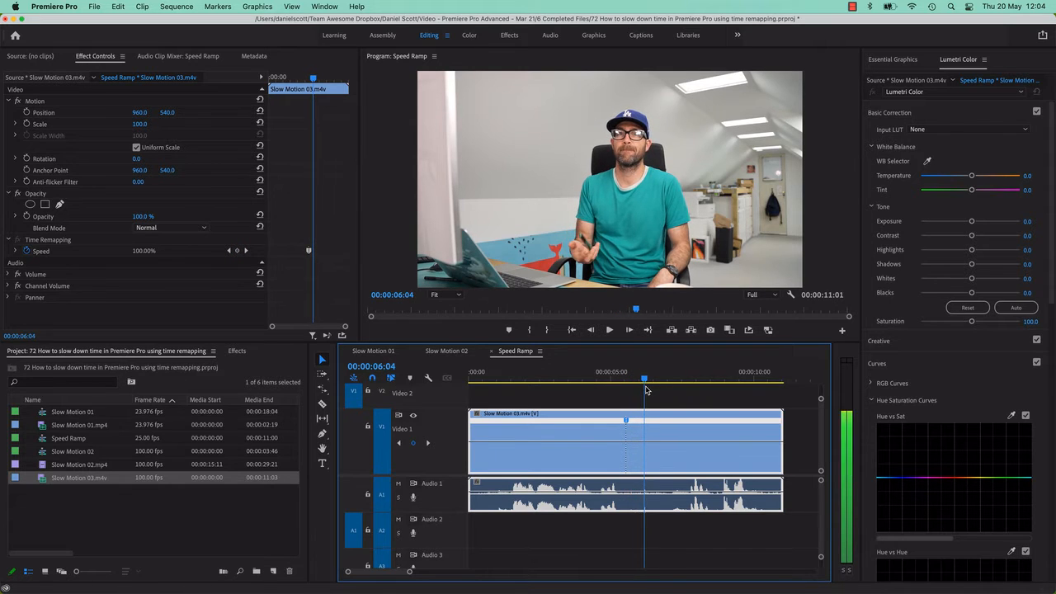
pyautogui.keyDown('super'); pyautogui.click(646, 444); pyautogui.keyUp('super')
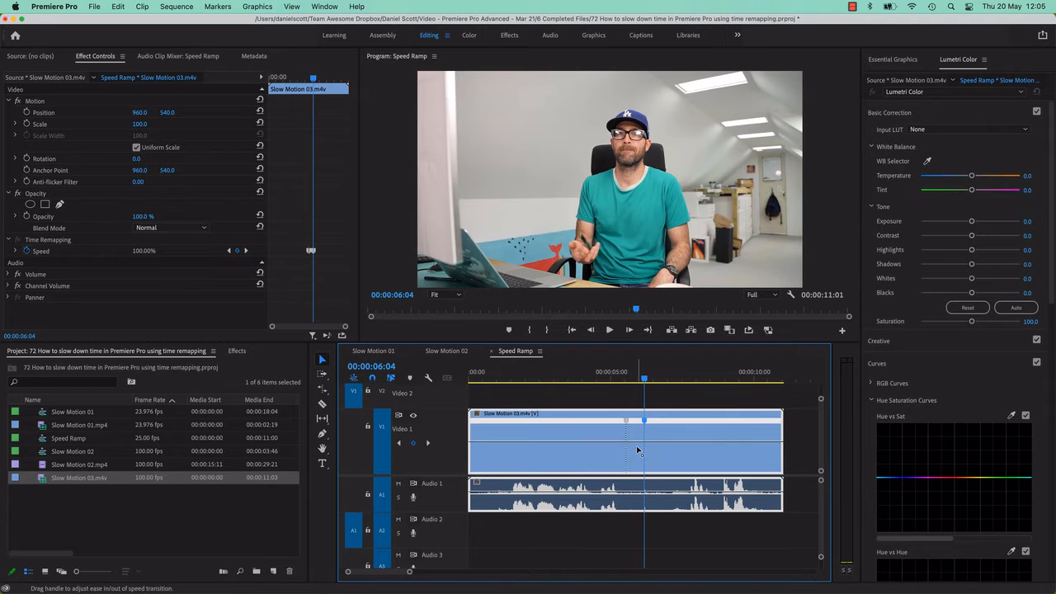
# Try speeding up the section between the two speed keyframes, preview it, and undo the speed change
pyautogui.moveTo(637, 448); pyautogui.dragTo(639, 434)
pyautogui.press('space')
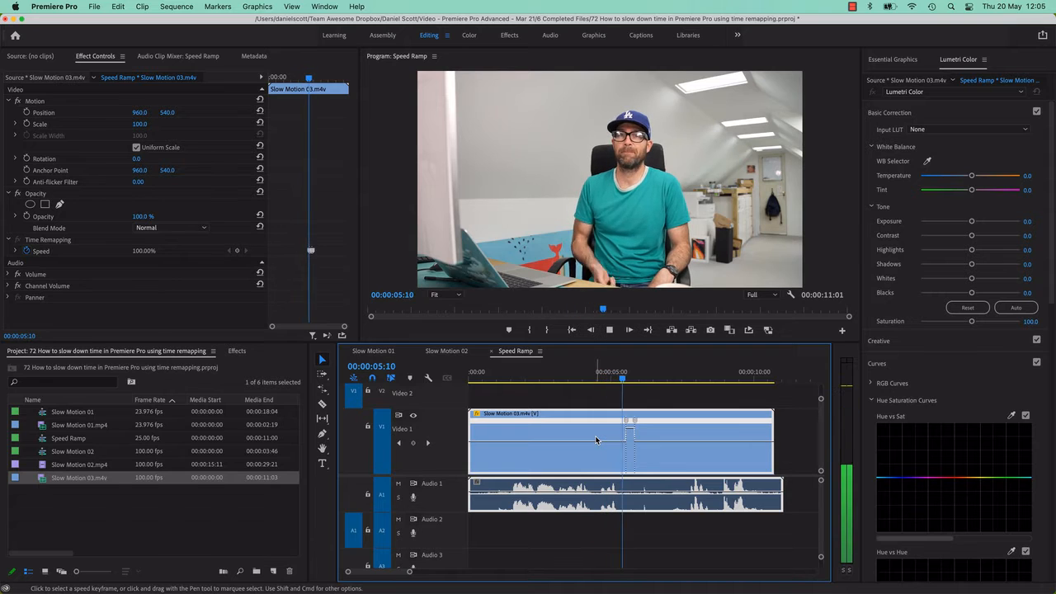
pyautogui.press('space')
pyautogui.press('super+z')
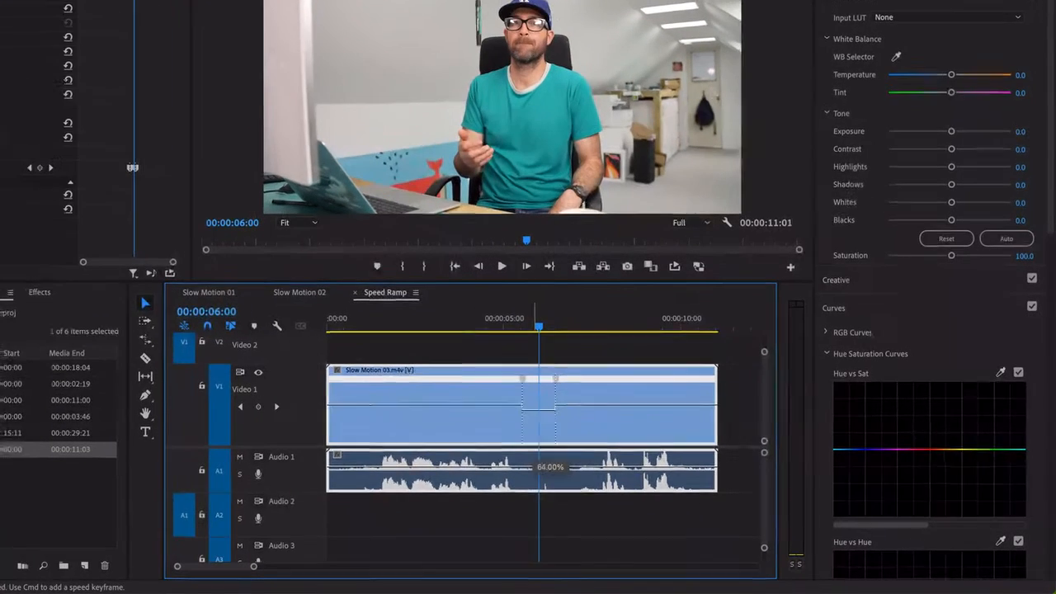
# Slow the section between the two speed keyframes of the Slow Motion 03 clip to 25% and preview it
pyautogui.moveTo(636, 448); pyautogui.dragTo(637, 456)
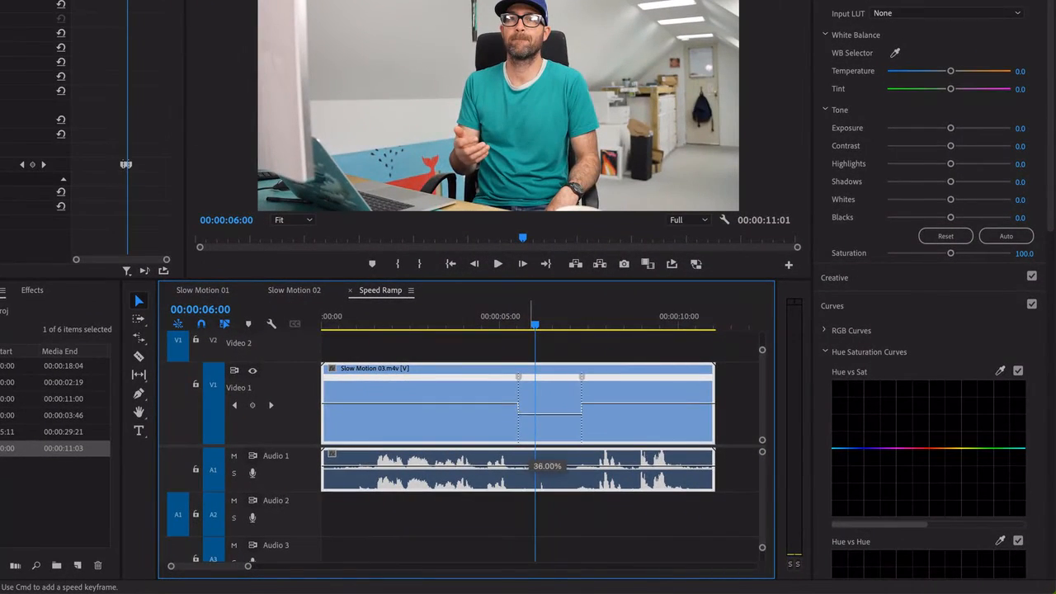
pyautogui.moveTo(548, 413); pyautogui.dragTo(548, 416)
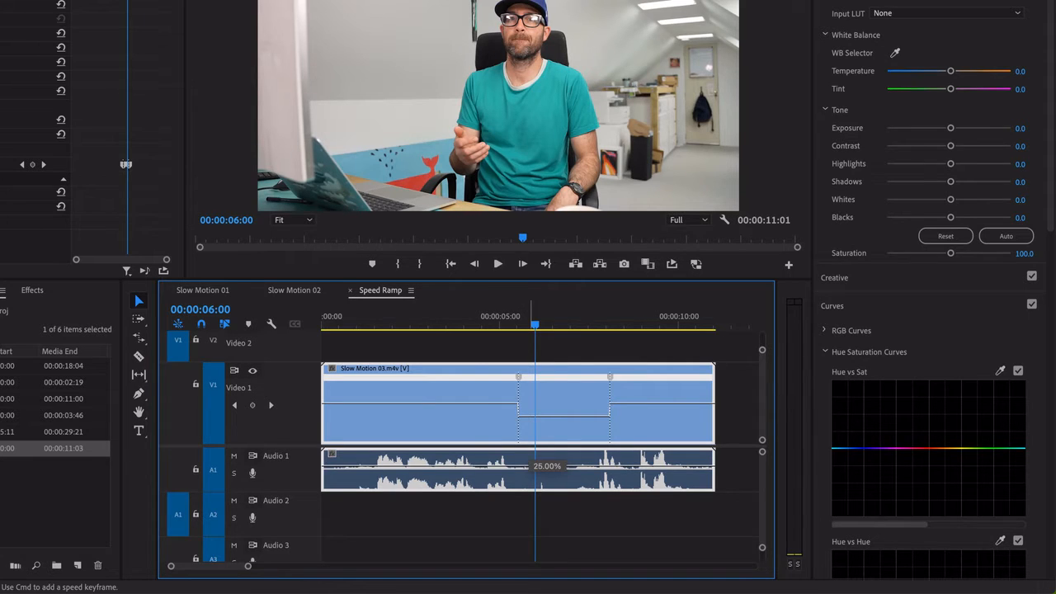
pyautogui.moveTo(531, 443); pyautogui.dragTo(530, 443)
pyautogui.moveTo(549, 326); pyautogui.dragTo(523, 332)
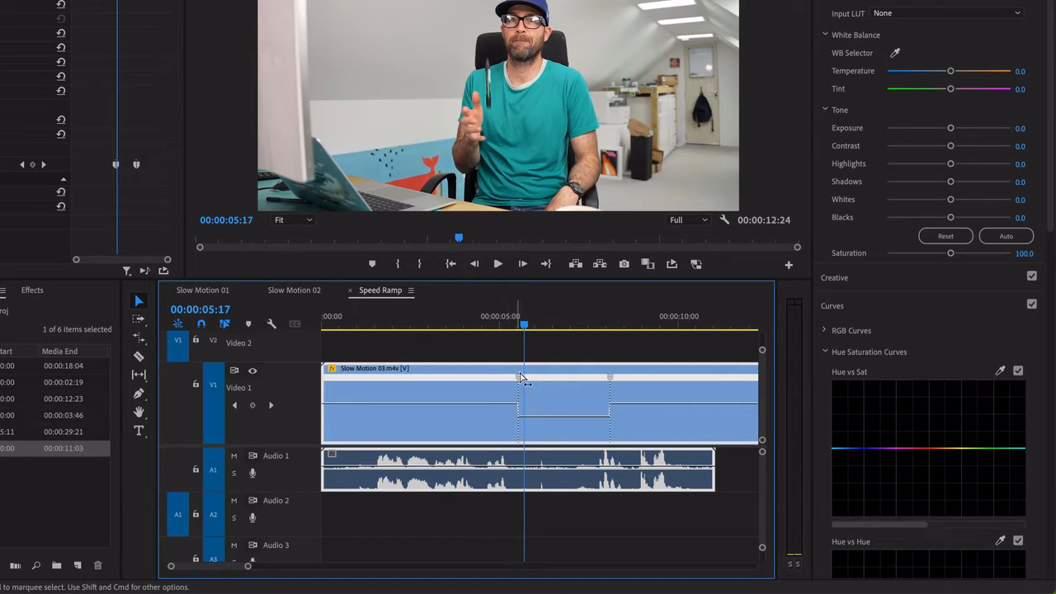
pyautogui.press('space')
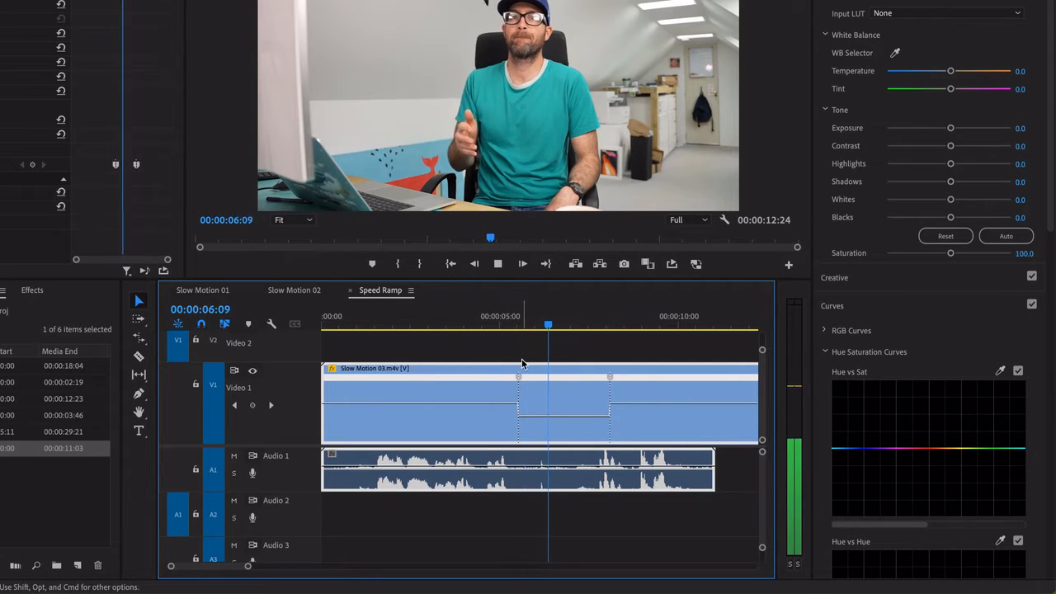
pyautogui.press('space')
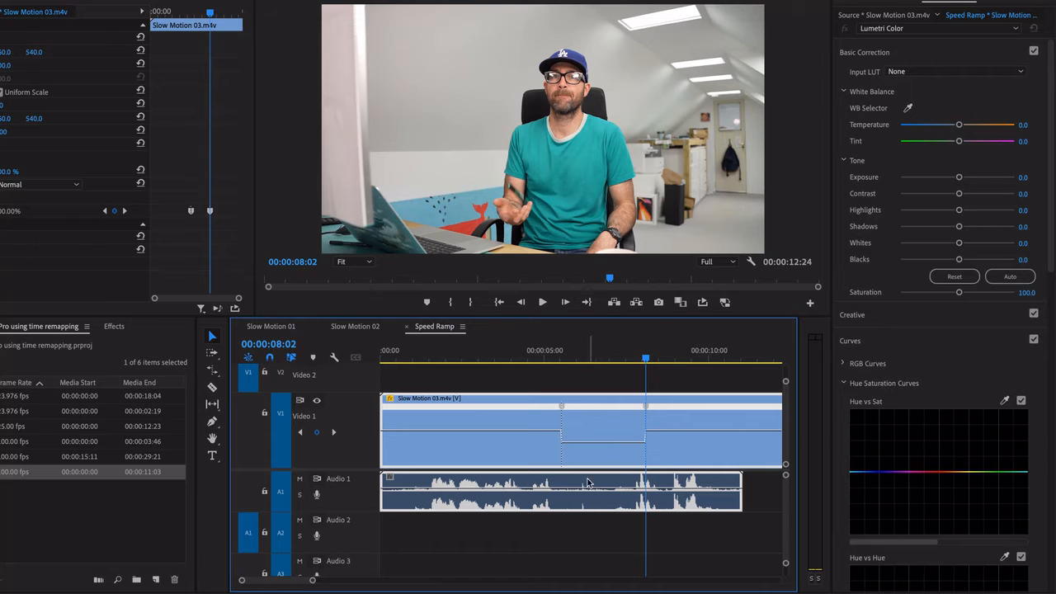
# Mute the Audio 1 track and play back the slowed section of the clip
pyautogui.click(300, 479)
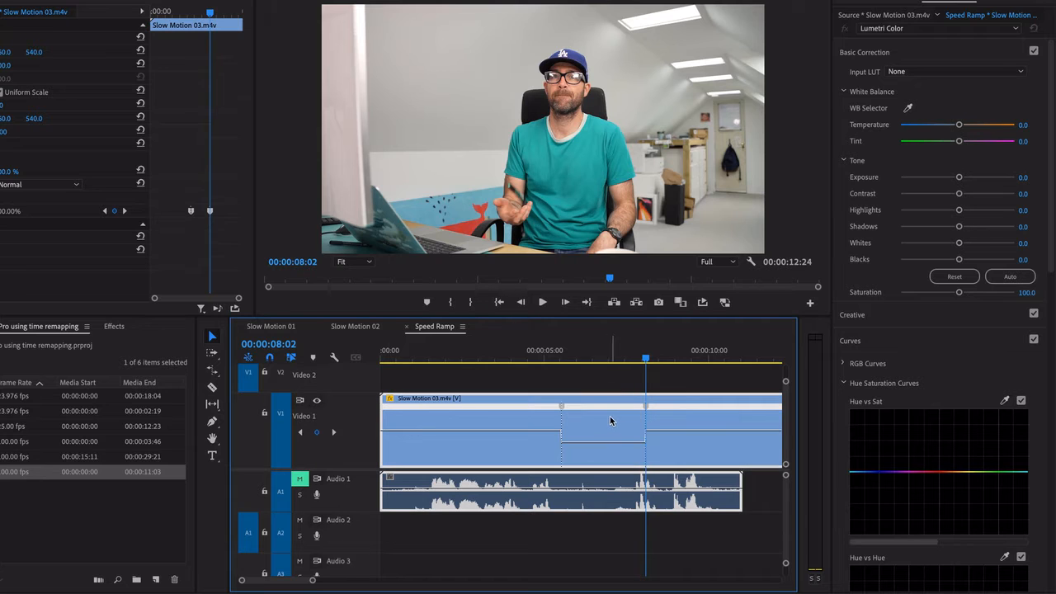
pyautogui.click(540, 355)
pyautogui.press('space')
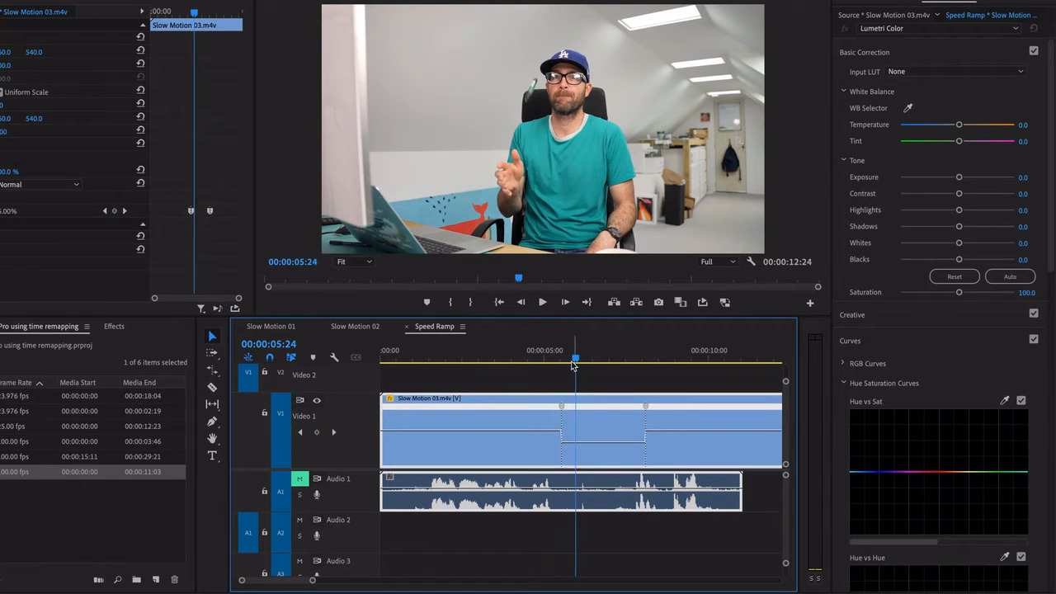
pyautogui.press('space')
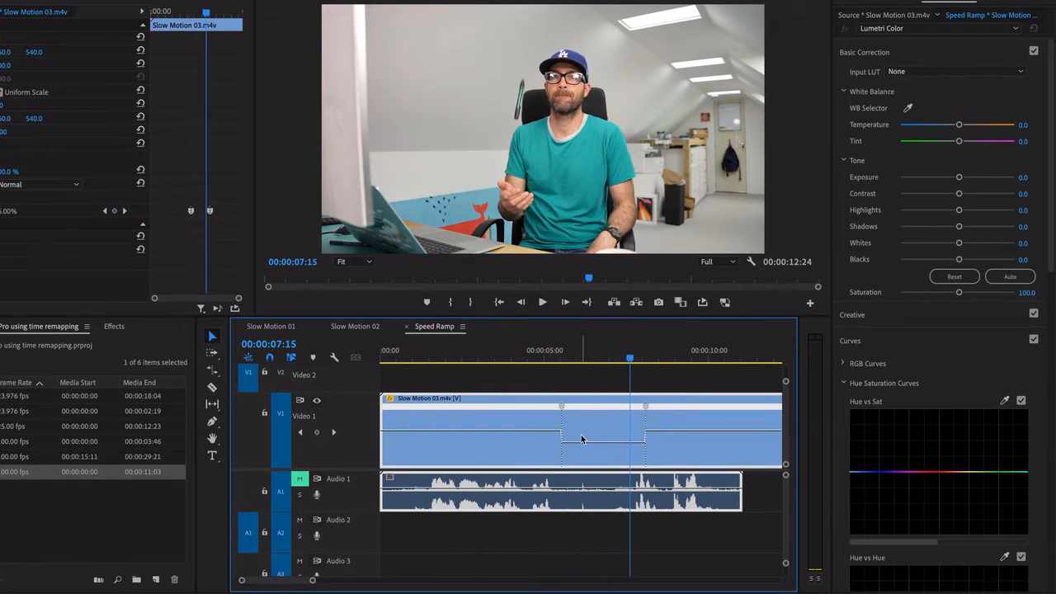
pyautogui.moveTo(568, 357); pyautogui.dragTo(527, 357)
pyautogui.press('space')
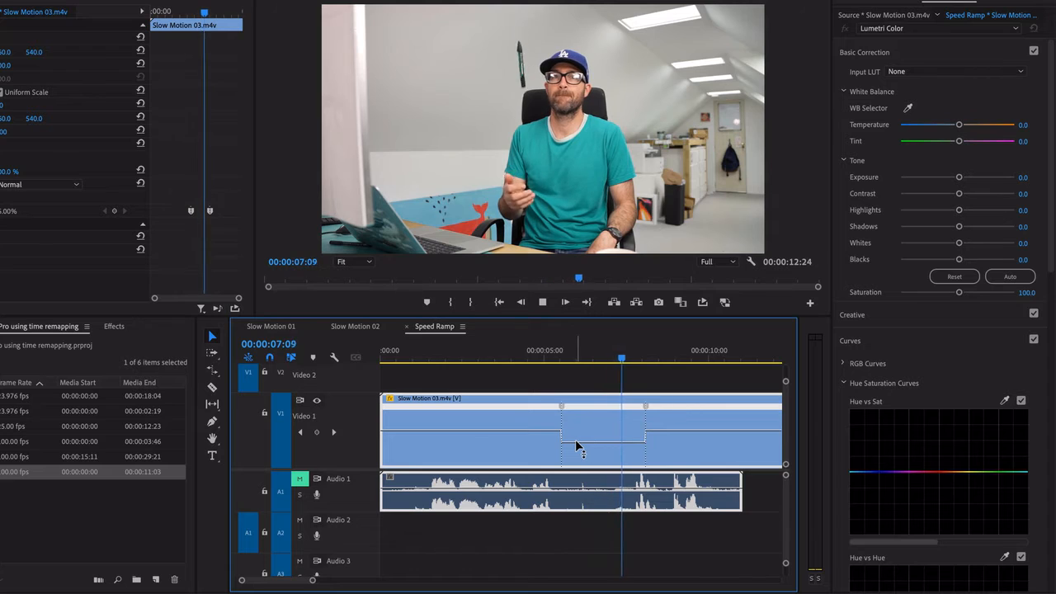
pyautogui.press('space')
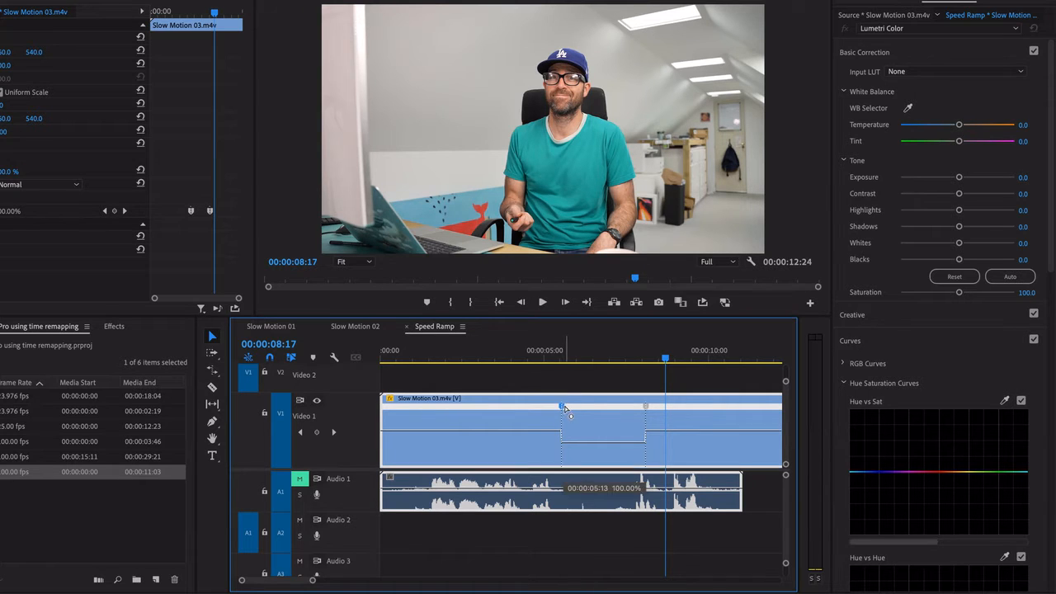
# Split both speed keyframes into gradual ramps leading into and out of the slow section
pyautogui.moveTo(565, 406)
pyautogui.mouseDown()
pyautogui.moveTo(555, 409)
pyautogui.moveTo(564, 407)
pyautogui.mouseUp()
pyautogui.moveTo(656, 410); pyautogui.dragTo(675, 419)
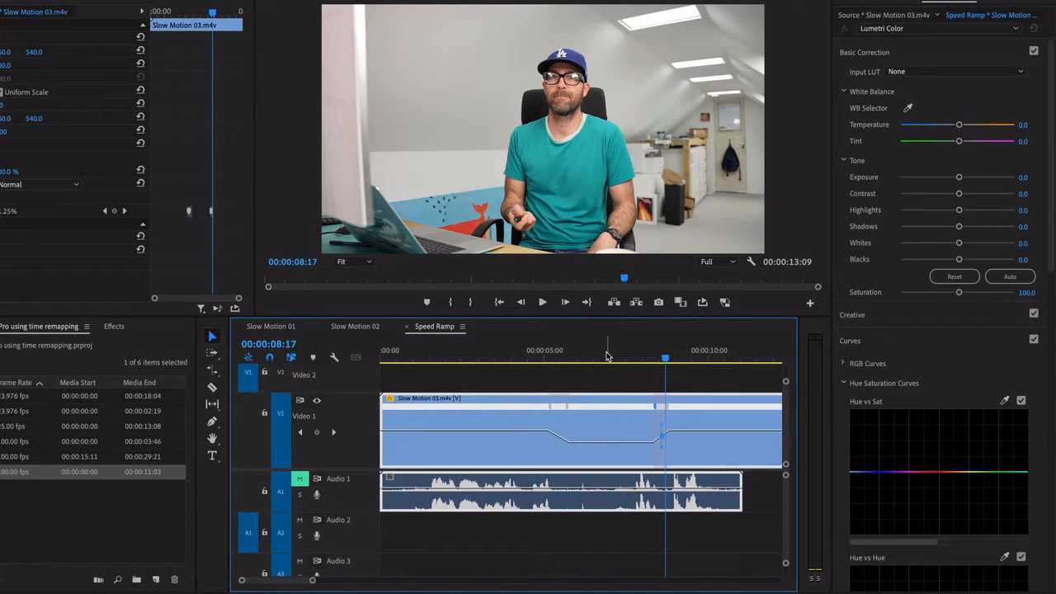
pyautogui.moveTo(607, 357); pyautogui.dragTo(551, 363)
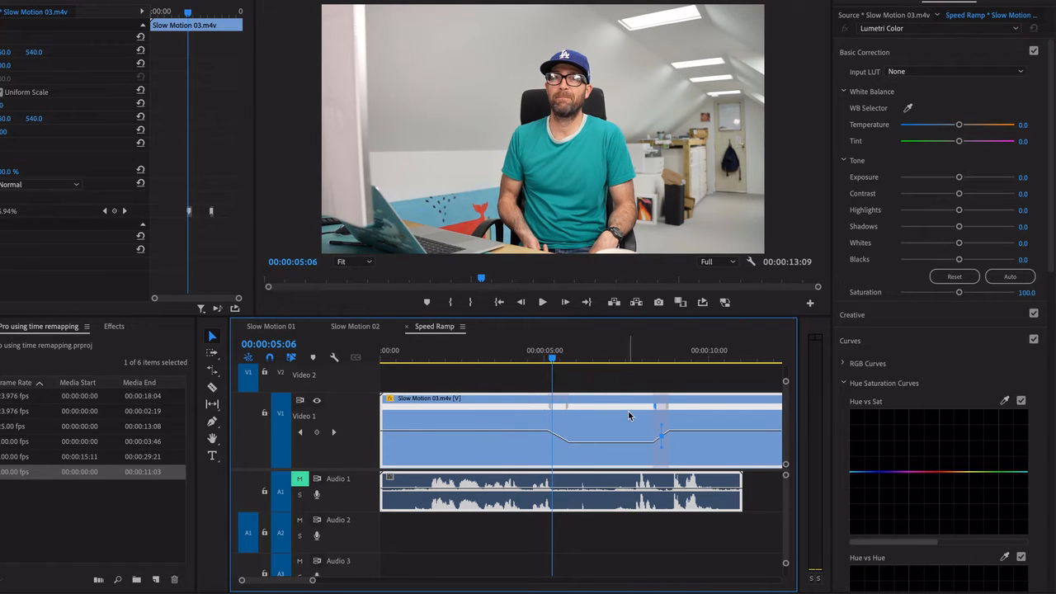
pyautogui.moveTo(569, 410); pyautogui.dragTo(565, 412)
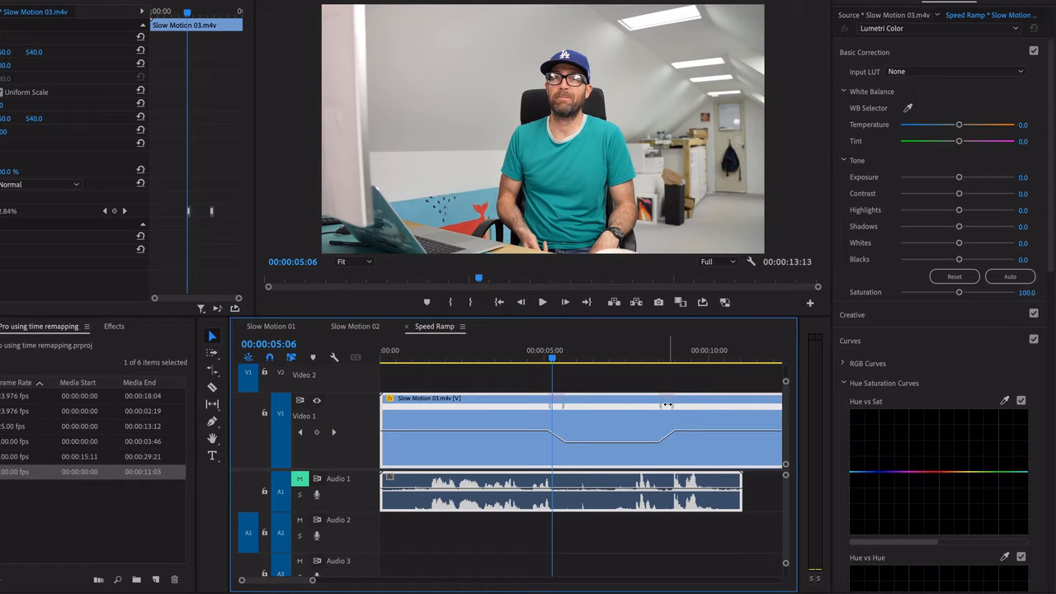
# Preview the gradual speed ramps and shift the first ramp slightly later in the clip
pyautogui.click(534, 355)
pyautogui.press('space')
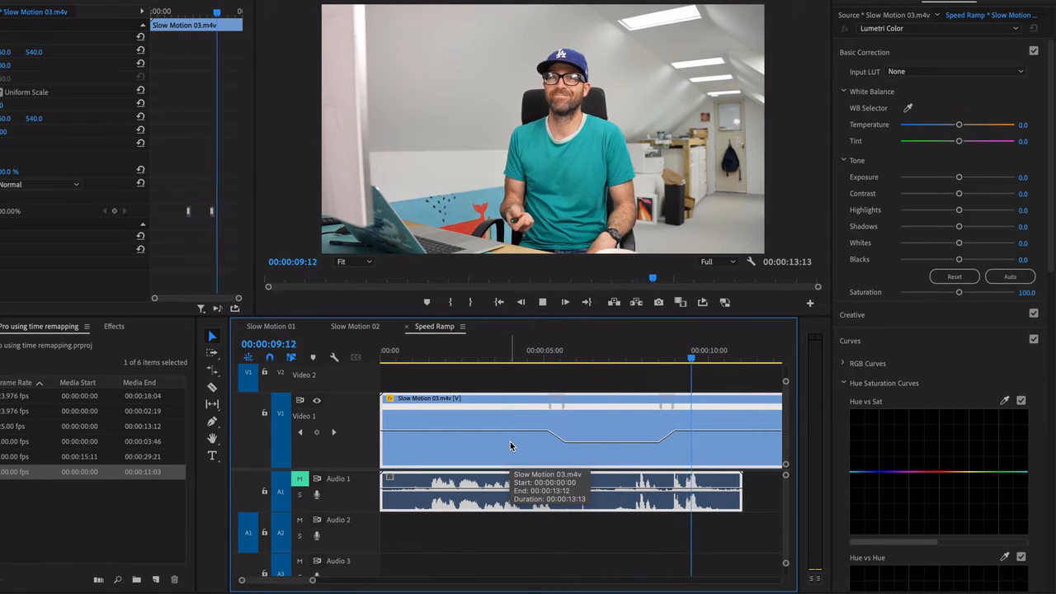
pyautogui.press('space')
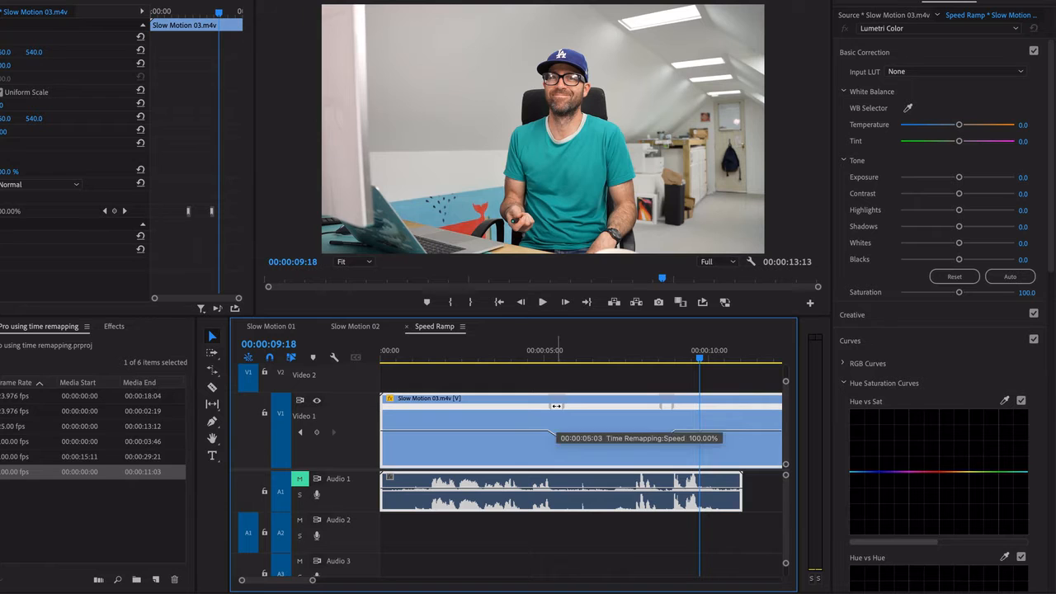
pyautogui.moveTo(556, 406); pyautogui.dragTo(565, 408)
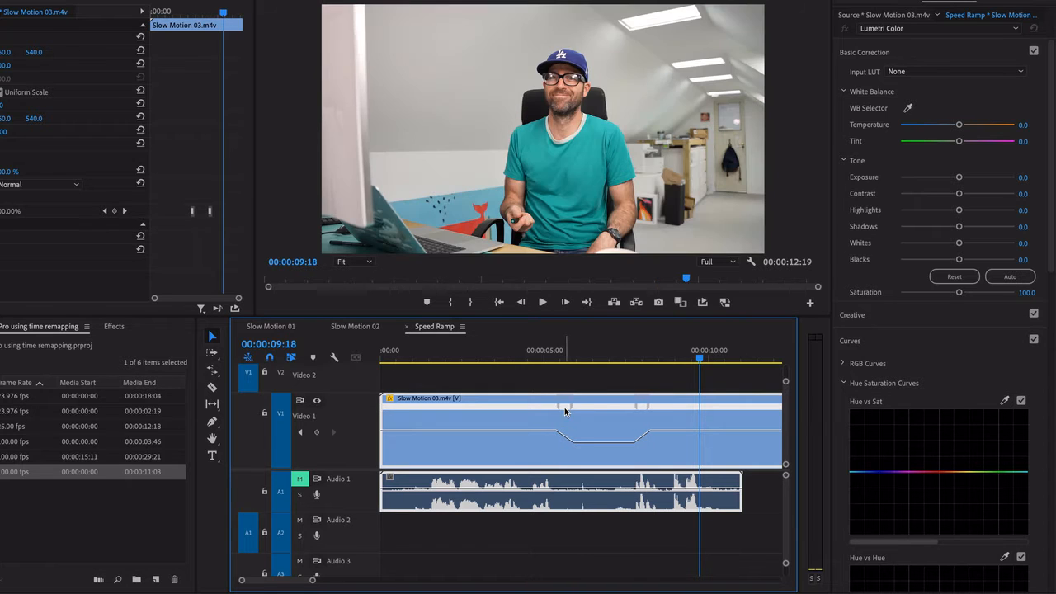
# Try adding a speed keyframe near the start of the clip, split it, and delete it
pyautogui.keyDown('super'); pyautogui.click(435, 430); pyautogui.keyUp('super')
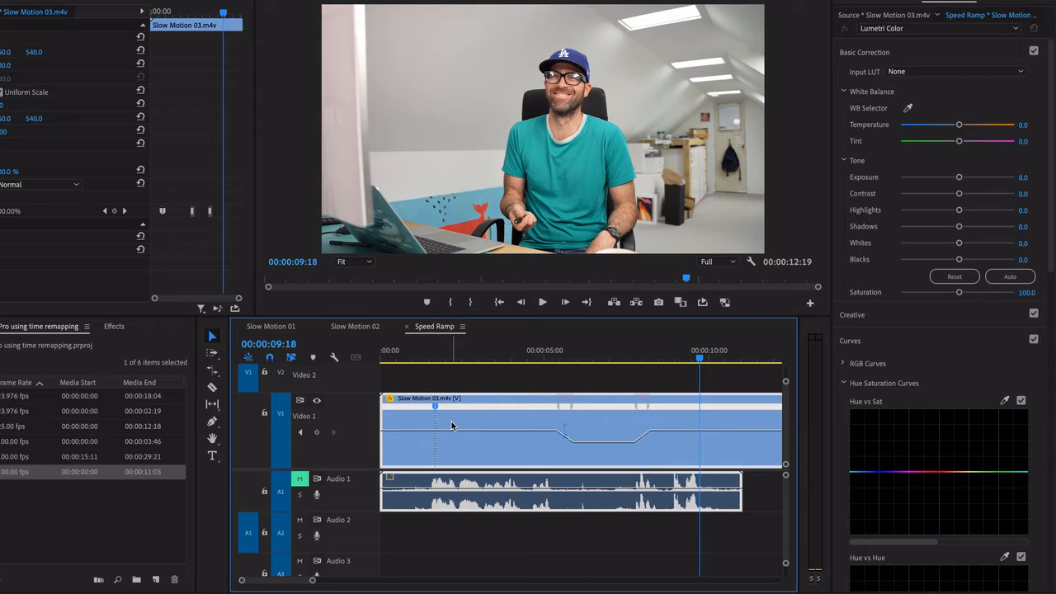
pyautogui.moveTo(436, 407); pyautogui.dragTo(449, 411)
pyautogui.moveTo(437, 410); pyautogui.dragTo(449, 412)
pyautogui.press('Delete')
# Reposition the two speed ramps slightly earlier in the clip and preview the slow section
pyautogui.moveTo(565, 405); pyautogui.dragTo(566, 406)
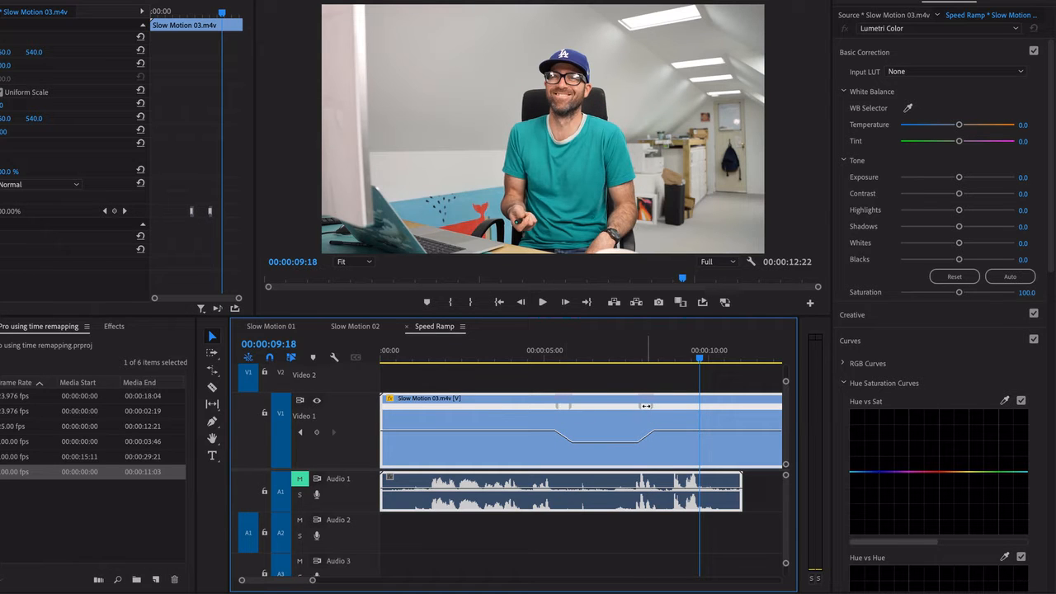
pyautogui.moveTo(645, 405); pyautogui.dragTo(556, 406)
pyautogui.moveTo(546, 359); pyautogui.dragTo(536, 359)
pyautogui.press('space')
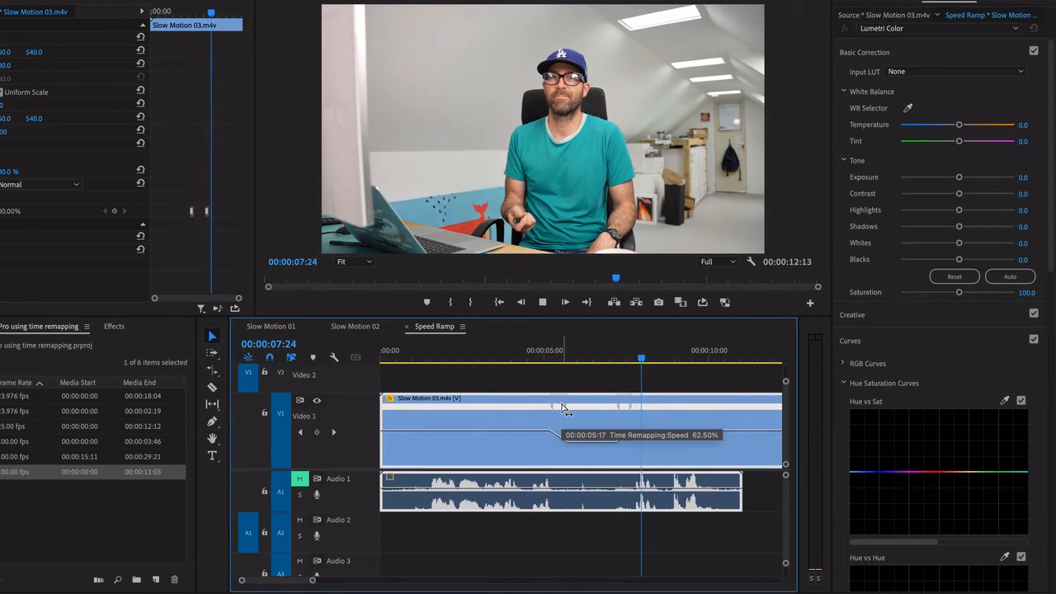
pyautogui.press('space')
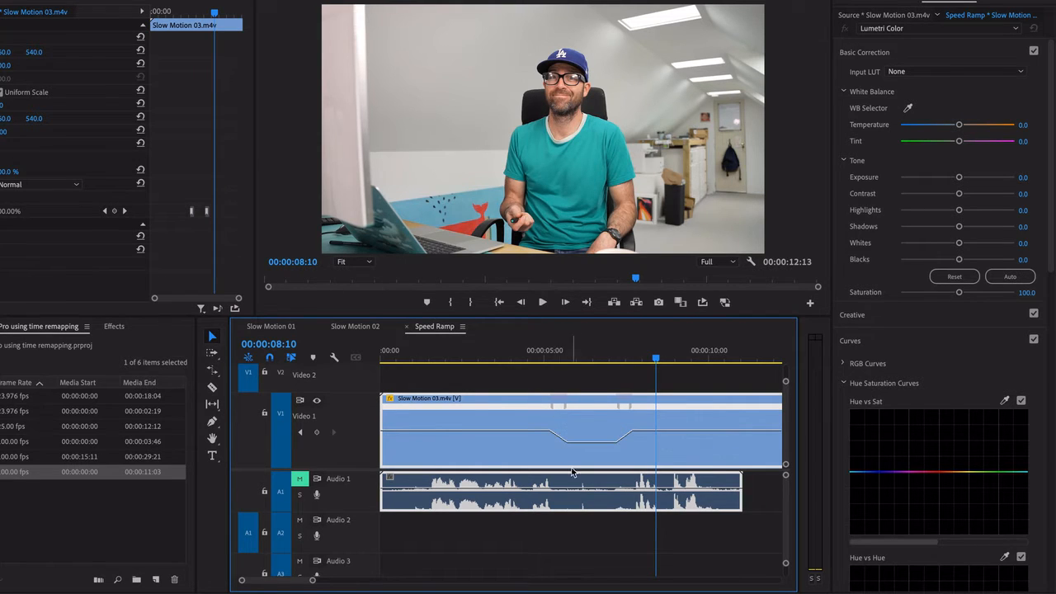
# Smooth the ramp into the slow section into an S-shaped curve with its Bezier handle
pyautogui.click(558, 405)
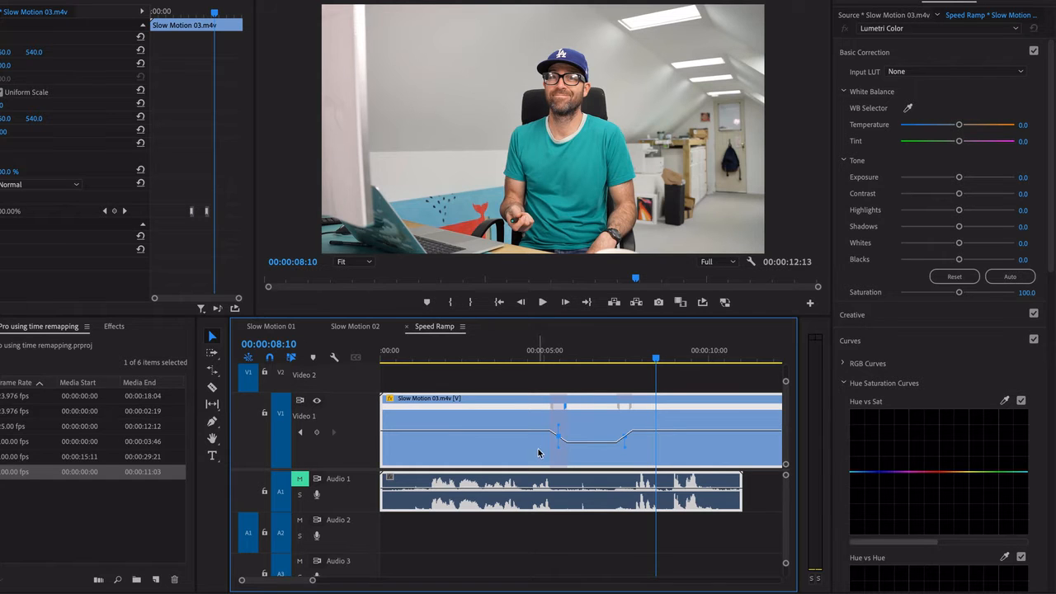
pyautogui.moveTo(566, 358)
pyautogui.mouseDown()
pyautogui.moveTo(541, 362)
pyautogui.moveTo(562, 360)
pyautogui.mouseUp()
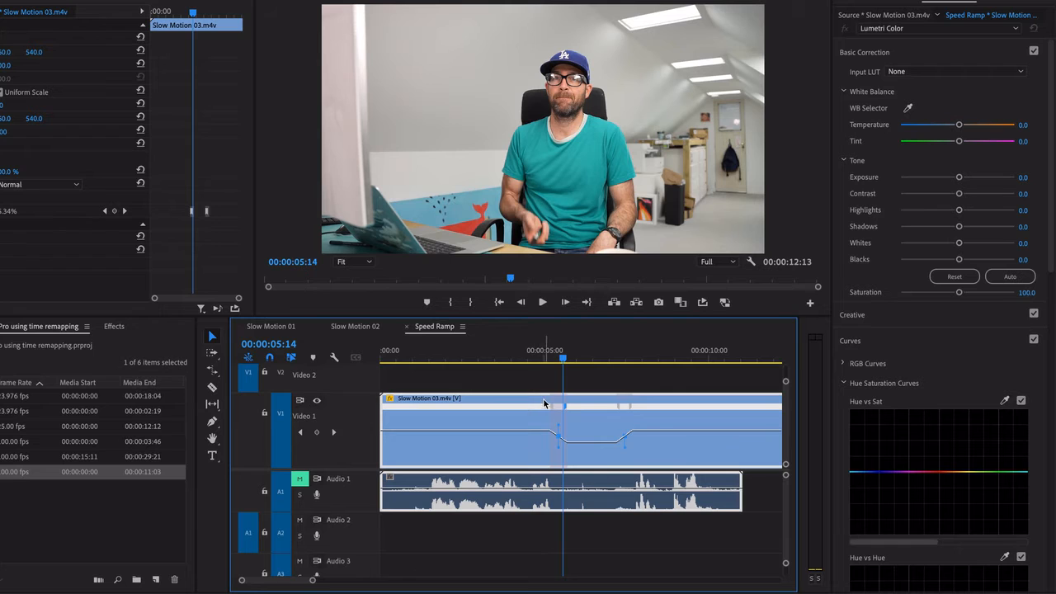
pyautogui.press('=')
pyautogui.press('=')
pyautogui.press('=')
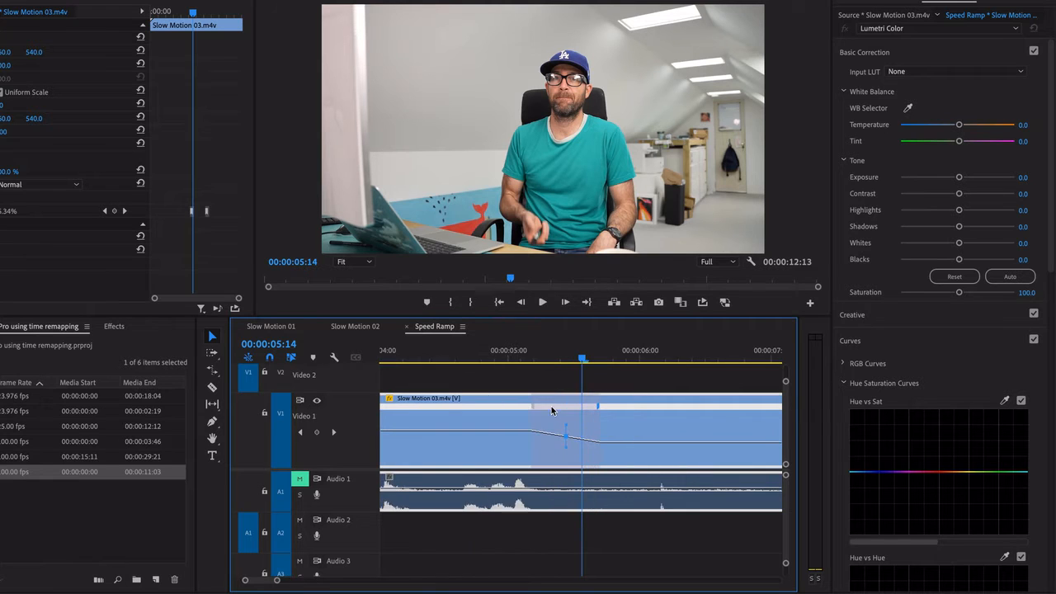
pyautogui.moveTo(550, 425); pyautogui.dragTo(499, 436)
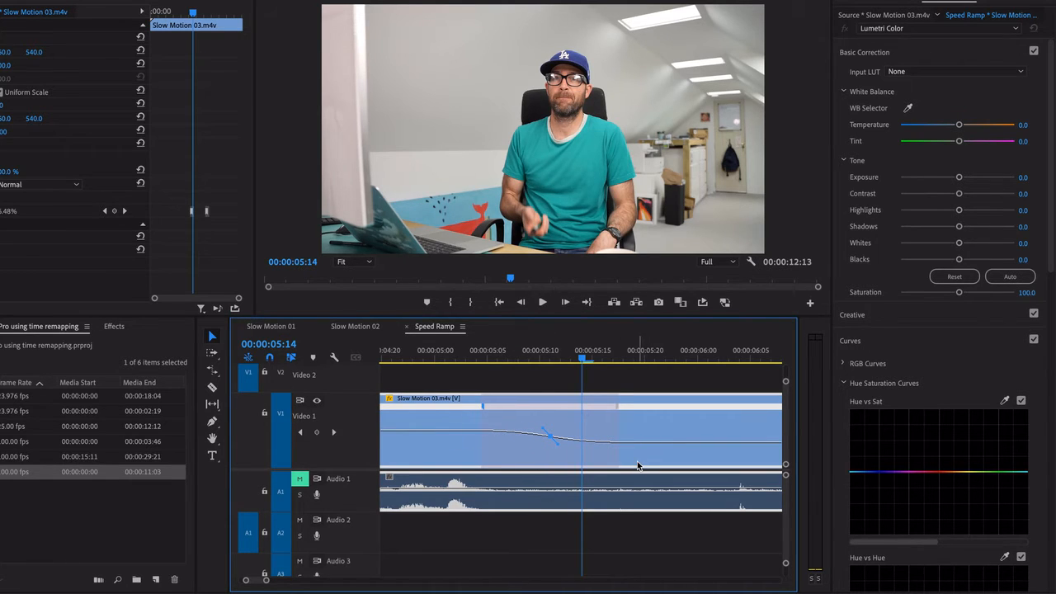
# Smooth the ramp out of the slow section into an S-shaped curve with its Bezier handle
pyautogui.scroll(-8, 637, 466)
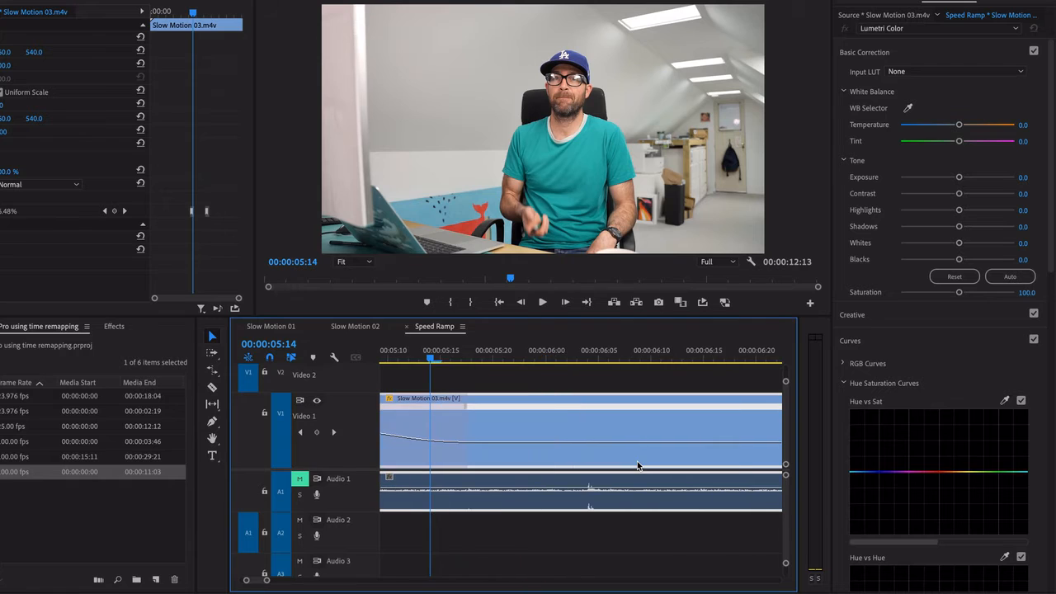
pyautogui.click(560, 405)
pyautogui.moveTo(567, 429); pyautogui.dragTo(578, 429)
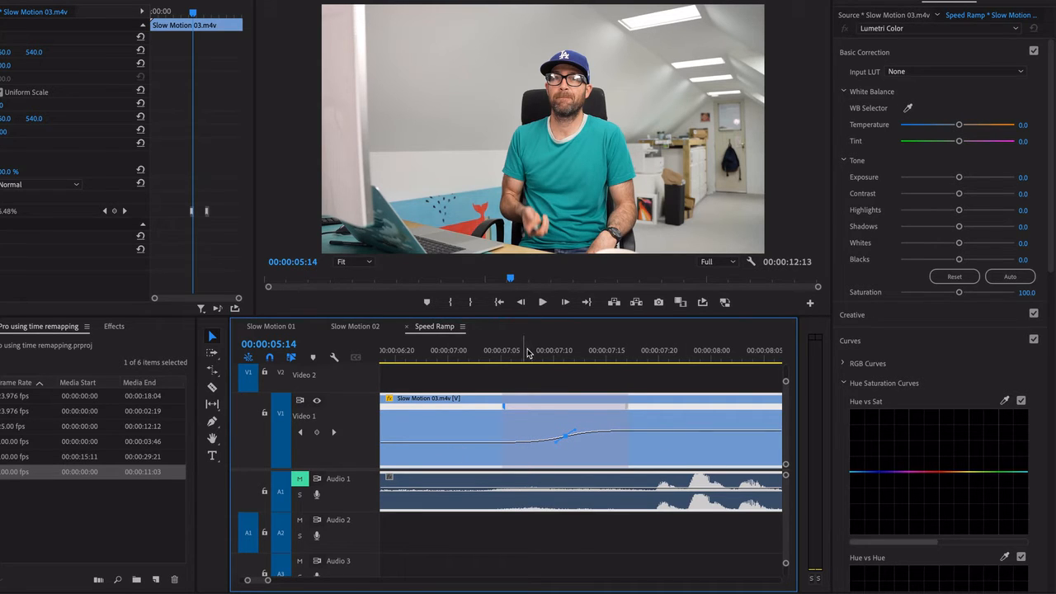
# Play and scrub through the slow section to check the motion across both smoothed speed ramps
pyautogui.press('-')
pyautogui.press('-')
pyautogui.press('-')
pyautogui.moveTo(528, 355); pyautogui.dragTo(490, 361)
pyautogui.press('space')
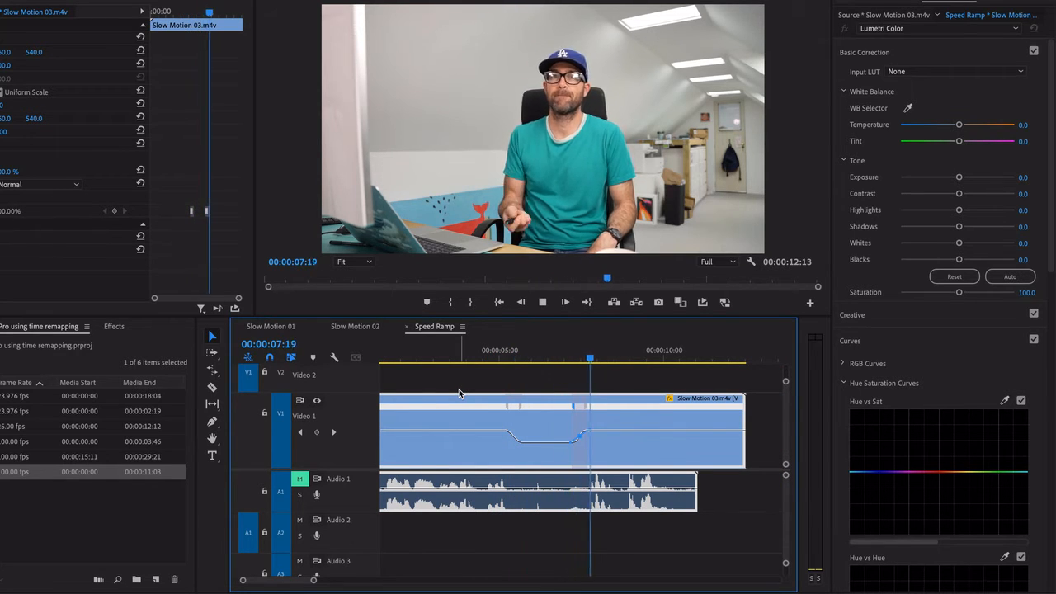
pyautogui.press('space')
pyautogui.moveTo(590, 354); pyautogui.dragTo(498, 368)
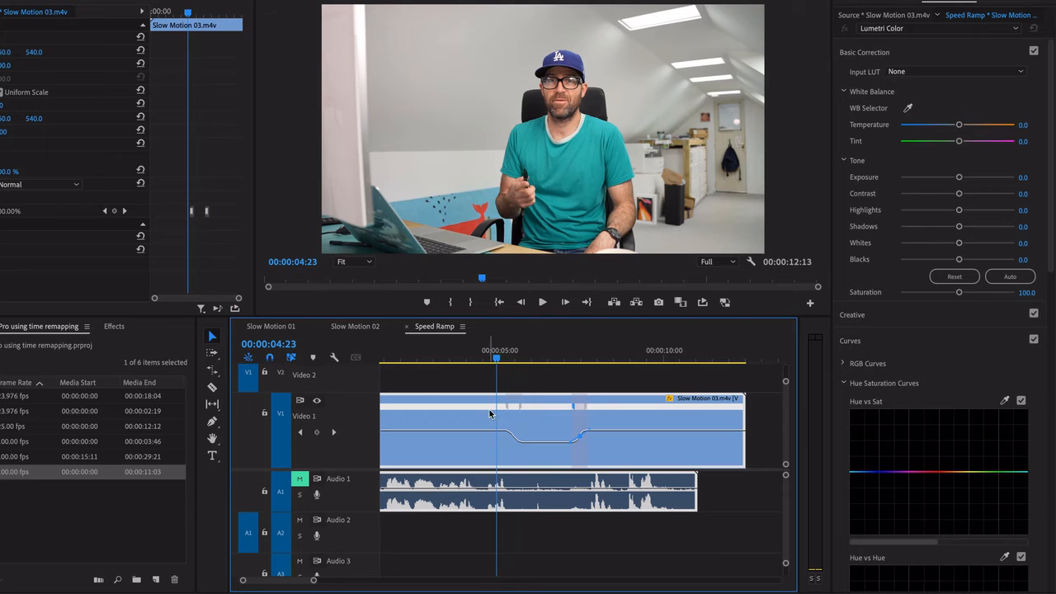
pyautogui.press('space')
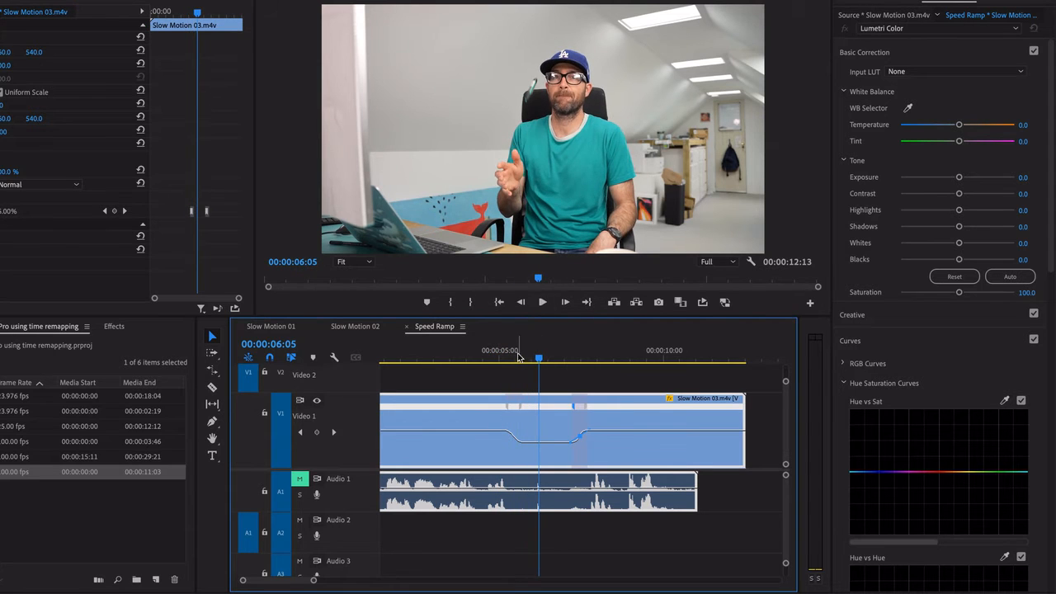
pyautogui.click(513, 357)
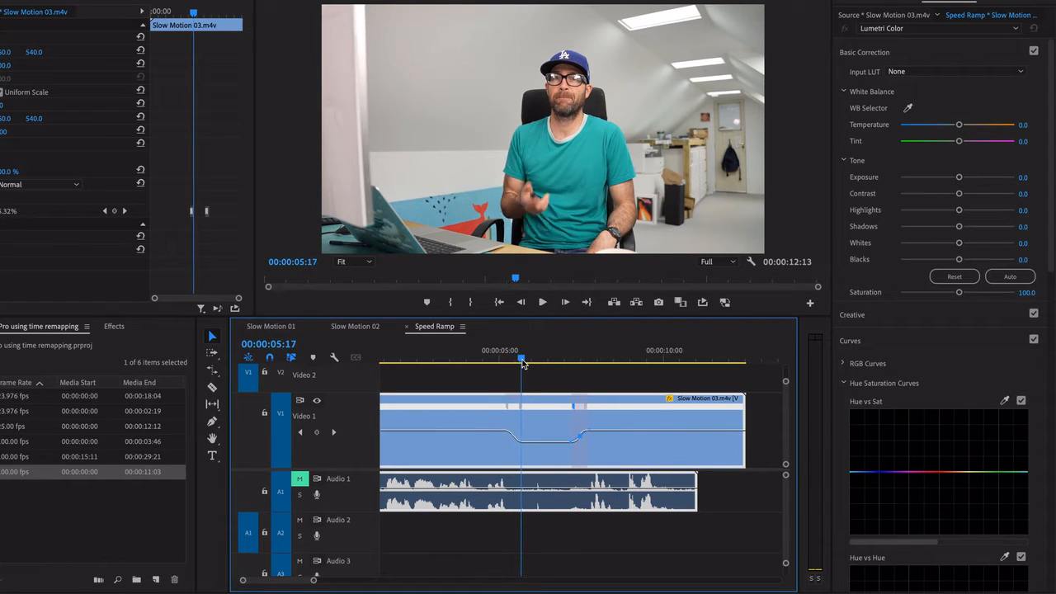
pyautogui.moveTo(522, 363); pyautogui.dragTo(527, 364)
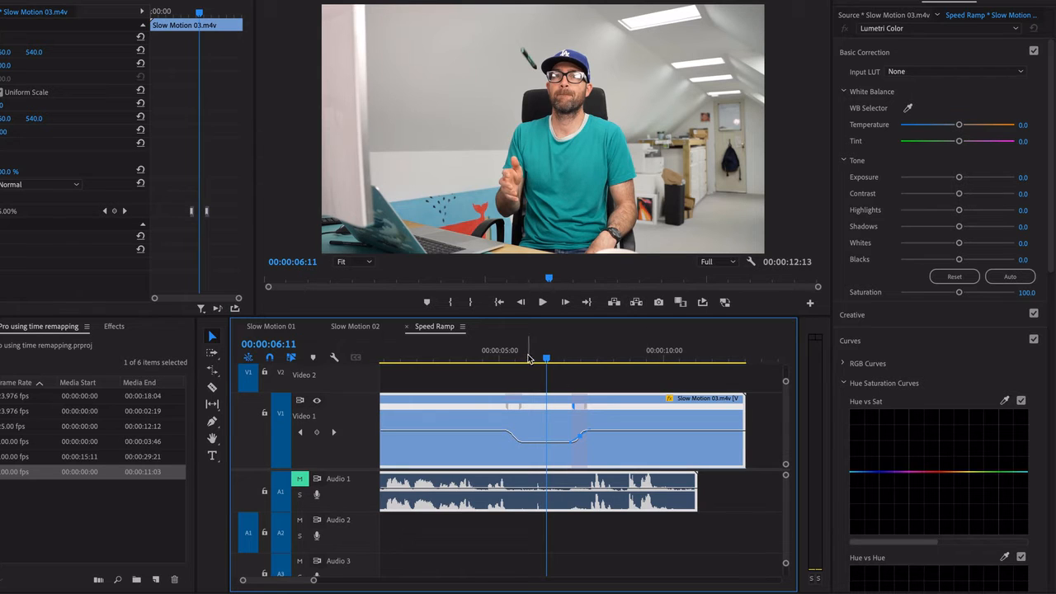
pyautogui.click(513, 361)
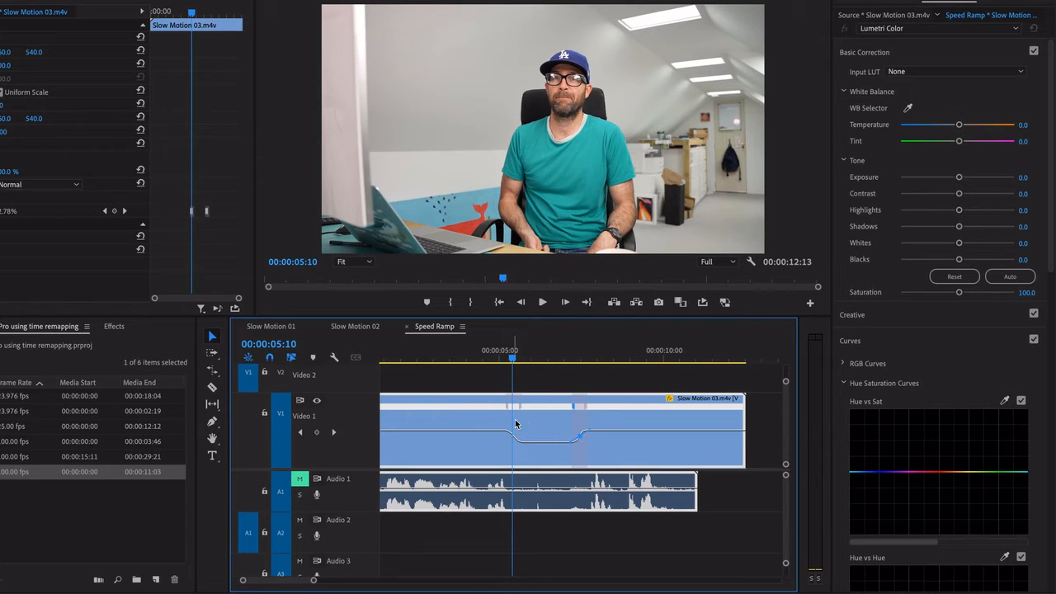
# Set the time interpolation of the Slow Motion 03 video clip to Optical Flow
pyautogui.rightClick(549, 420)
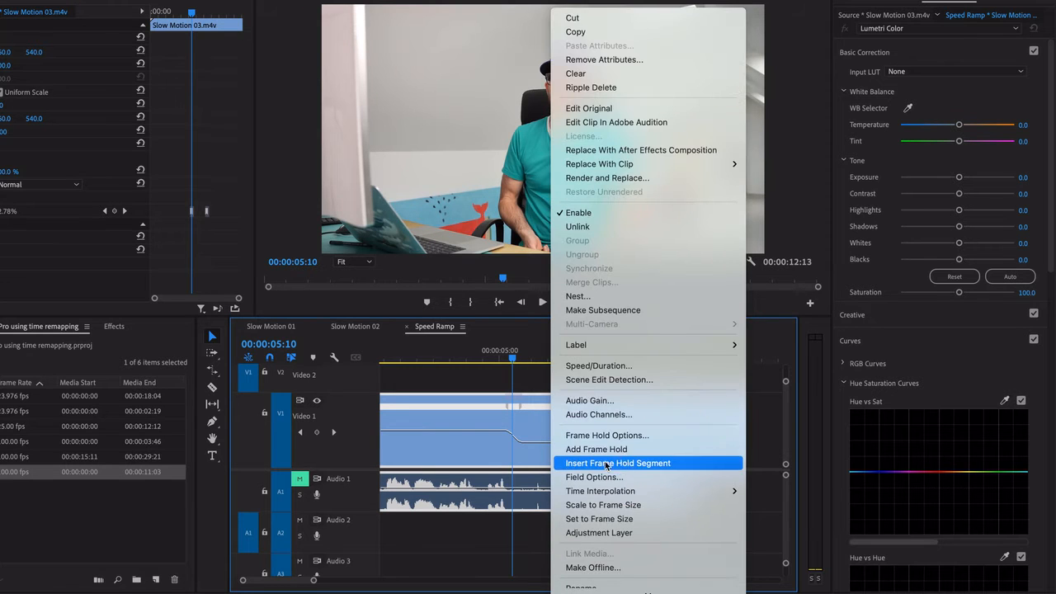
pyautogui.click(594, 365)
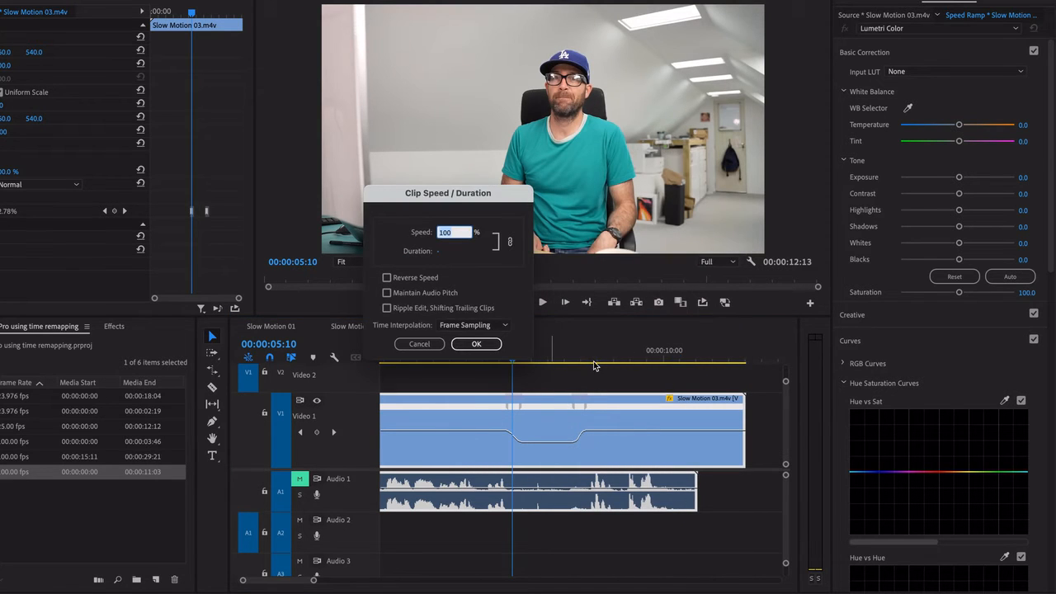
pyautogui.click(450, 326)
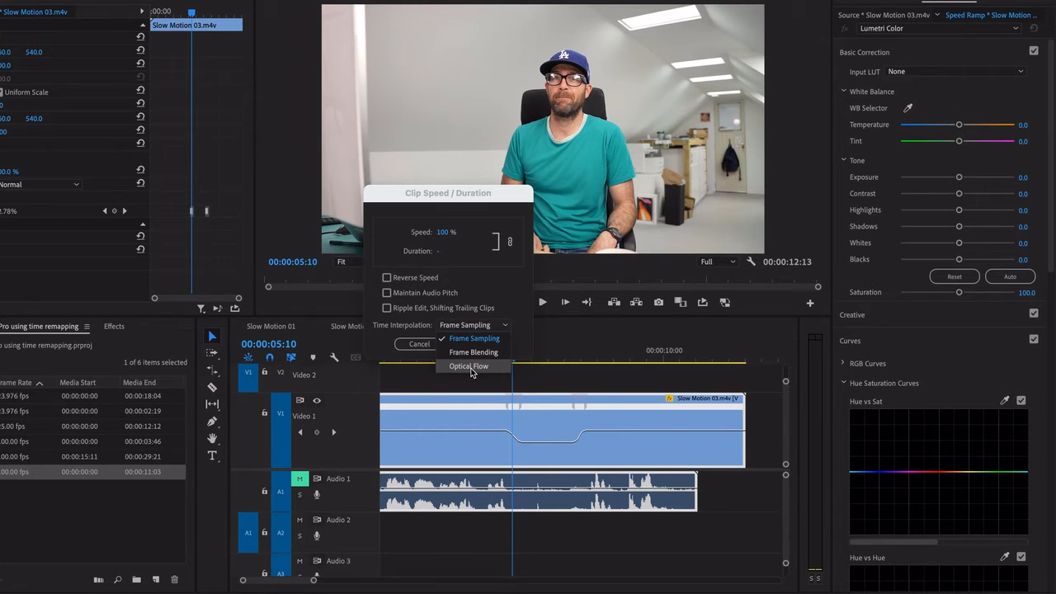
pyautogui.click(471, 371)
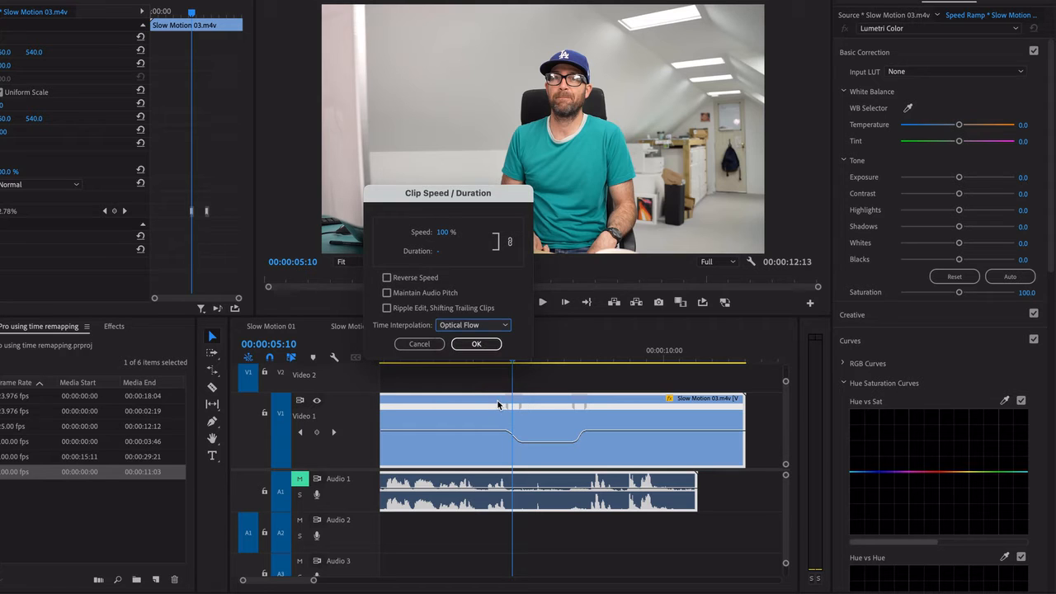
pyautogui.click(476, 344)
# Render the Speed Ramp sequence preview, and play and scrub through the slow section to check the motion
pyautogui.press('space')
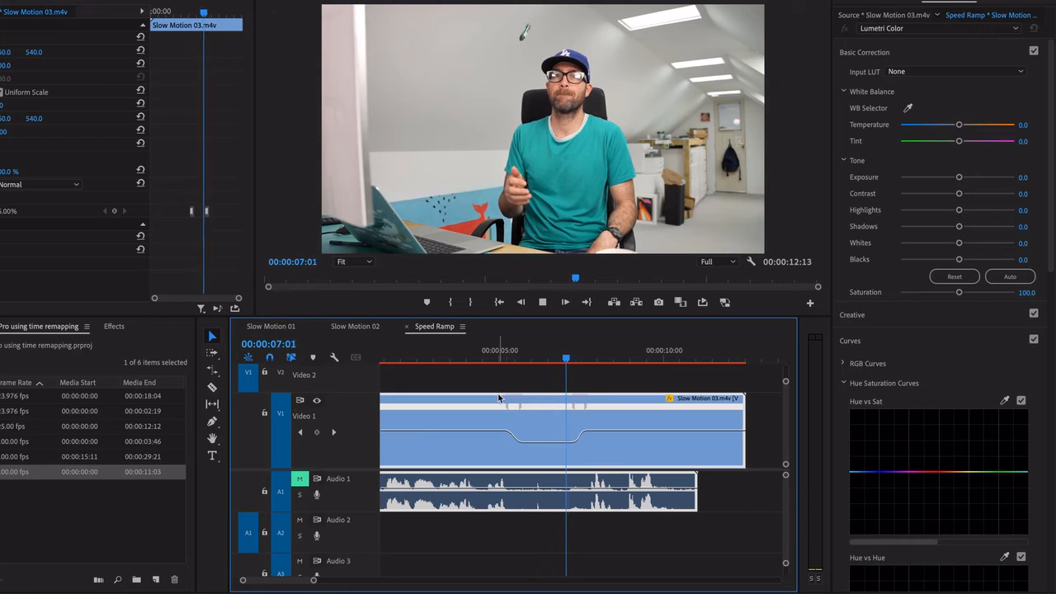
pyautogui.press('space')
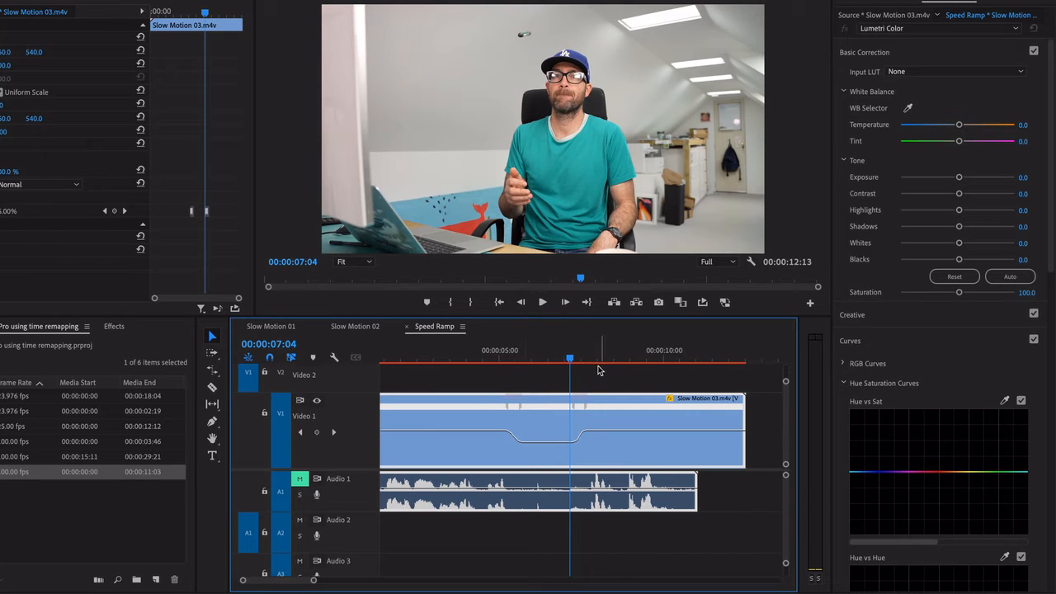
pyautogui.press('Return')
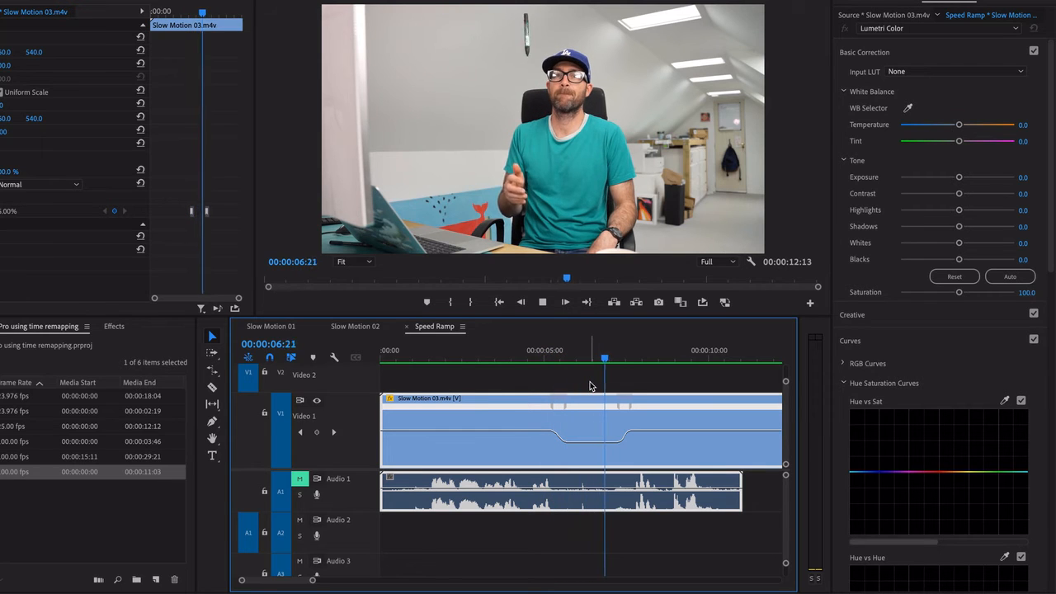
pyautogui.press('space')
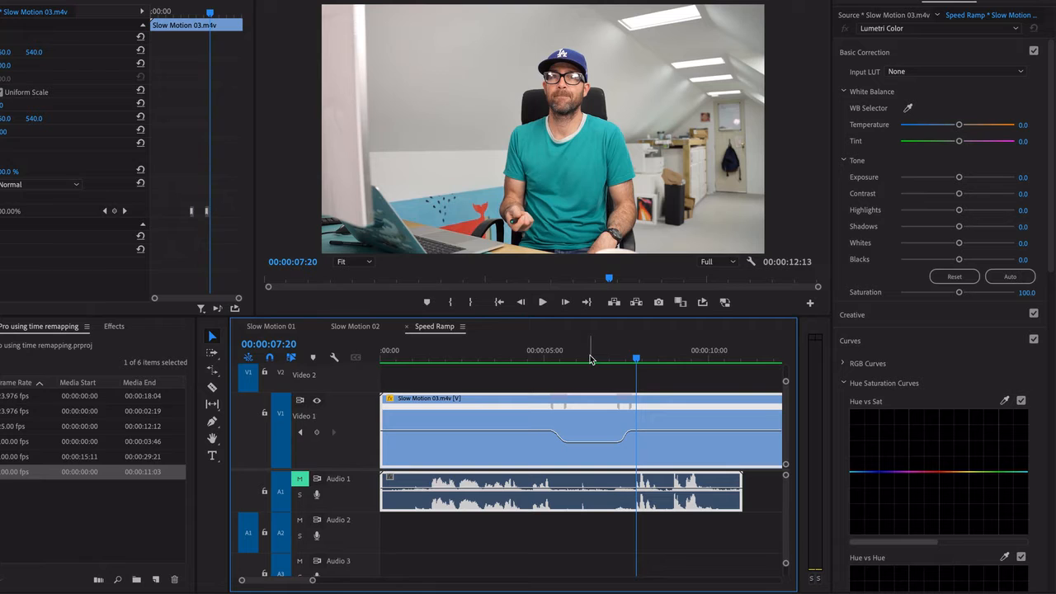
pyautogui.moveTo(591, 360); pyautogui.dragTo(621, 360)
# Unlink the audio of the Slow Motion 03 clip from its video
pyautogui.scroll(-2, 654, 462)
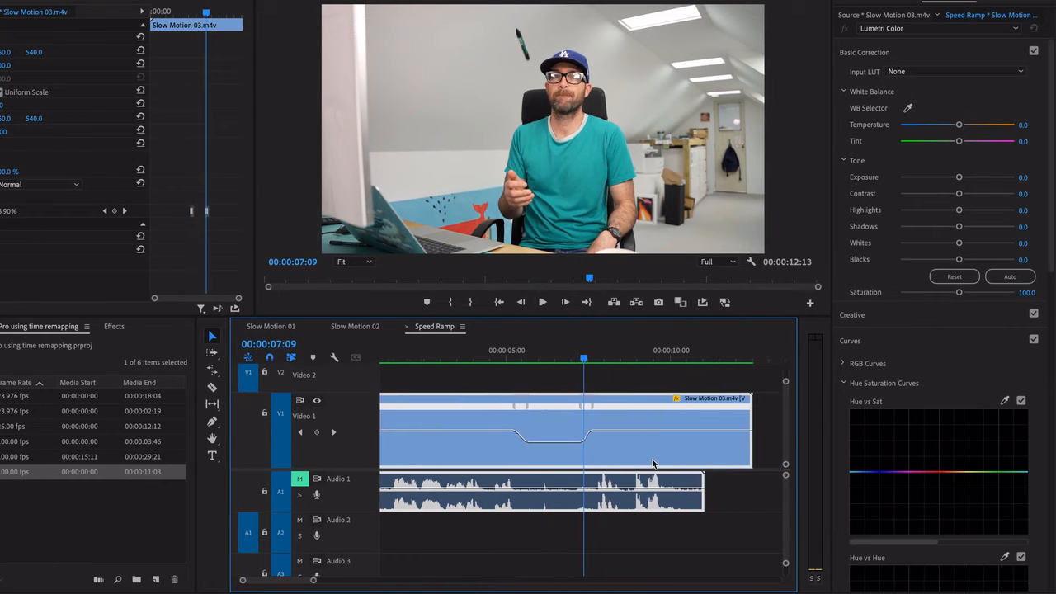
pyautogui.moveTo(722, 494); pyautogui.dragTo(691, 464)
pyautogui.click(715, 497)
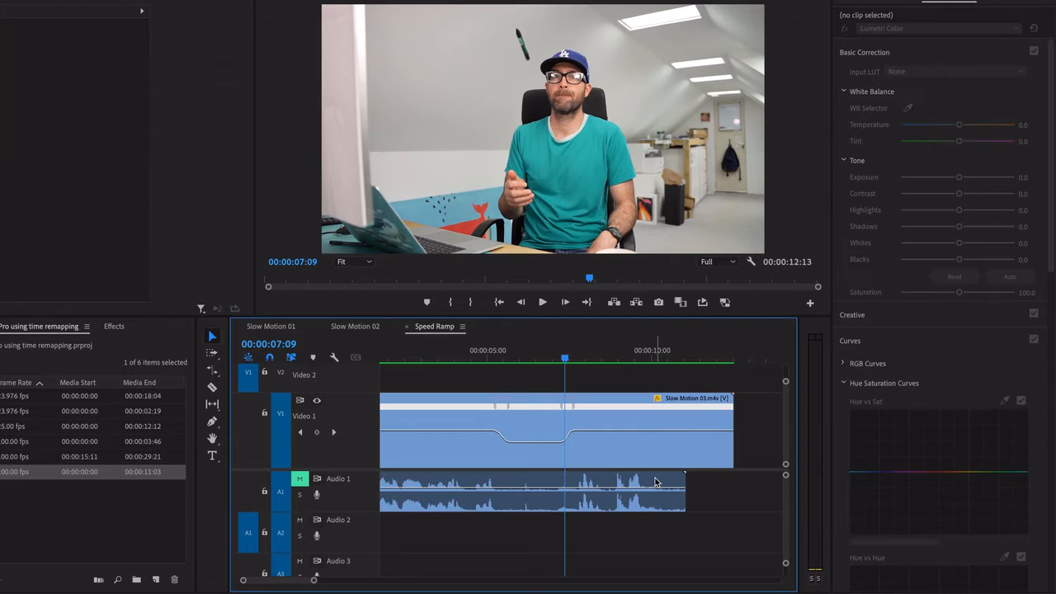
pyautogui.click(655, 482)
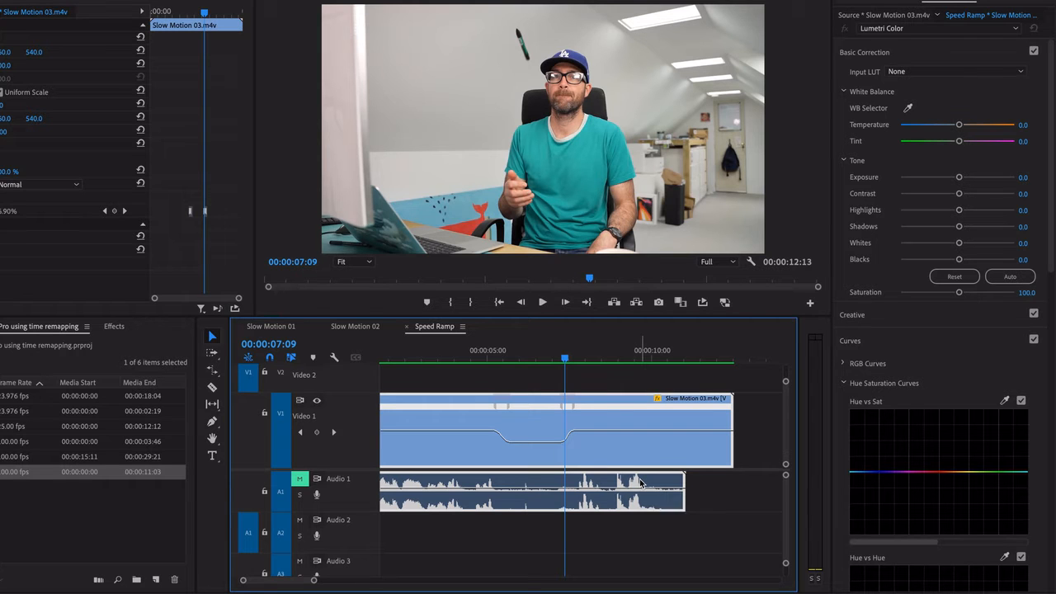
pyautogui.rightClick(640, 481)
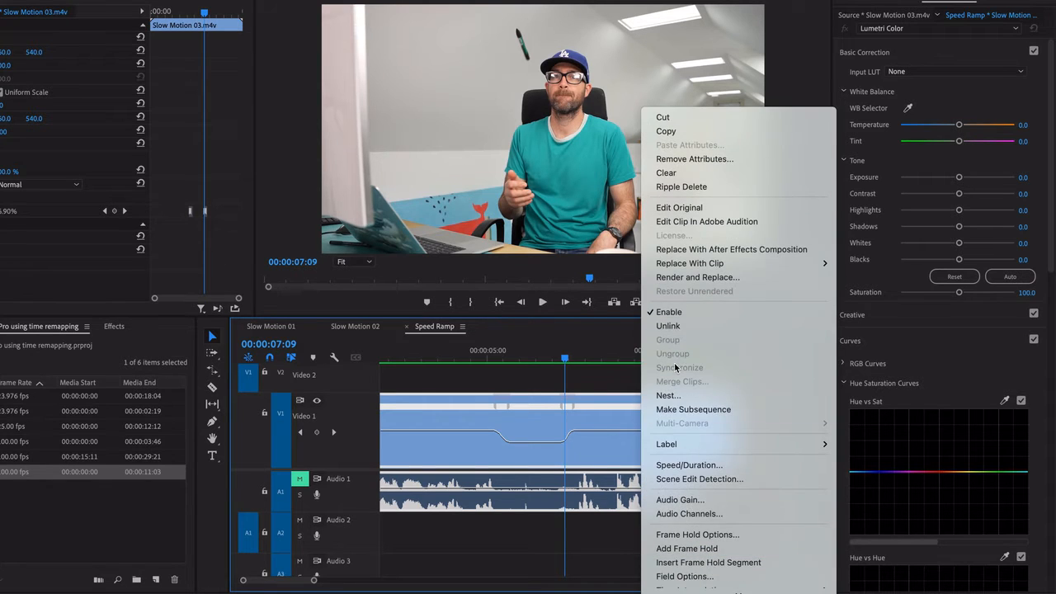
pyautogui.click(681, 328)
# Cut the Audio 1 clip with the Razor at the start and near the end of the slow section
pyautogui.click(557, 487)
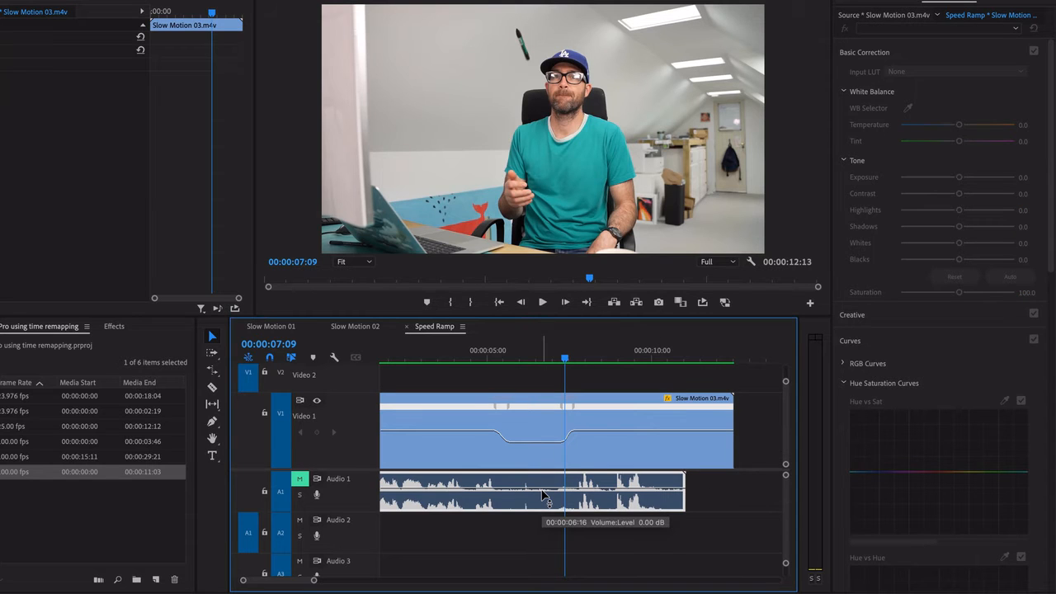
pyautogui.press('c')
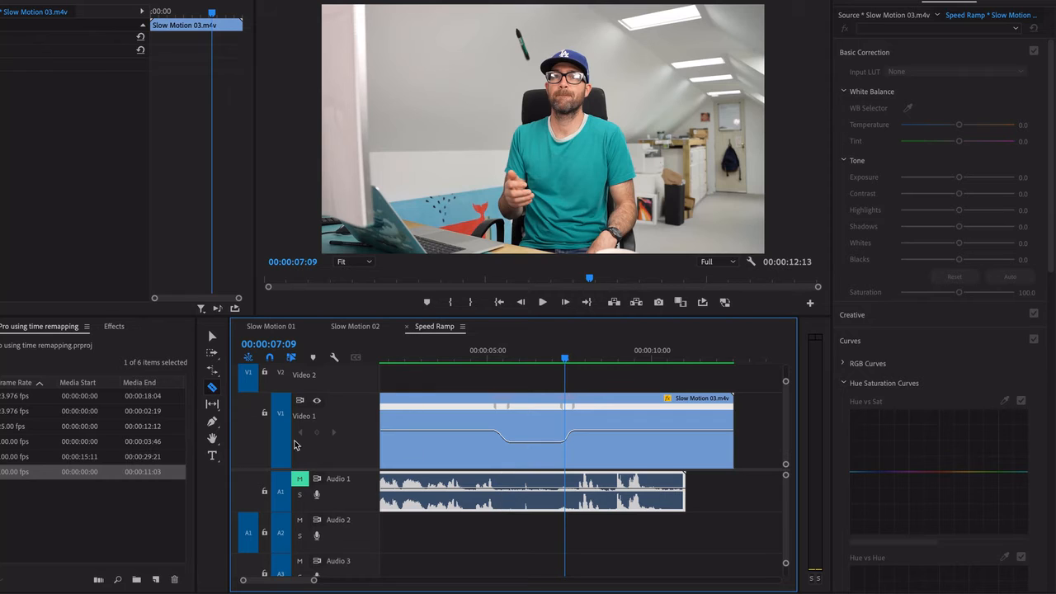
pyautogui.click(499, 490)
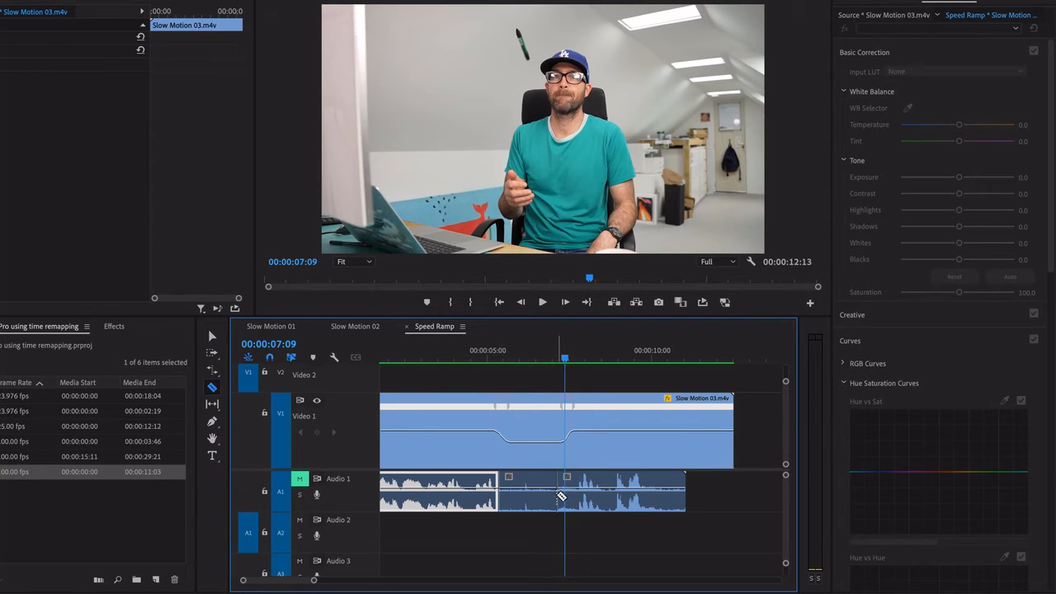
pyautogui.click(561, 495)
pyautogui.press('v')
# Move the last audio segment so it ends with the video clip, and play it with Audio 1 unmuted to check the sync
pyautogui.click(589, 506)
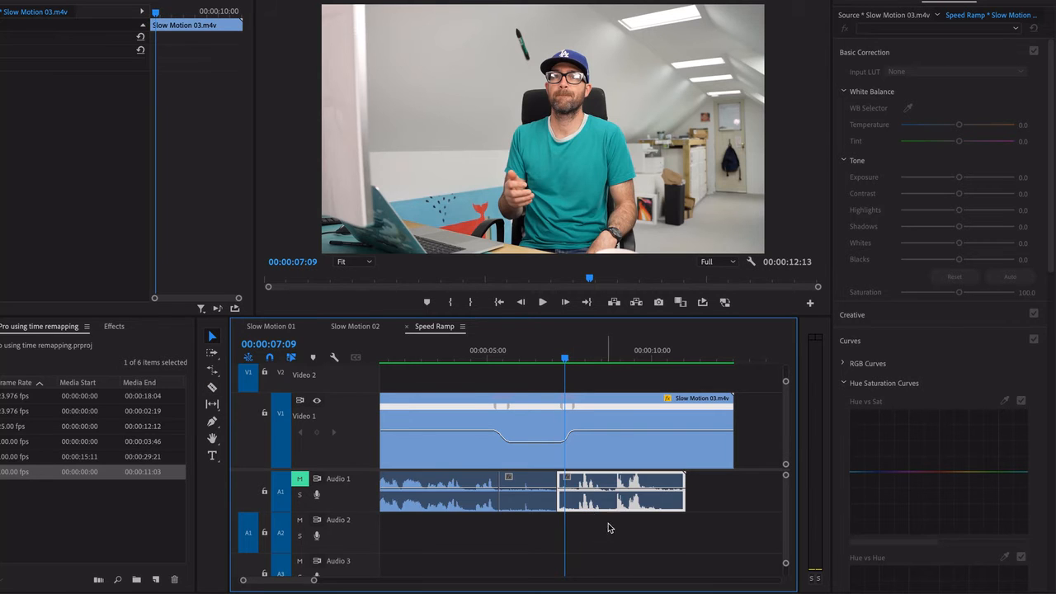
pyautogui.moveTo(604, 509); pyautogui.dragTo(653, 512)
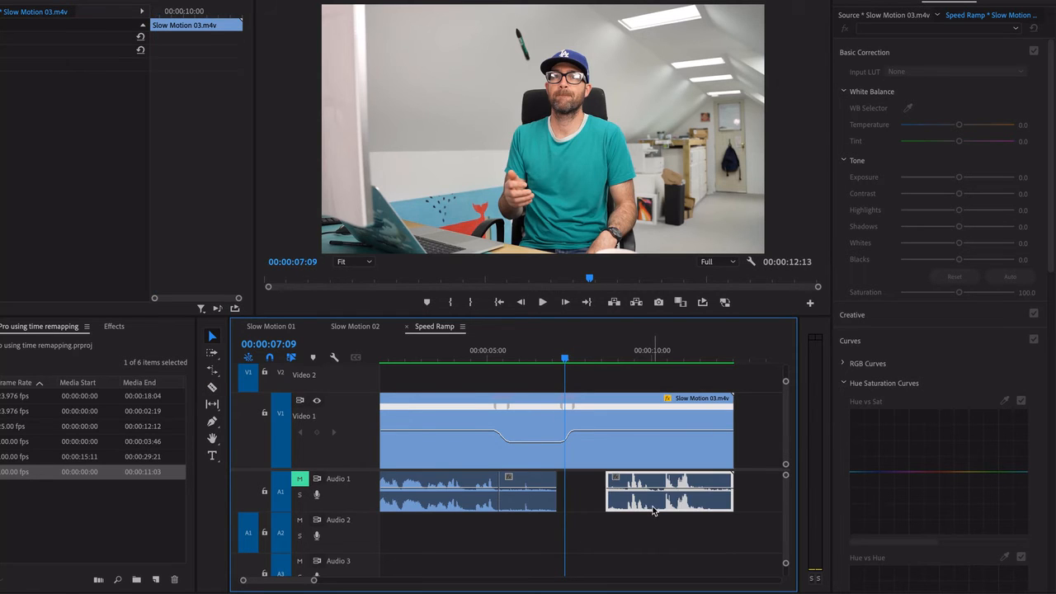
pyautogui.click(619, 359)
pyautogui.press('space')
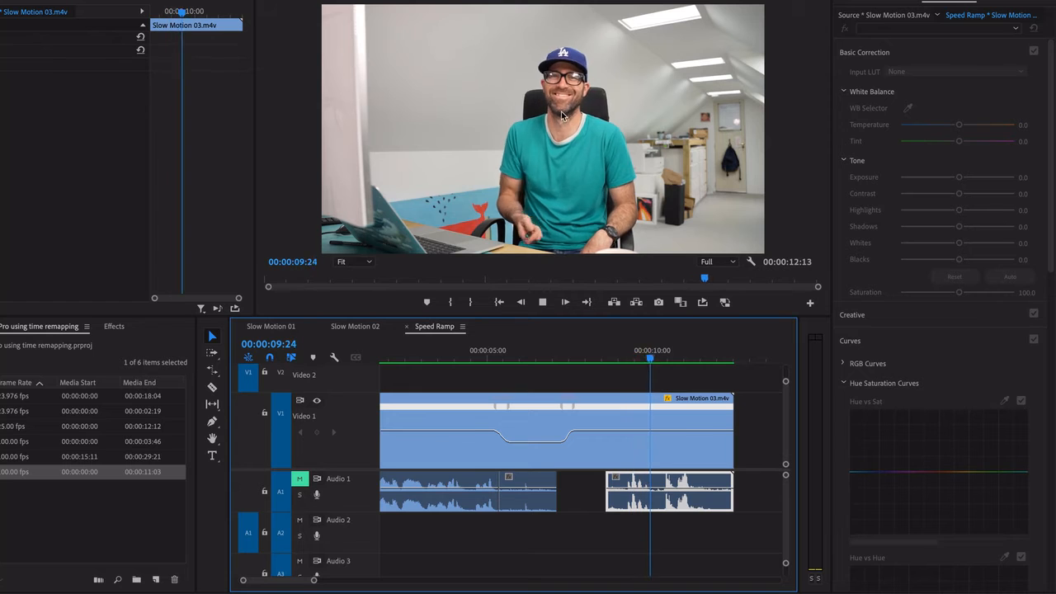
pyautogui.press('space')
pyautogui.click(624, 354)
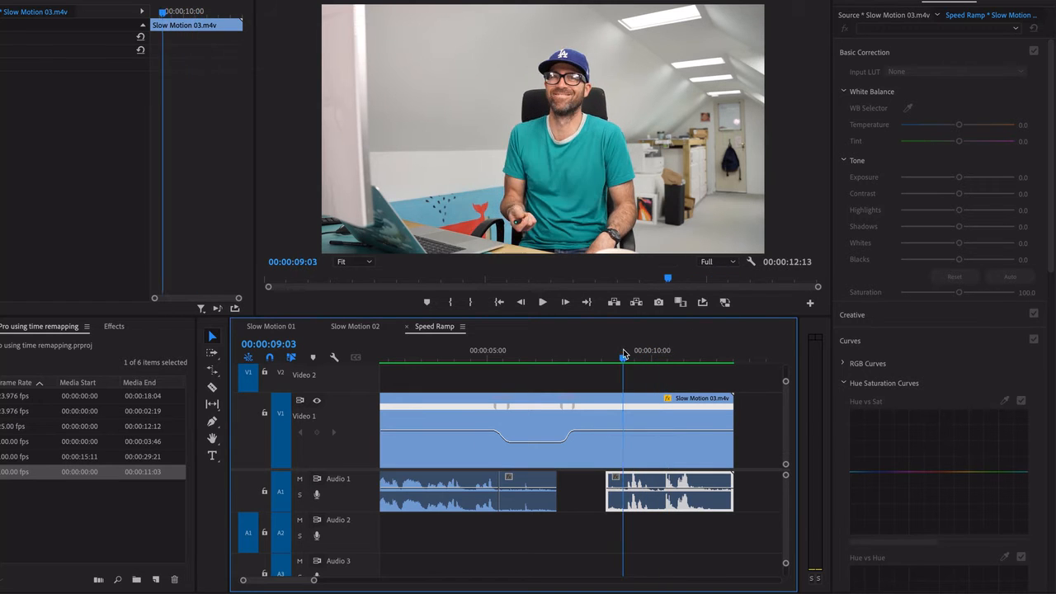
pyautogui.press('space')
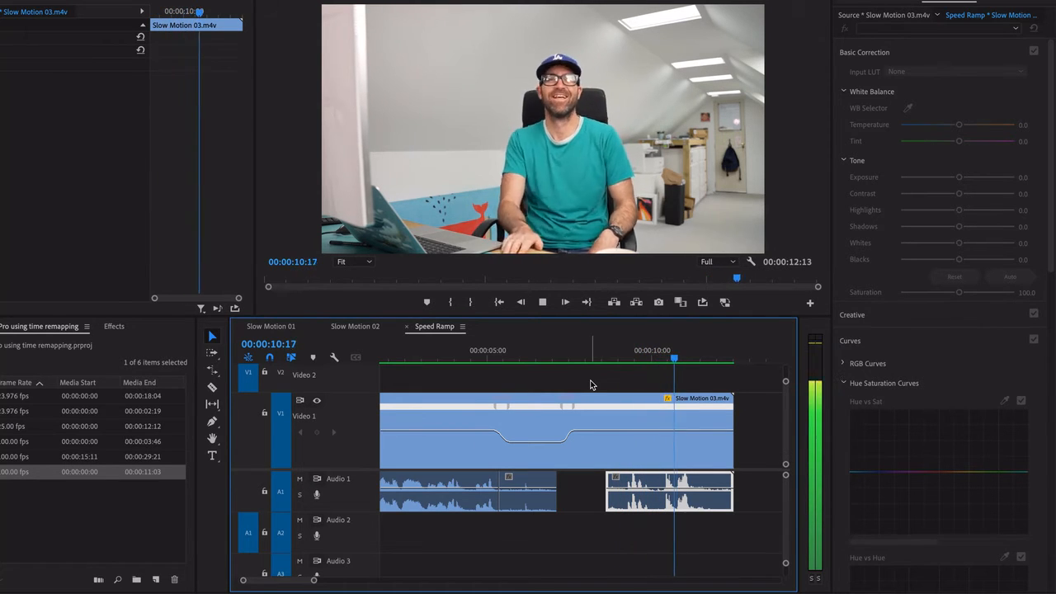
pyautogui.press('space')
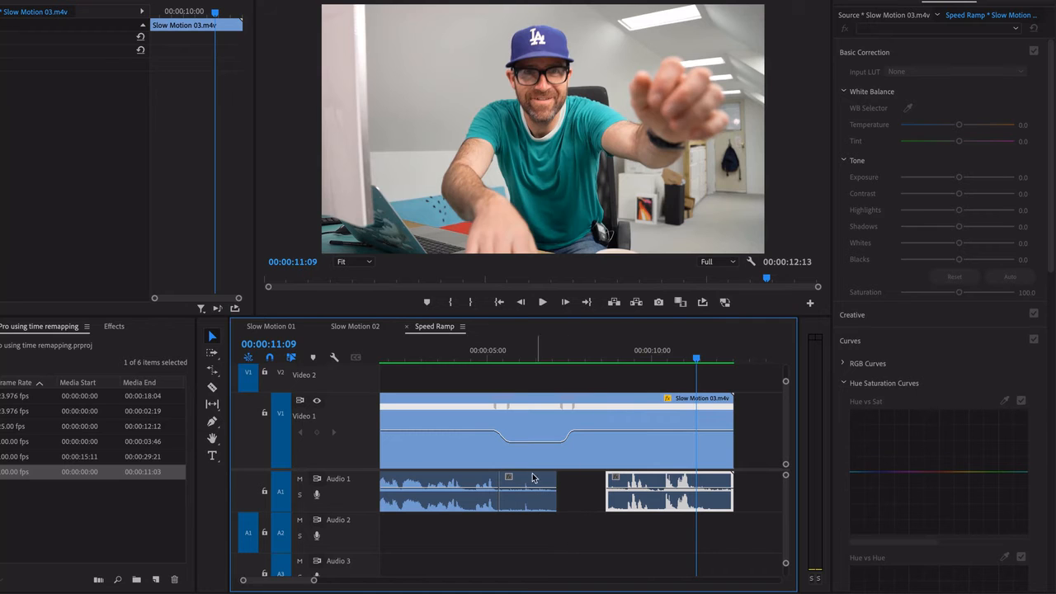
# Stretch the middle audio segment with the Rate Stretch tool to fill the gap before the last segment, and play the slow section
pyautogui.moveTo(509, 352); pyautogui.dragTo(573, 354)
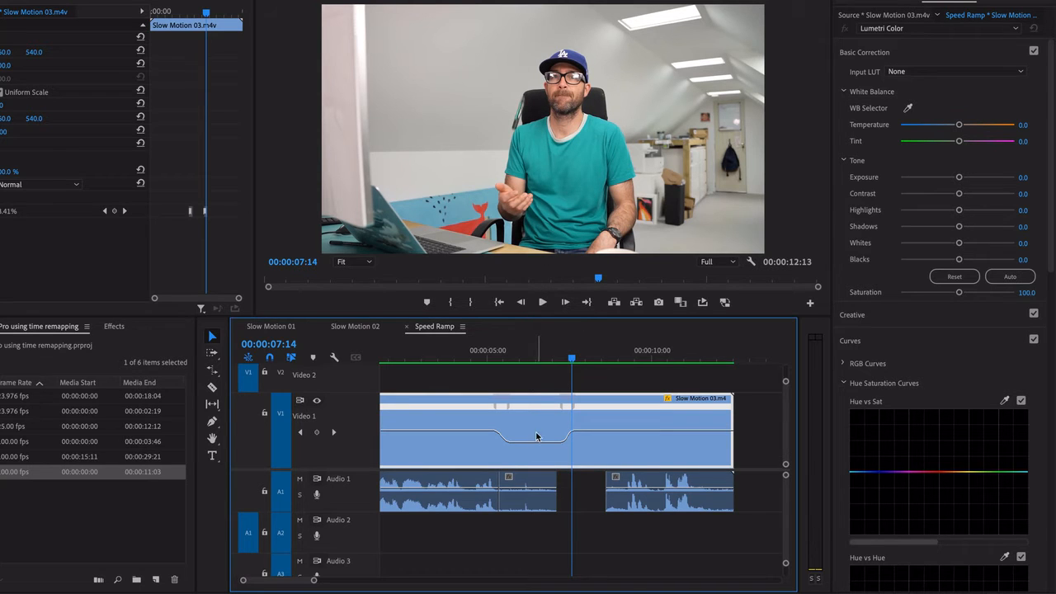
pyautogui.moveTo(545, 369); pyautogui.dragTo(577, 382)
pyautogui.click(543, 491)
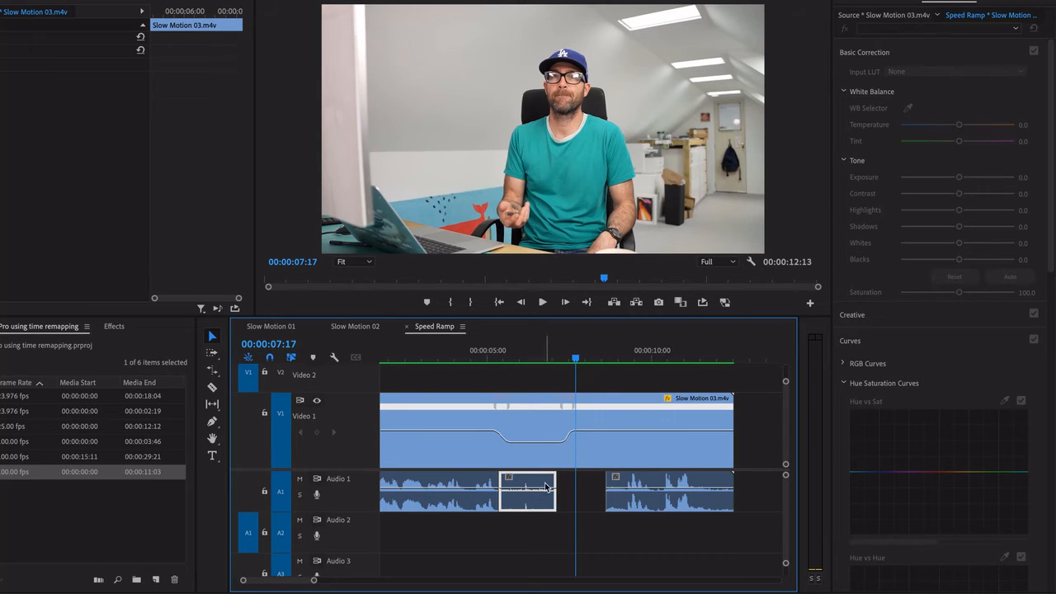
pyautogui.press('a')
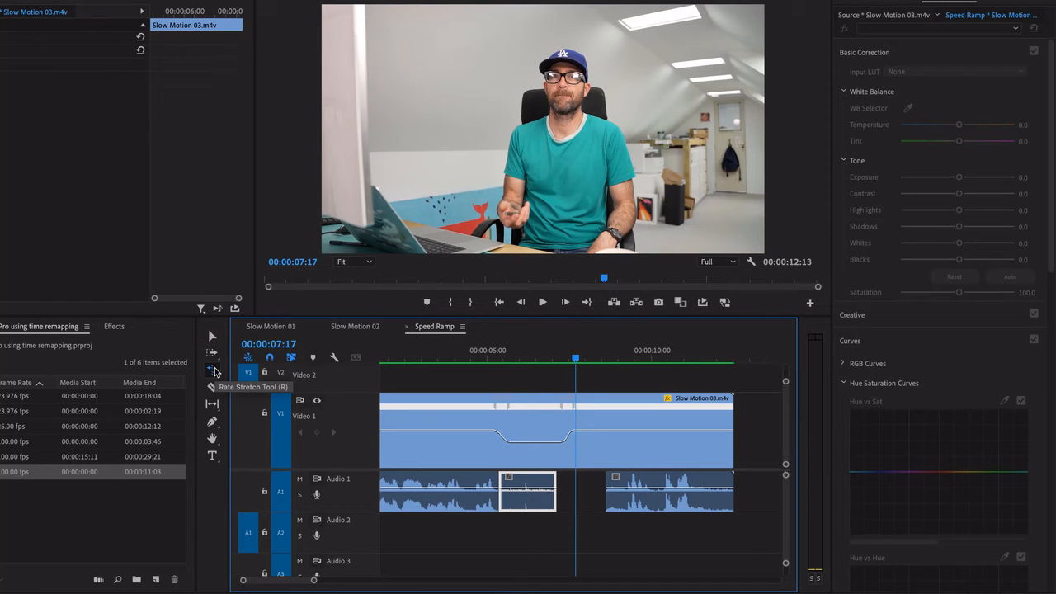
pyautogui.moveTo(555, 482); pyautogui.dragTo(603, 485)
pyautogui.click(520, 360)
pyautogui.press('space')
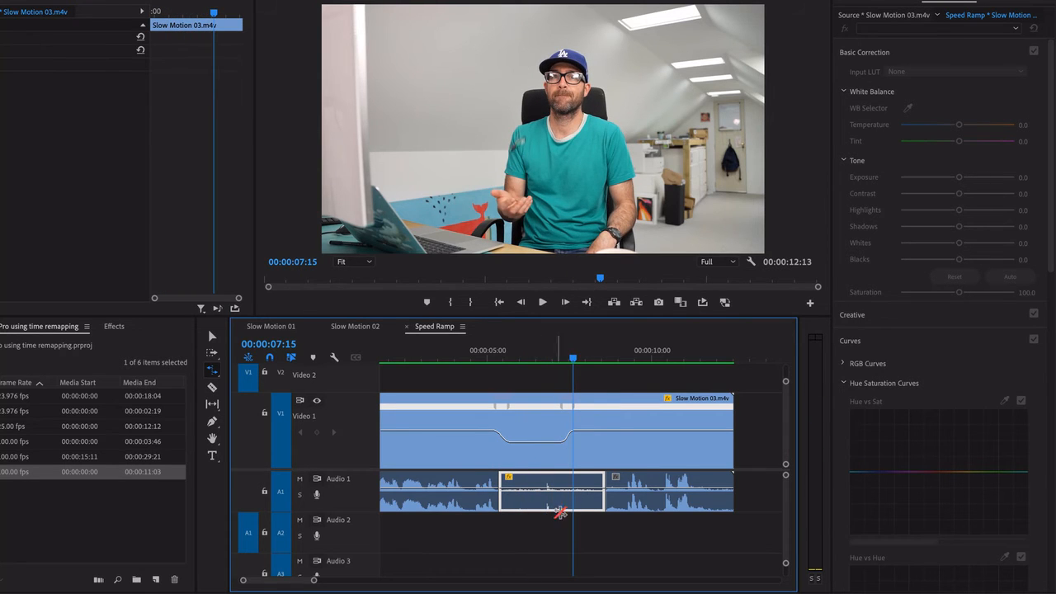
# Paste a copy of the last audio segment on Audio 1 in the empty area after the clip, at about 16 seconds
pyautogui.press('v')
pyautogui.click(648, 495)
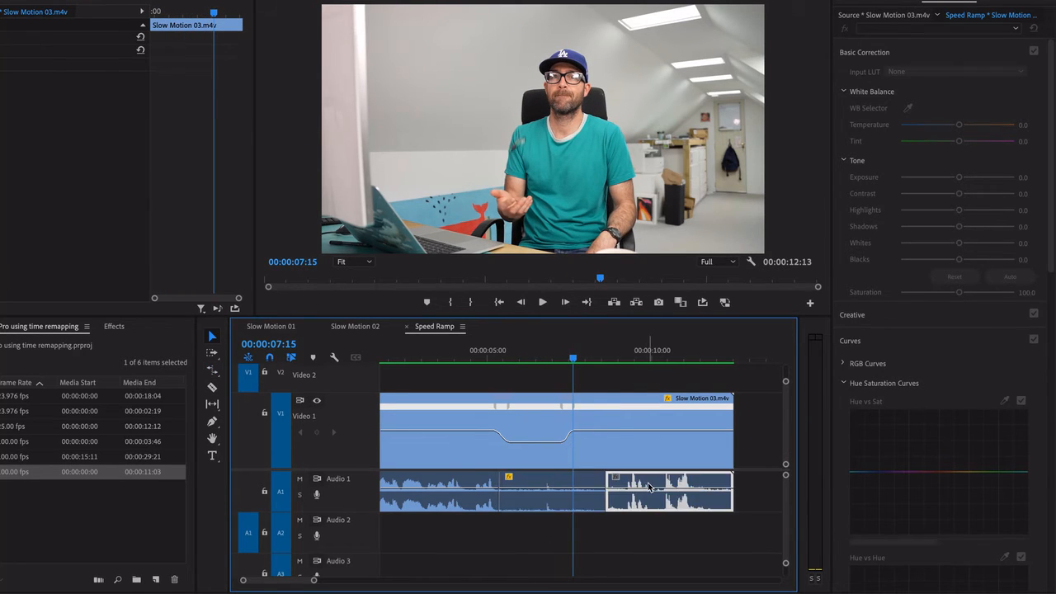
pyautogui.hscroll(3, 646, 510)
pyautogui.click(655, 348)
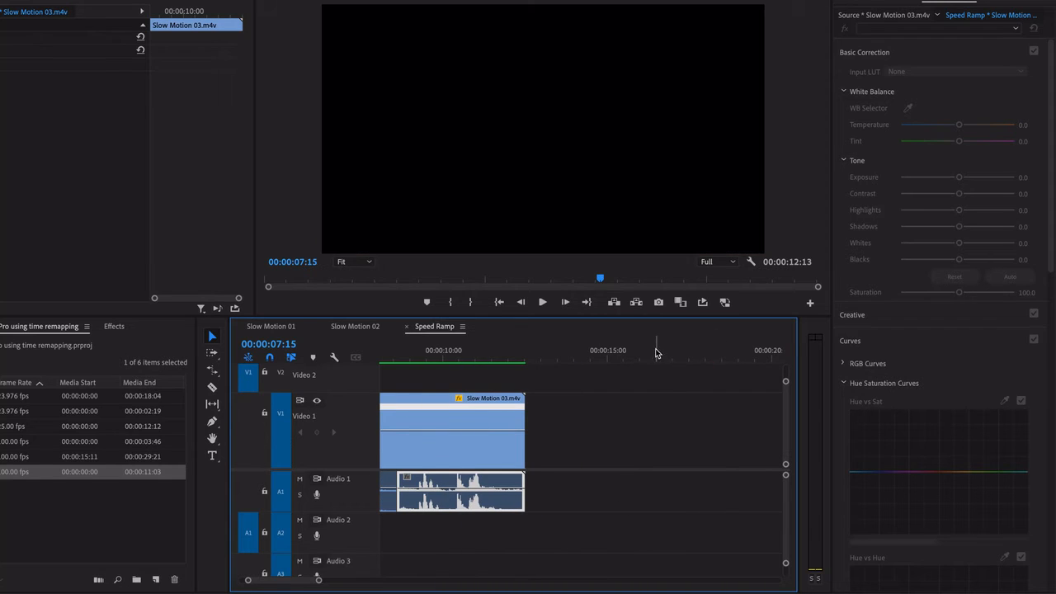
pyautogui.press('super+v')
pyautogui.hscroll(2, 669, 501)
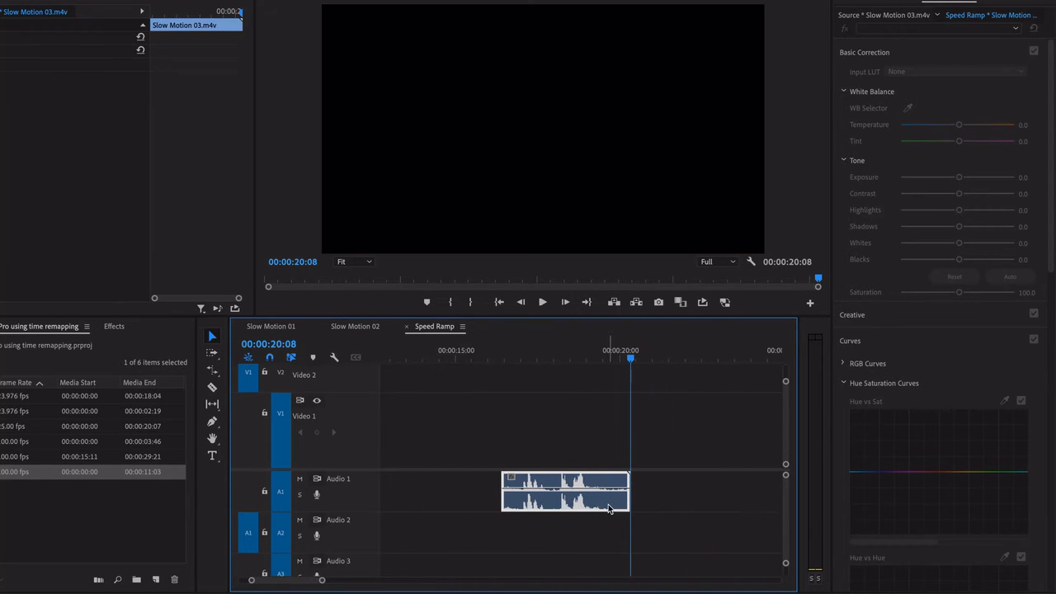
# Rate-stretch the copied audio segment to a duration of about 00:00:07:13 and play it back
pyautogui.press('b')
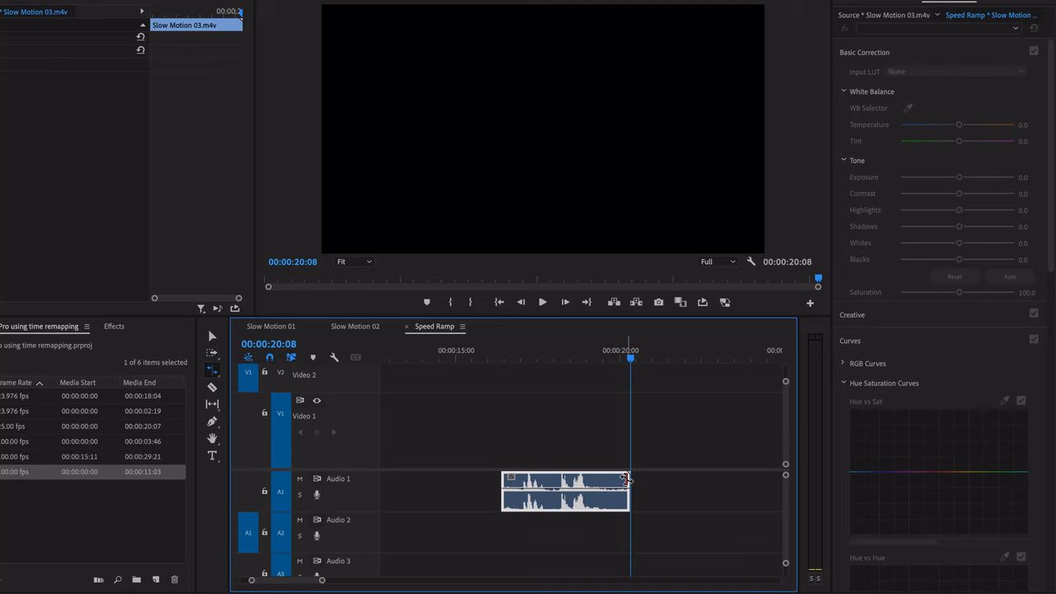
pyautogui.moveTo(626, 478); pyautogui.dragTo(747, 478)
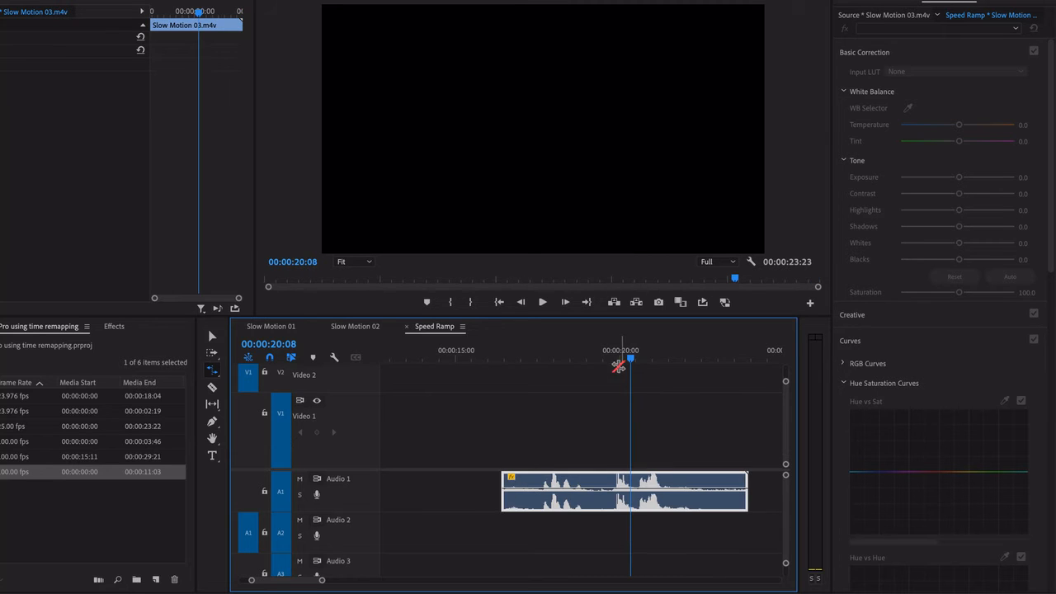
pyautogui.click(547, 358)
pyautogui.hotkey('shift', 'k')
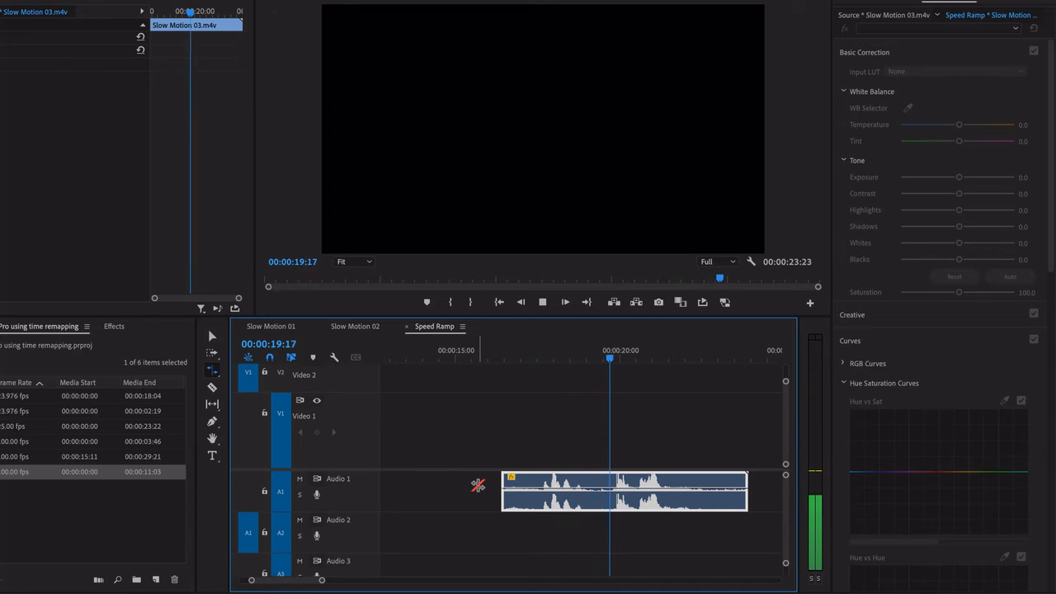
pyautogui.press('k')
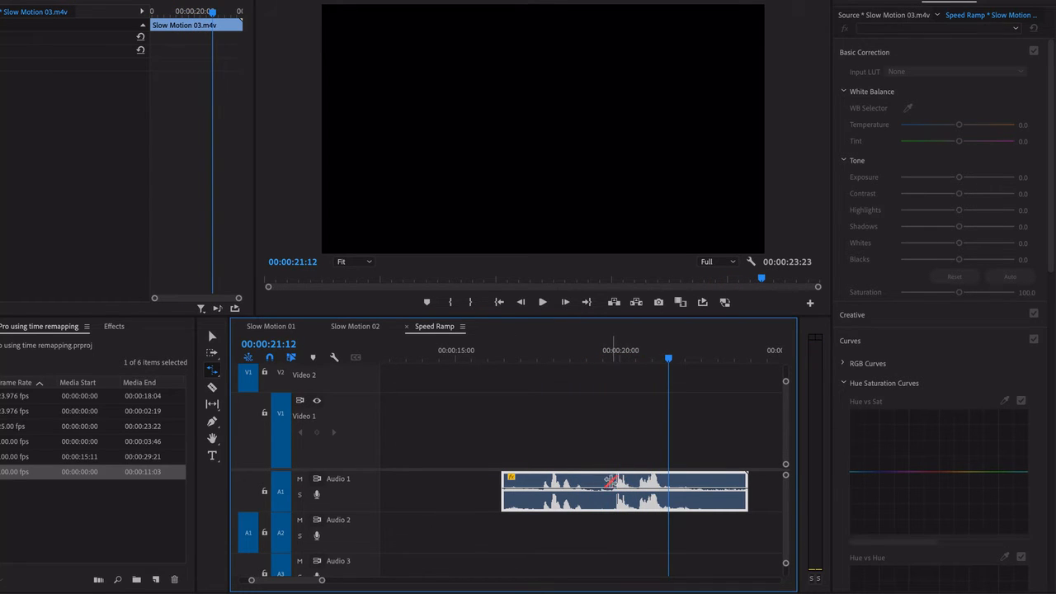
# Enable Maintain Audio Pitch in the speed settings of the stretched audio copy and return the playhead to about 00:00:19:00
pyautogui.press('v')
pyautogui.rightClick(612, 484)
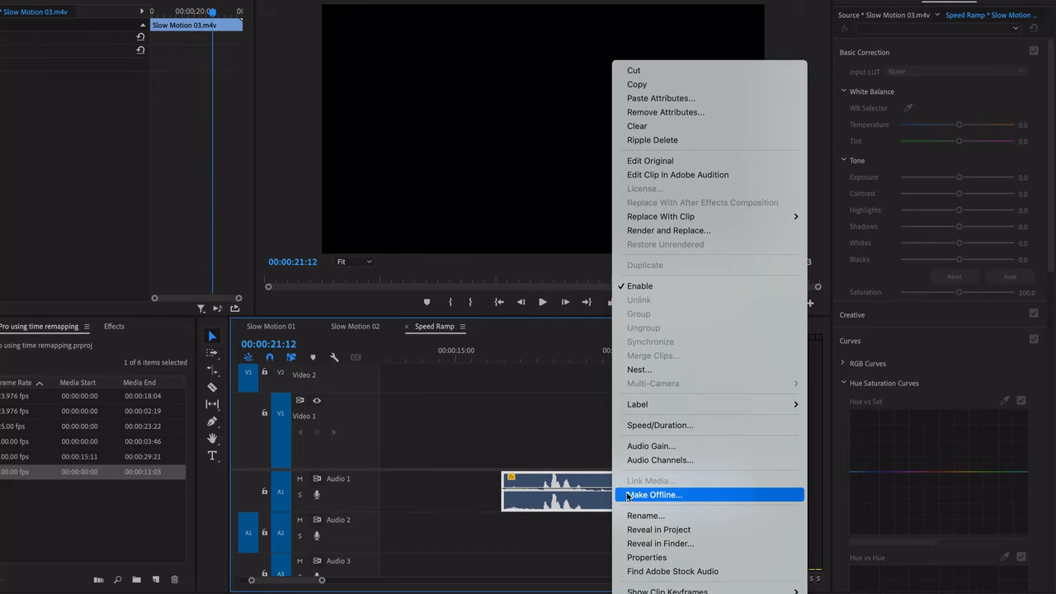
pyautogui.click(660, 426)
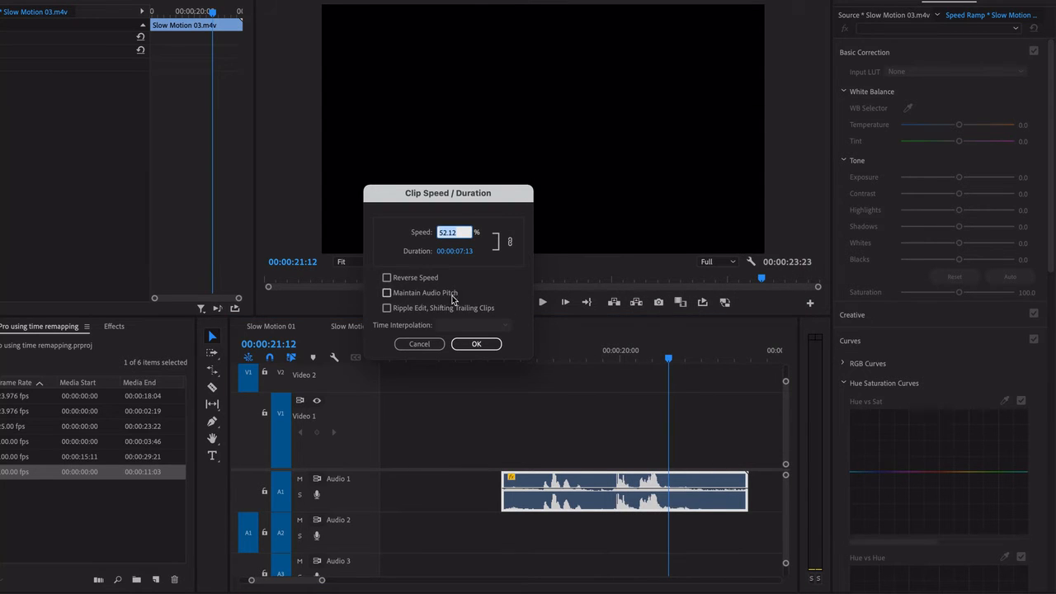
pyautogui.click(406, 295)
pyautogui.click(476, 343)
pyautogui.click(587, 356)
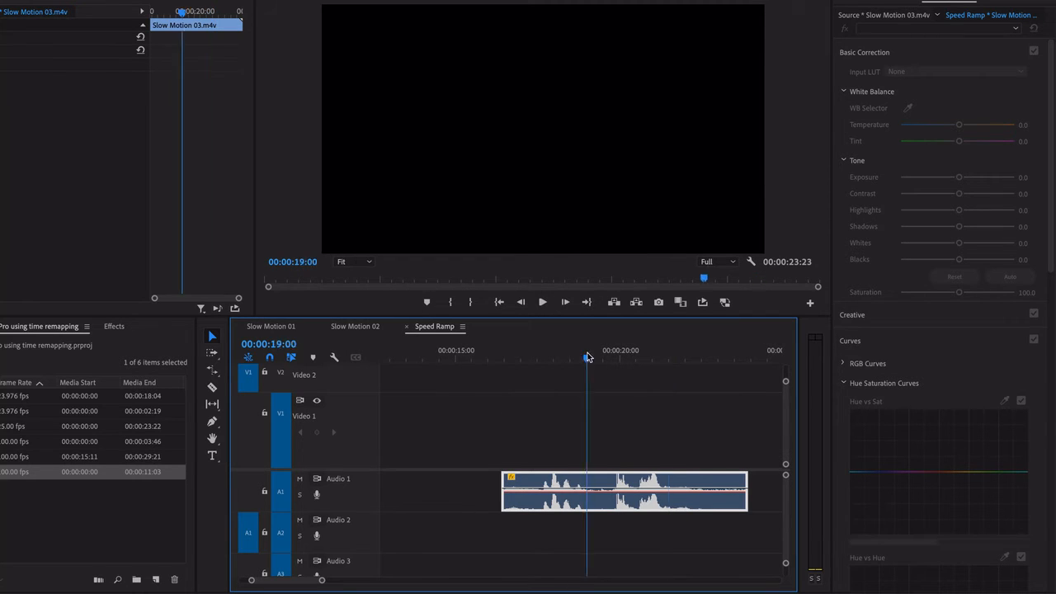
# Play the stretched audio copy from its start and delete it from Audio 1
pyautogui.moveTo(586, 357); pyautogui.dragTo(502, 357)
pyautogui.press('space')
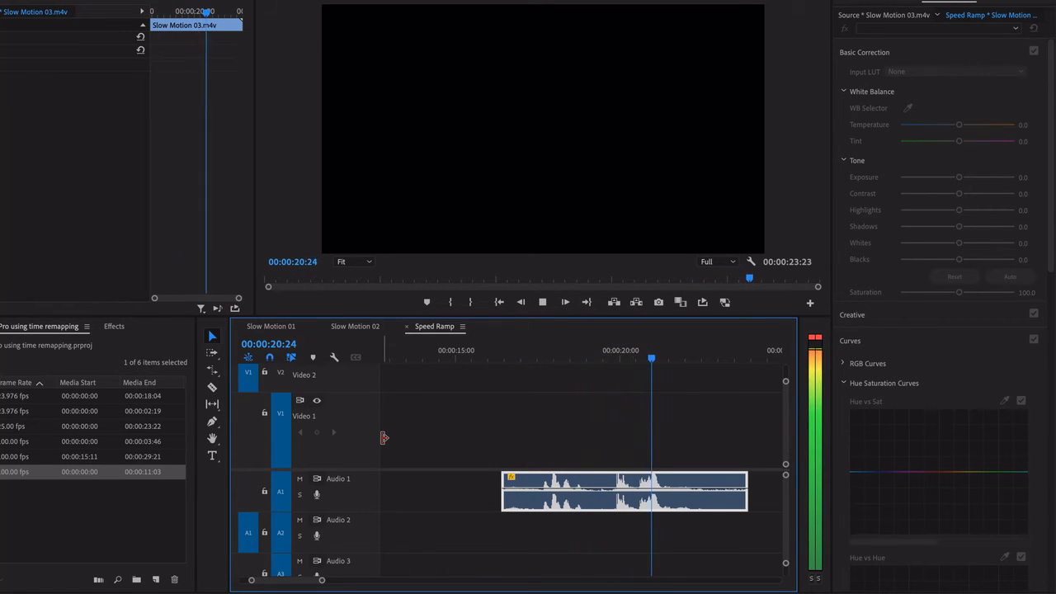
pyautogui.press('space')
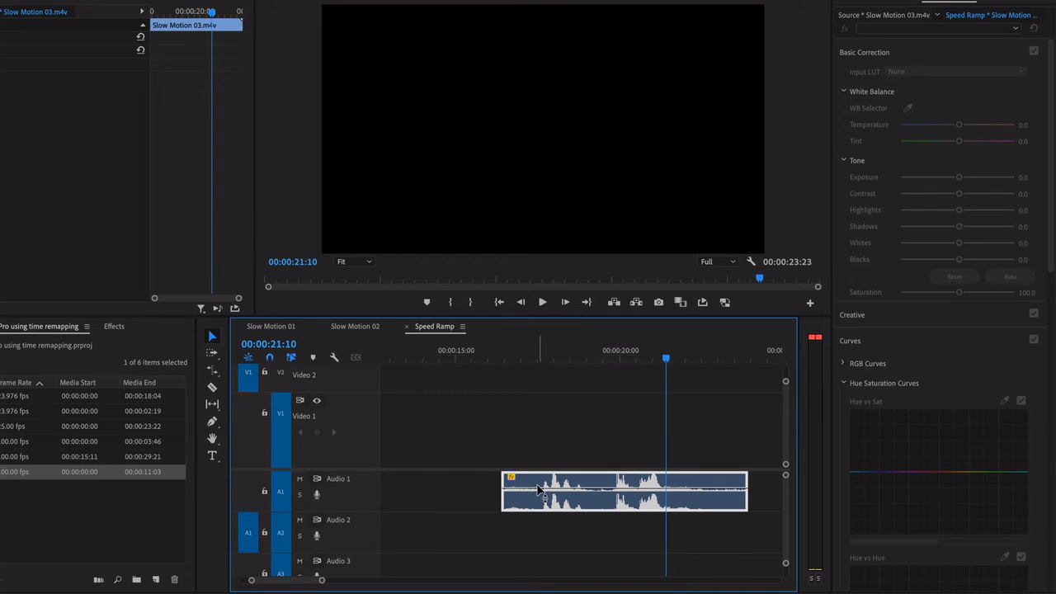
pyautogui.click(582, 433)
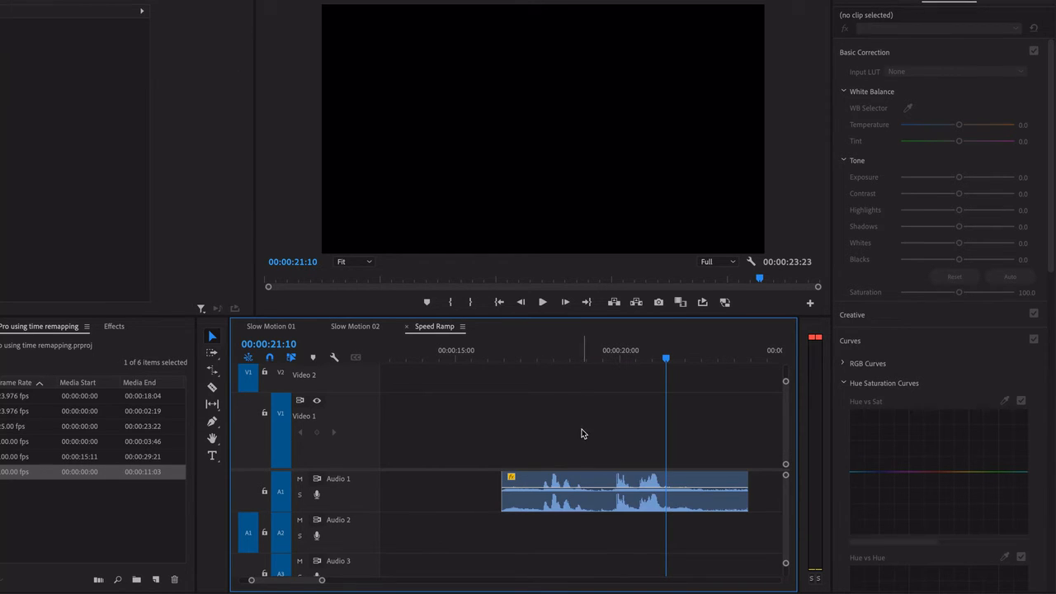
pyautogui.click(592, 487)
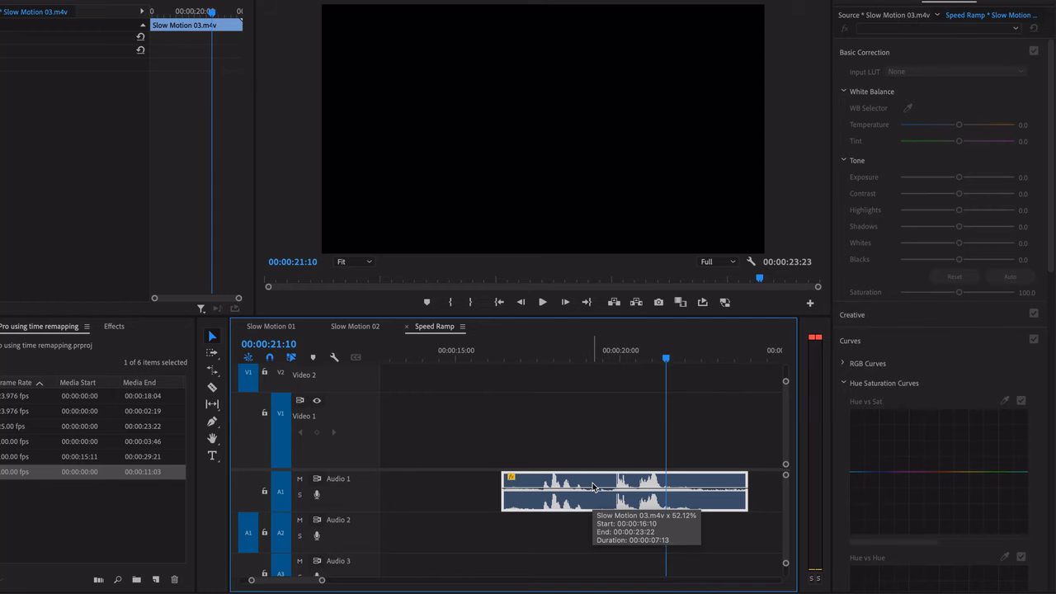
pyautogui.press('Delete')
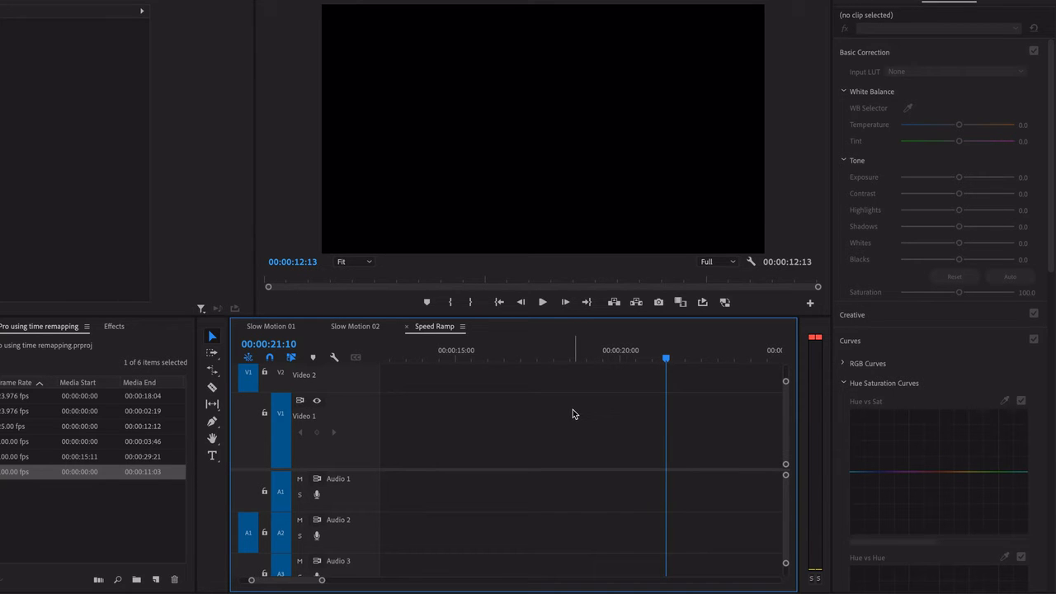
pyautogui.hotkey('ctrl', 'z')
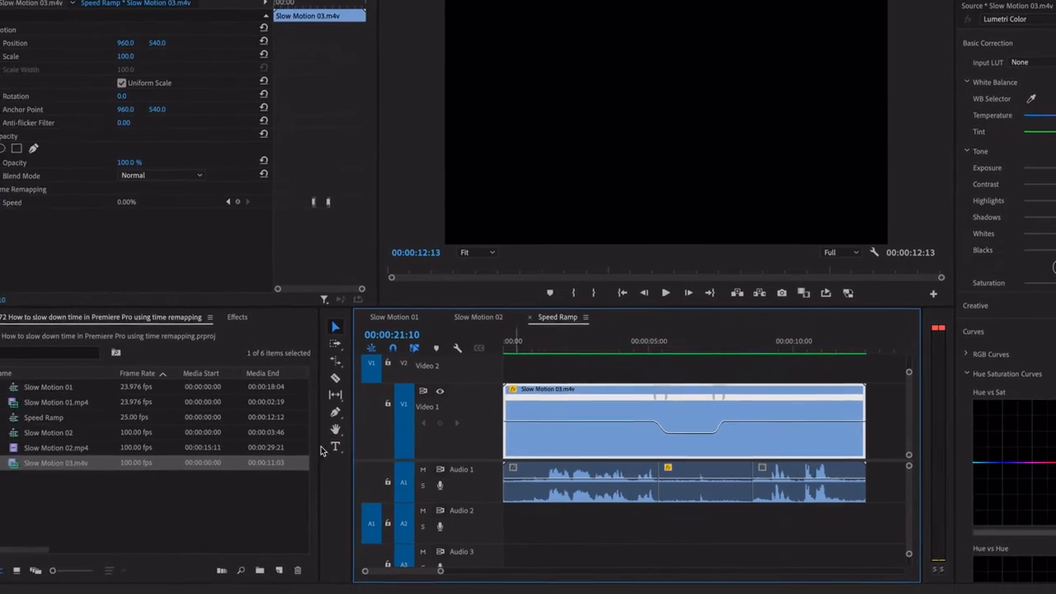
# Place the source clip Slow Motion 03.m4v on Video 1 and Audio 1 in the empty area after the edited clip, starting at 00:00:18:02
pyautogui.scroll(-3, 659, 490)
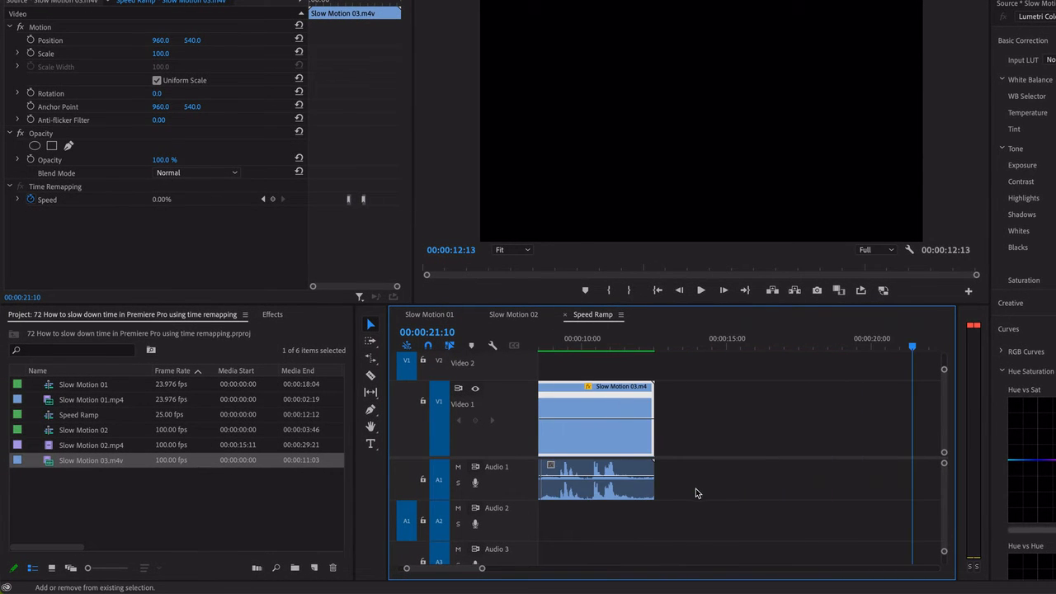
pyautogui.moveTo(51, 462); pyautogui.dragTo(817, 504)
pyautogui.scroll(-2, 820, 505)
pyautogui.scroll(-1, 821, 505)
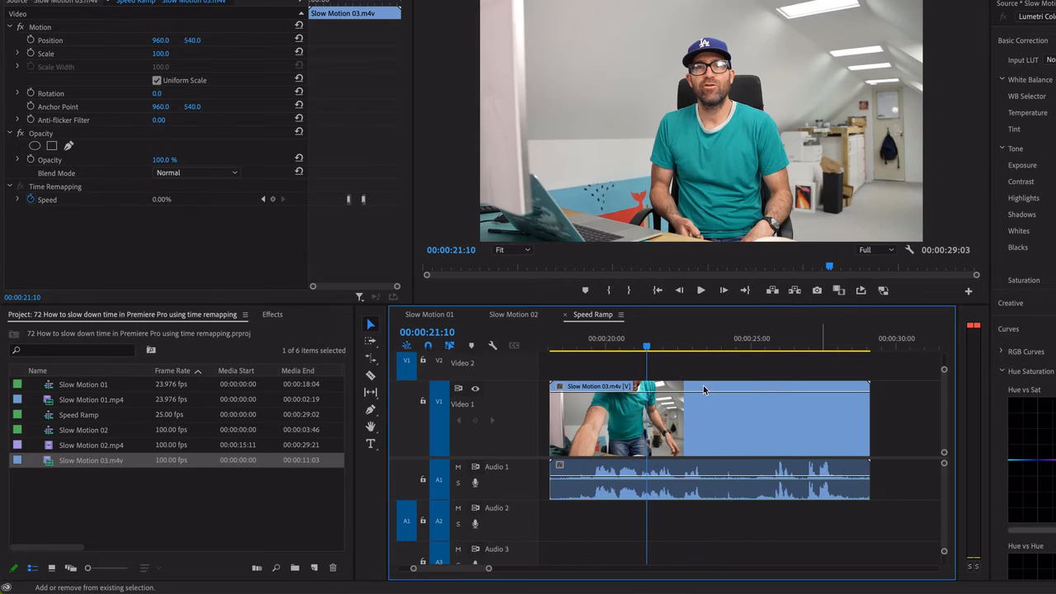
# Mute Audio 1, scrub through the pen throw in the new clip and park the playhead at about 00:00:21:20
pyautogui.moveTo(638, 346); pyautogui.dragTo(714, 372)
pyautogui.click(457, 467)
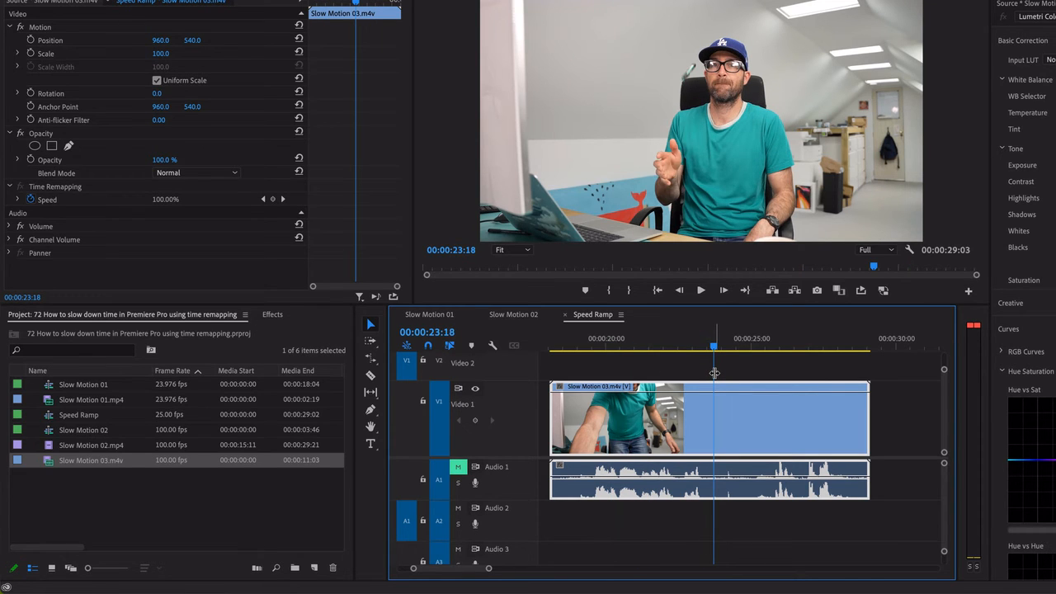
pyautogui.moveTo(715, 353); pyautogui.dragTo(657, 345)
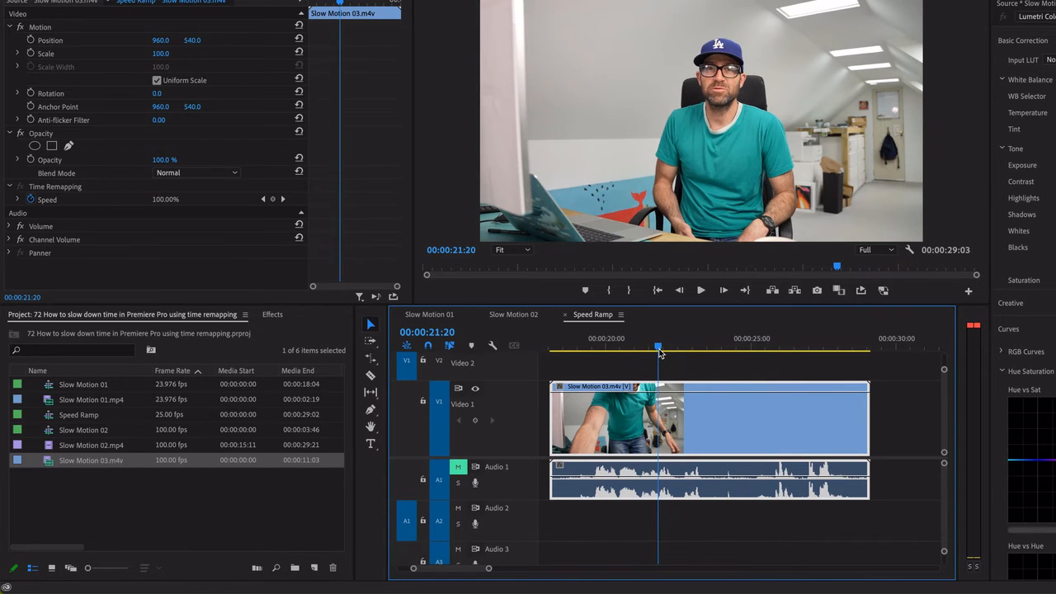
# Try reversing the whole new clip in its Speed/Duration settings and play it back from the start
pyautogui.rightClick(717, 425)
pyautogui.scroll(-5, 730, 510)
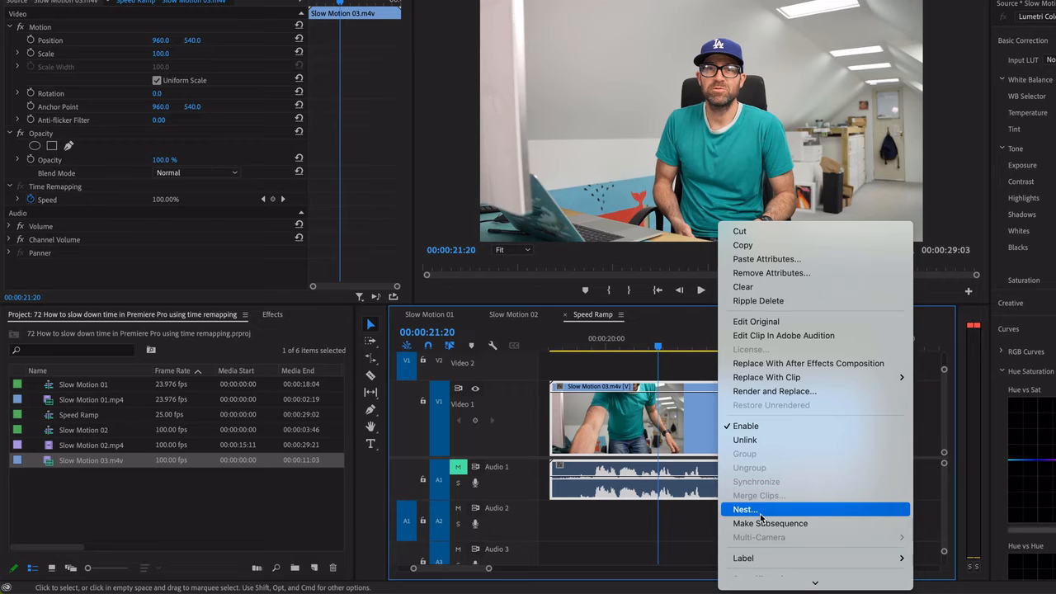
pyautogui.scroll(-2, 772, 544)
pyautogui.click(765, 439)
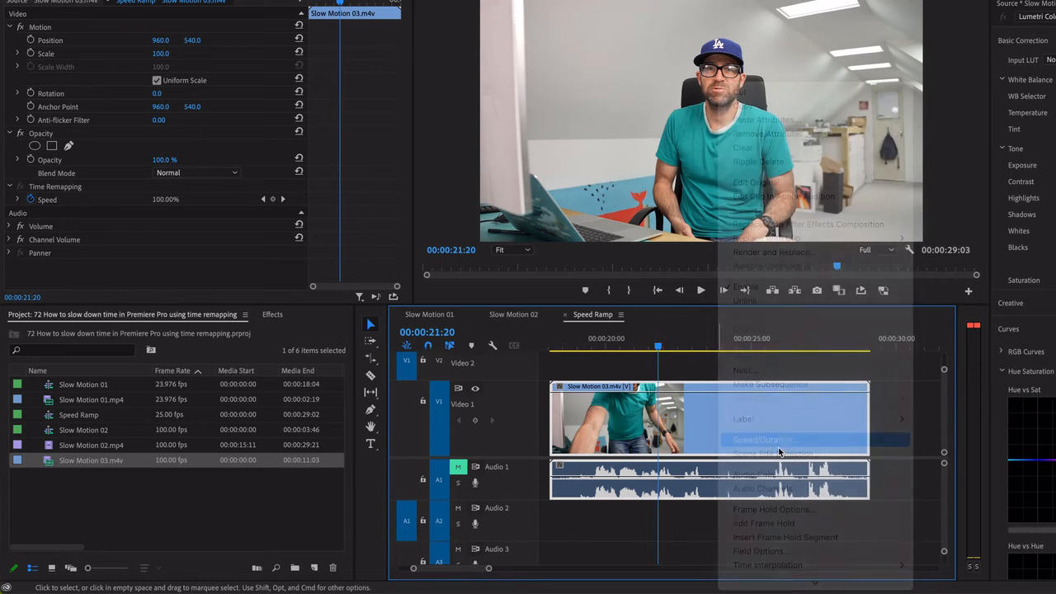
pyautogui.click(544, 266)
pyautogui.click(634, 332)
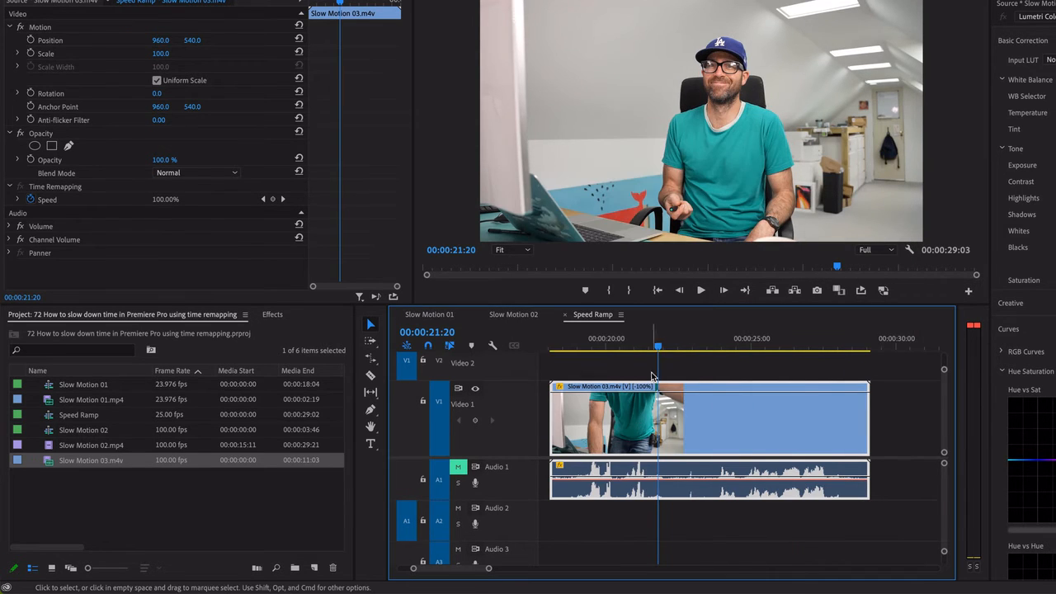
pyautogui.press('Up')
pyautogui.press('space')
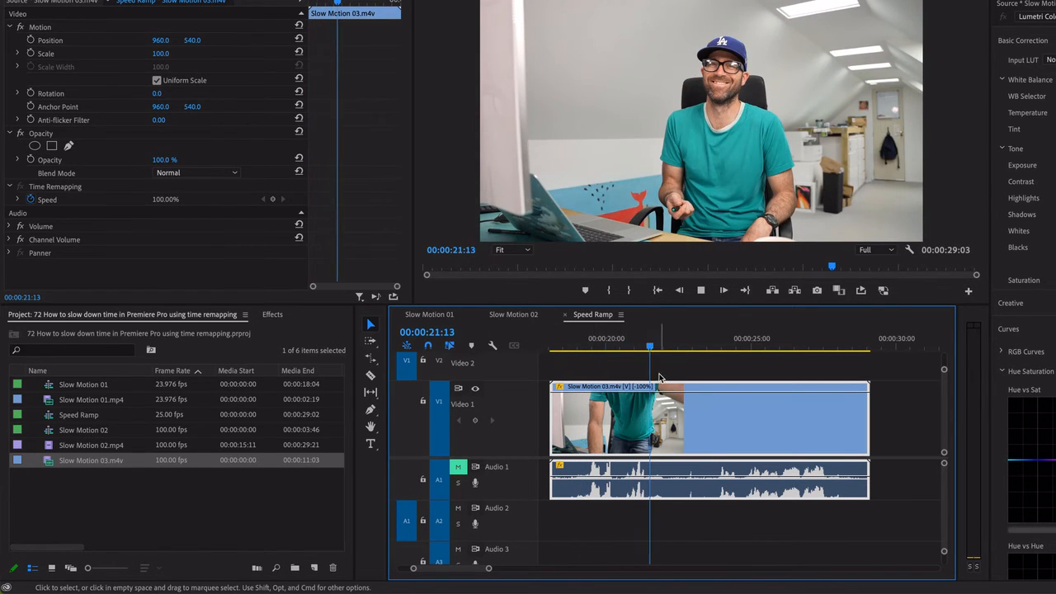
pyautogui.press('space')
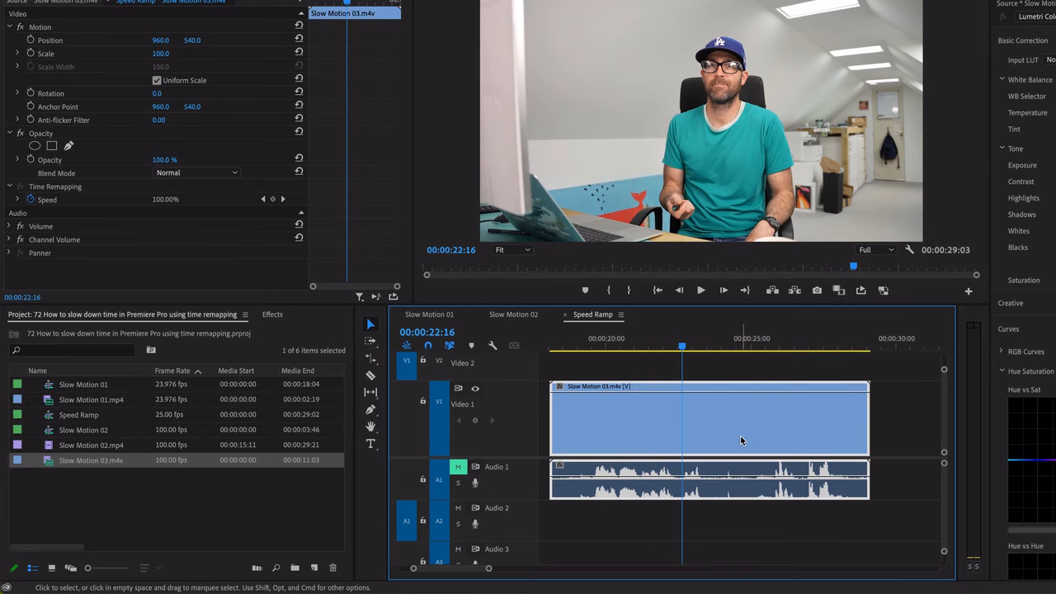
# Show the new clip's Time Remapping Speed keyframes on the timeline and place the playhead at about 00:00:25:12
pyautogui.moveTo(683, 346); pyautogui.dragTo(723, 363)
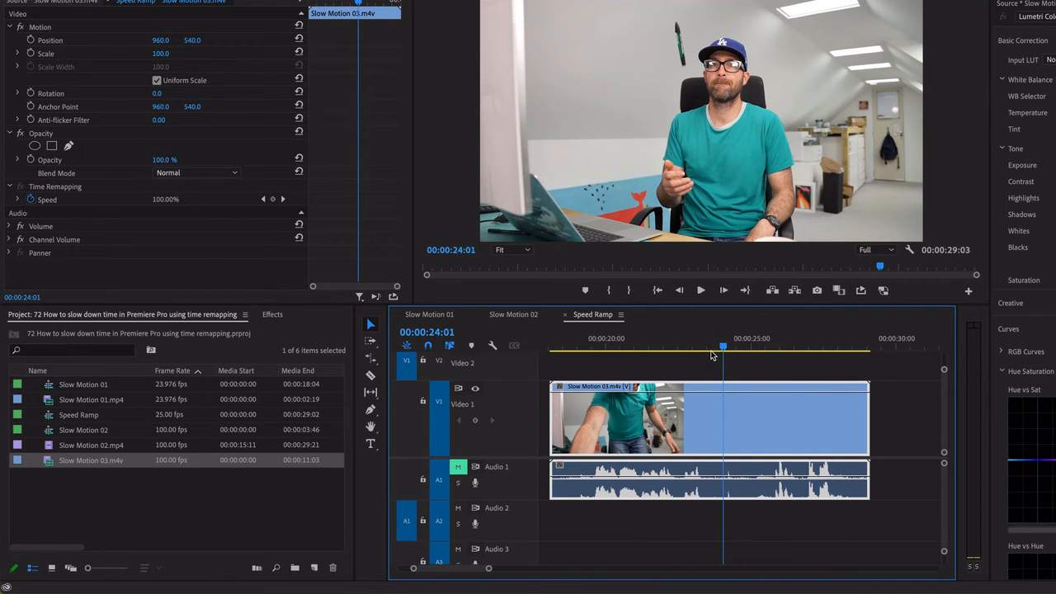
pyautogui.moveTo(722, 350); pyautogui.dragTo(764, 356)
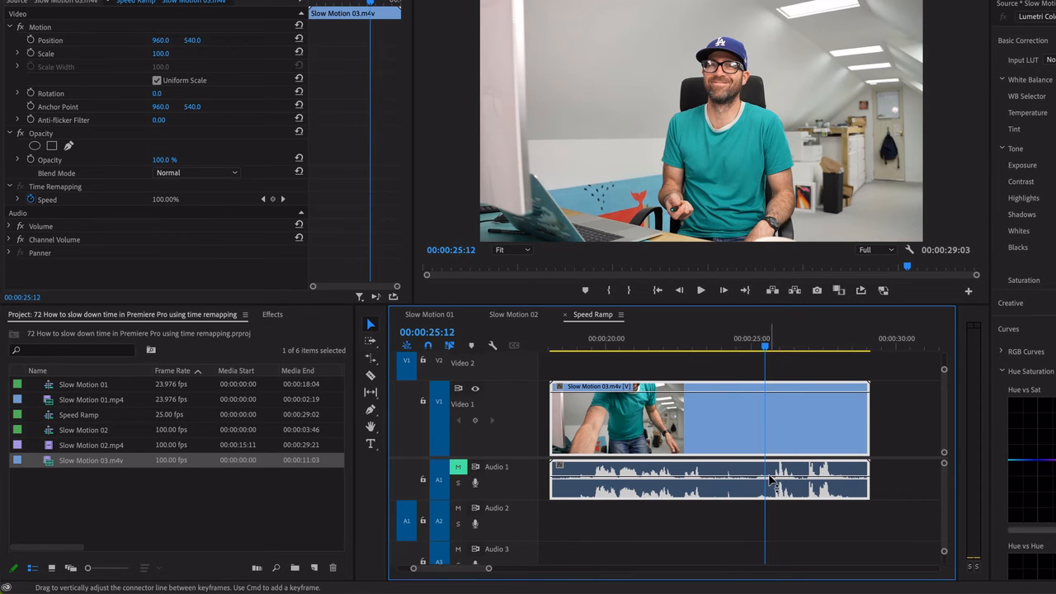
pyautogui.rightClick(719, 422)
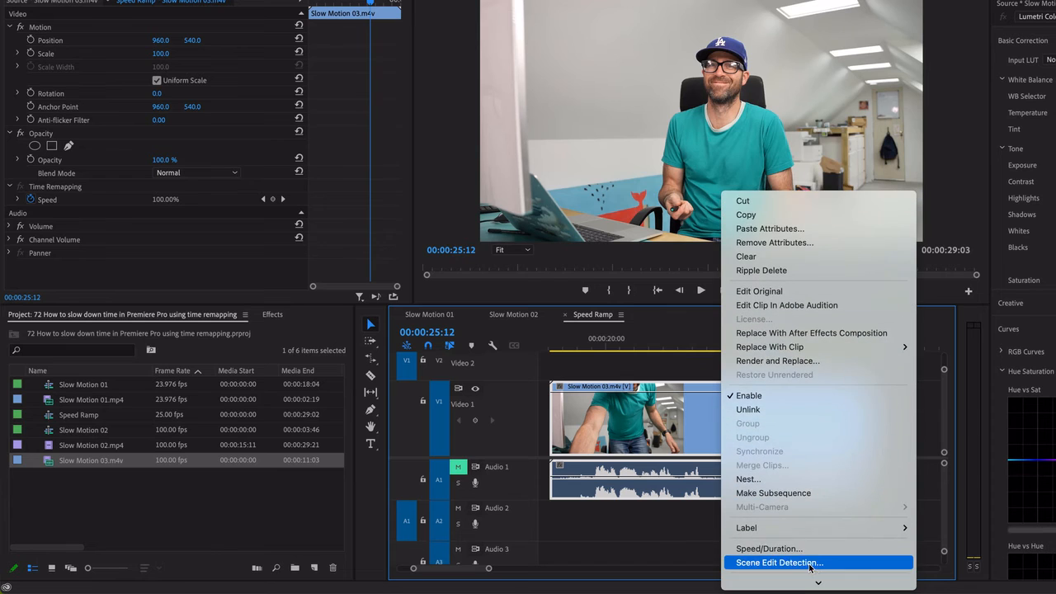
pyautogui.moveTo(762, 584)
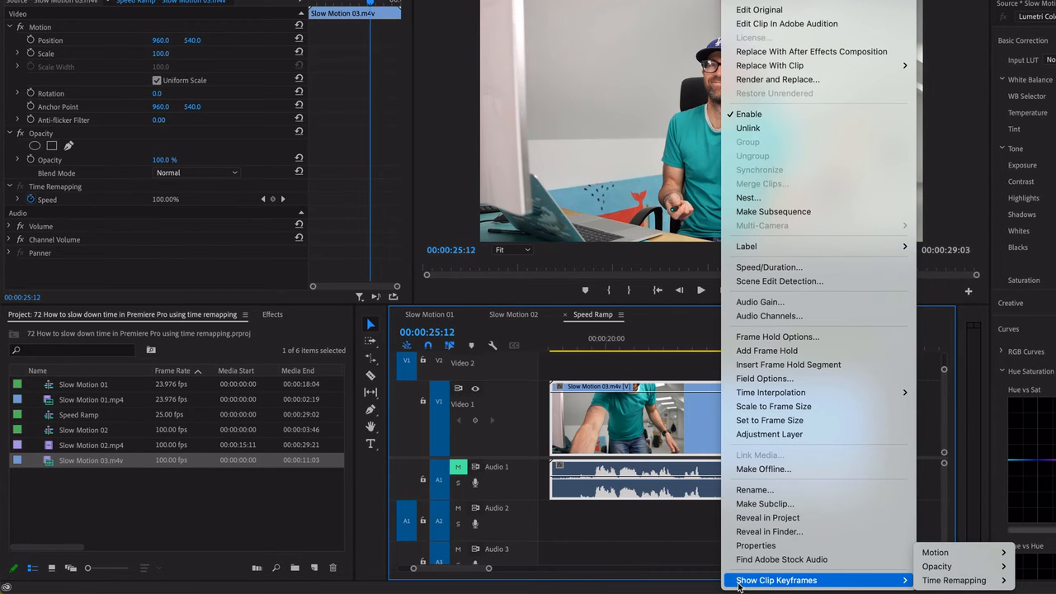
pyautogui.moveTo(938, 583)
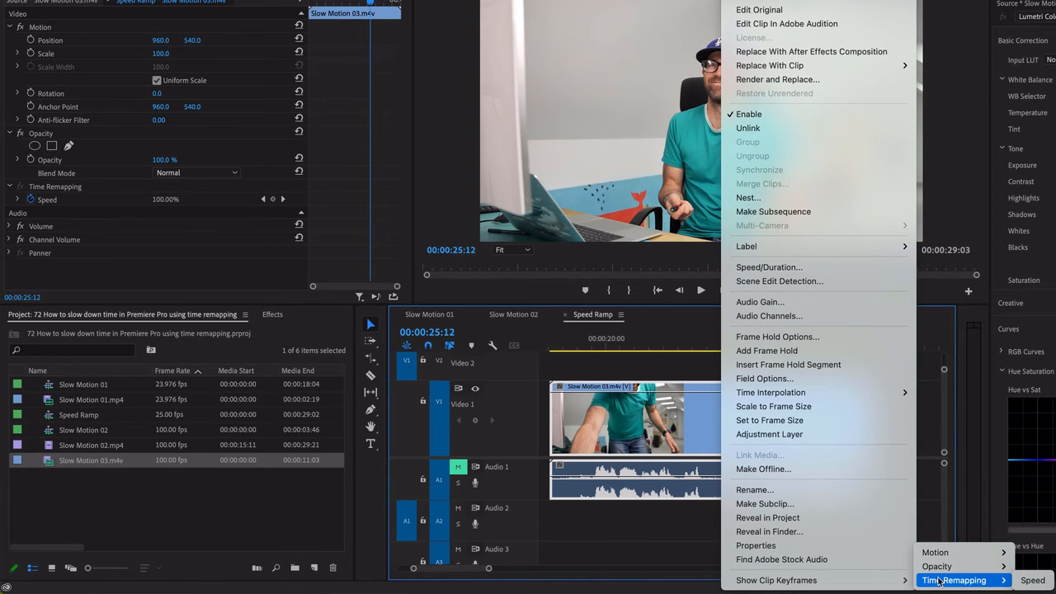
pyautogui.click(1033, 581)
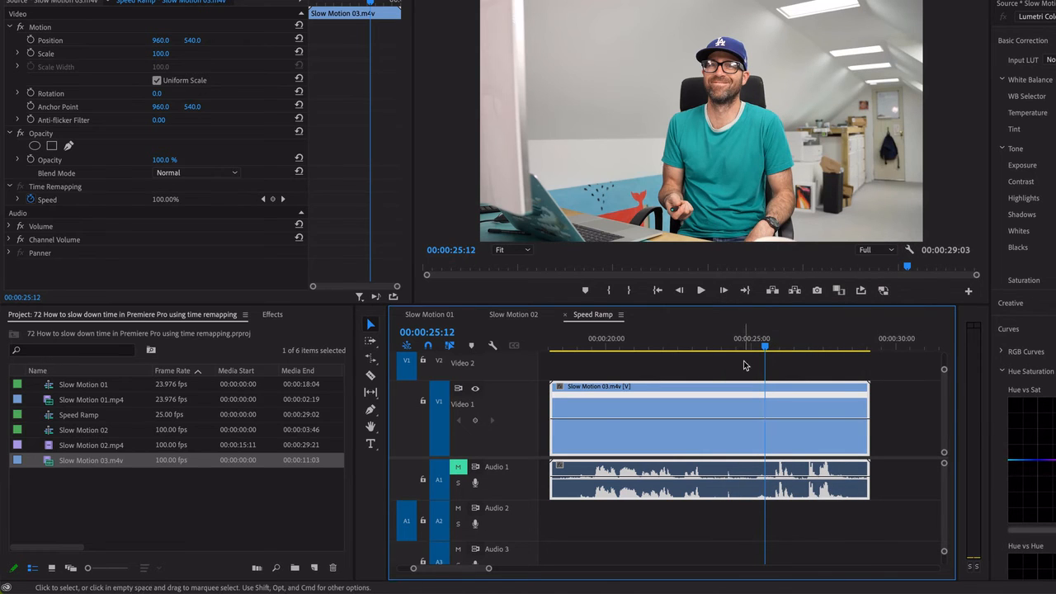
# Add a speed keyframe near 00:00:25:12 and extend it into a reverse palindrome segment ending at about 00:00:26:15
pyautogui.keyDown('super'); pyautogui.click(762, 422); pyautogui.keyUp('super')
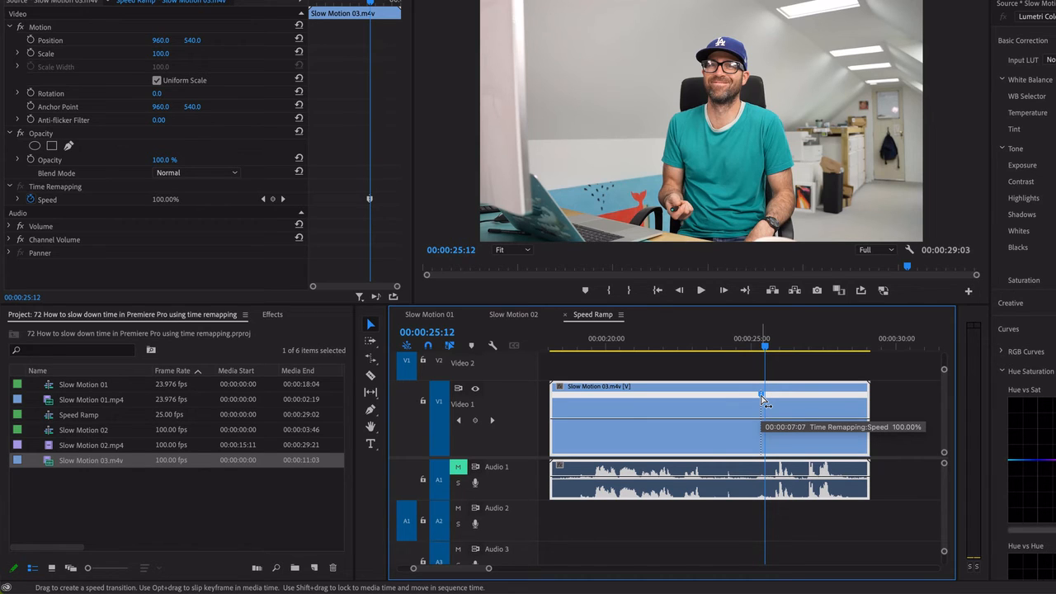
pyautogui.moveTo(761, 396)
pyautogui.mouseDown()
pyautogui.moveTo(717, 398)
pyautogui.moveTo(754, 395)
pyautogui.mouseUp()
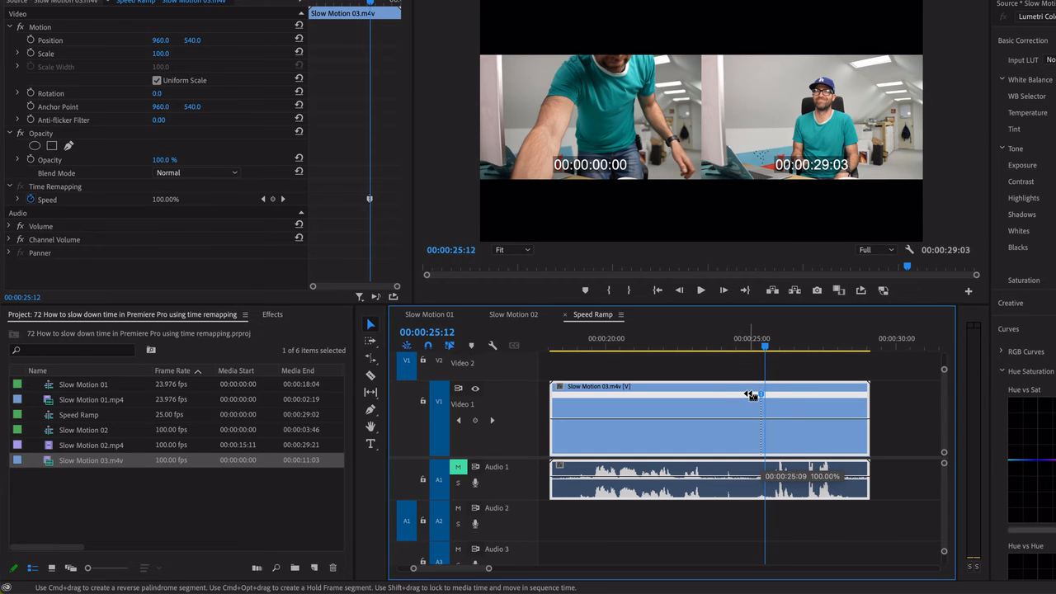
pyautogui.moveTo(755, 395); pyautogui.dragTo(803, 397)
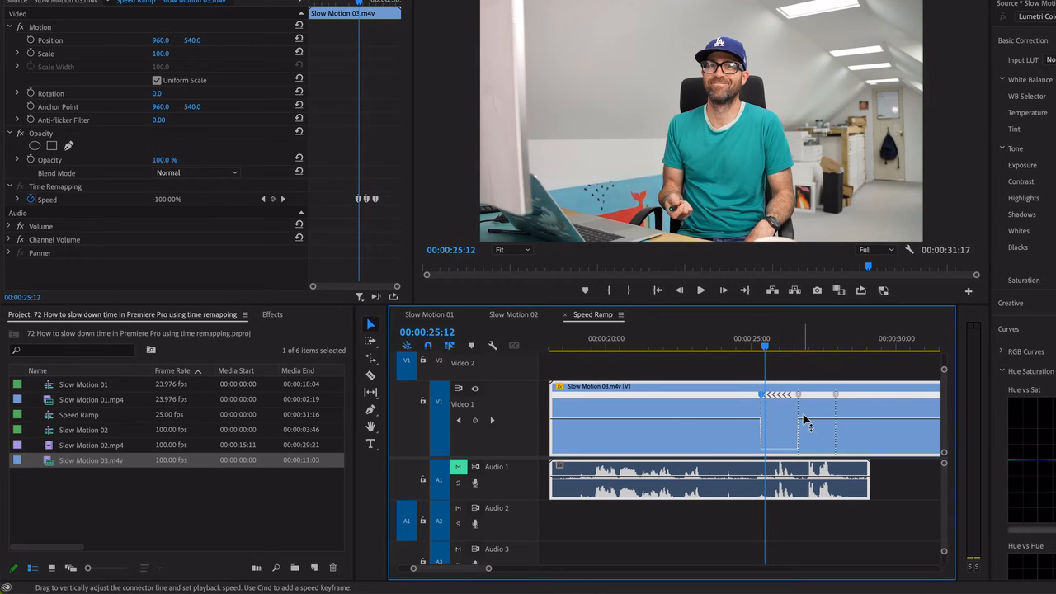
# Scrub and play through the pen throw and the reverse palindrome segment to check how the footage runs backwards and forwards
pyautogui.click(716, 349)
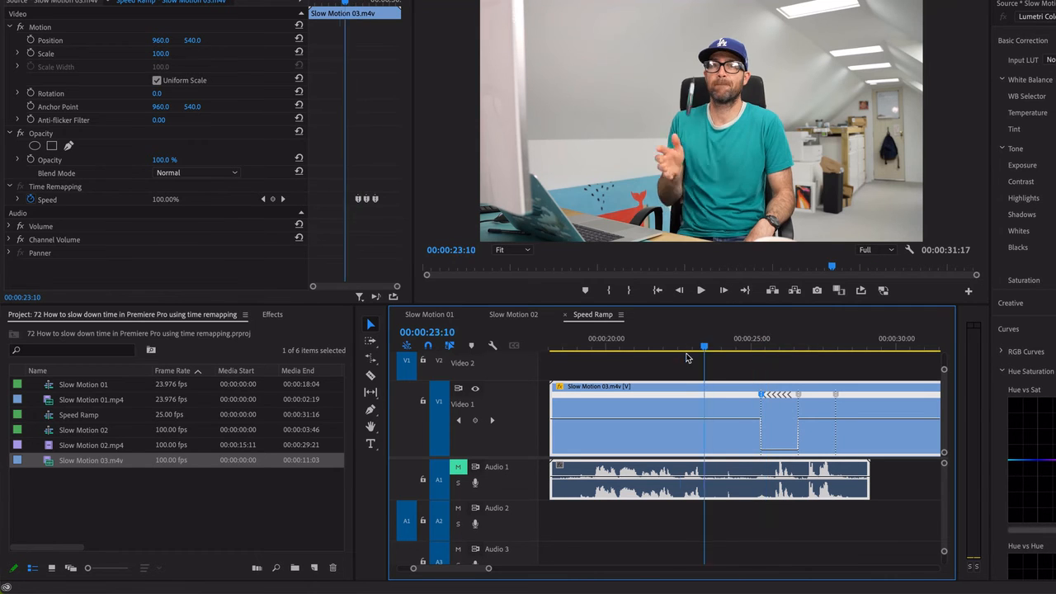
pyautogui.moveTo(720, 360); pyautogui.dragTo(836, 361)
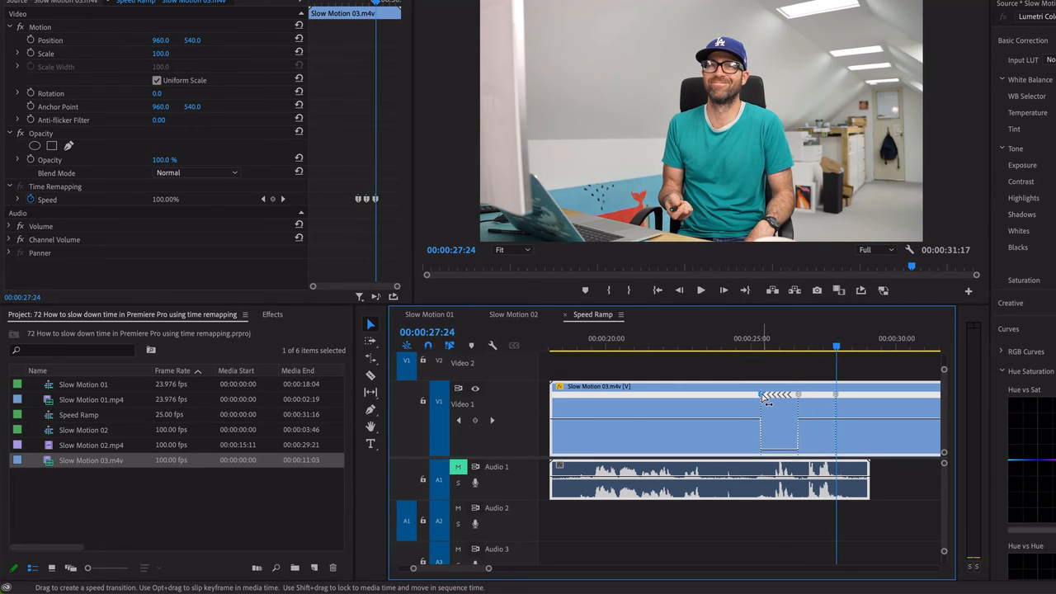
pyautogui.click(760, 345)
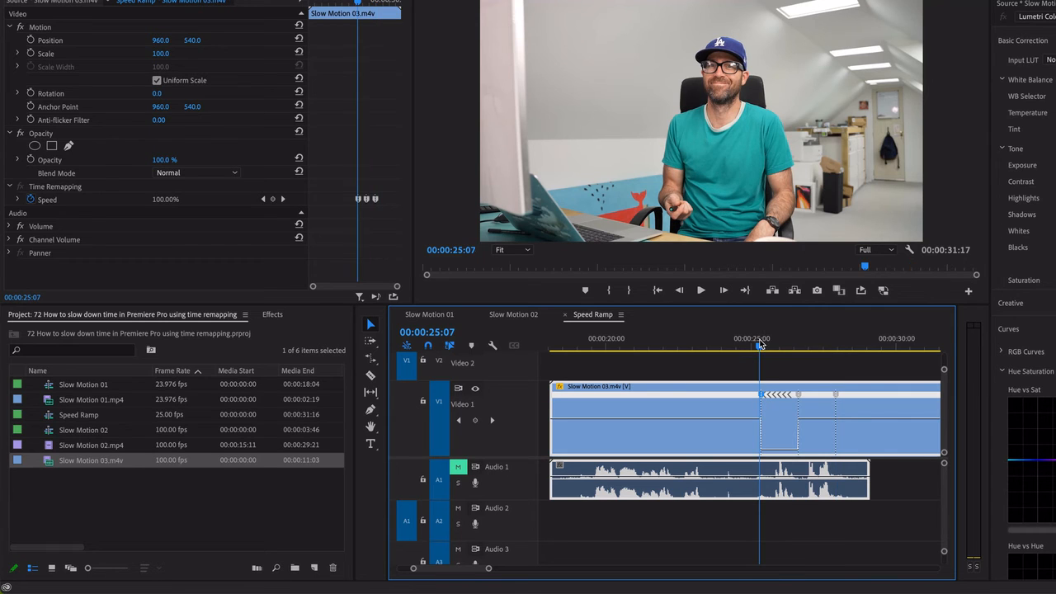
pyautogui.click(834, 345)
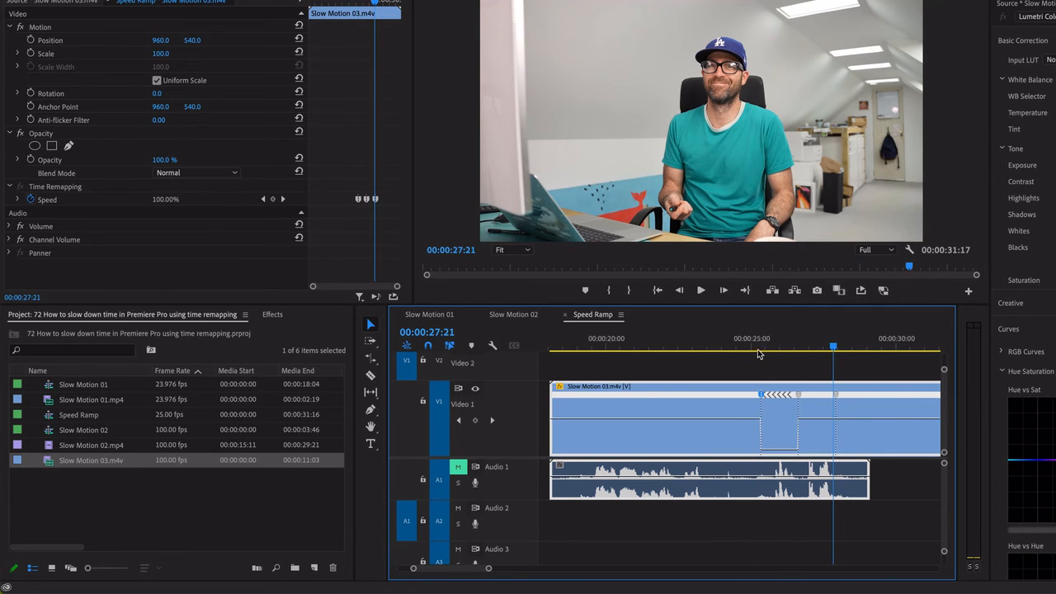
pyautogui.moveTo(760, 348); pyautogui.dragTo(722, 350)
pyautogui.press('space')
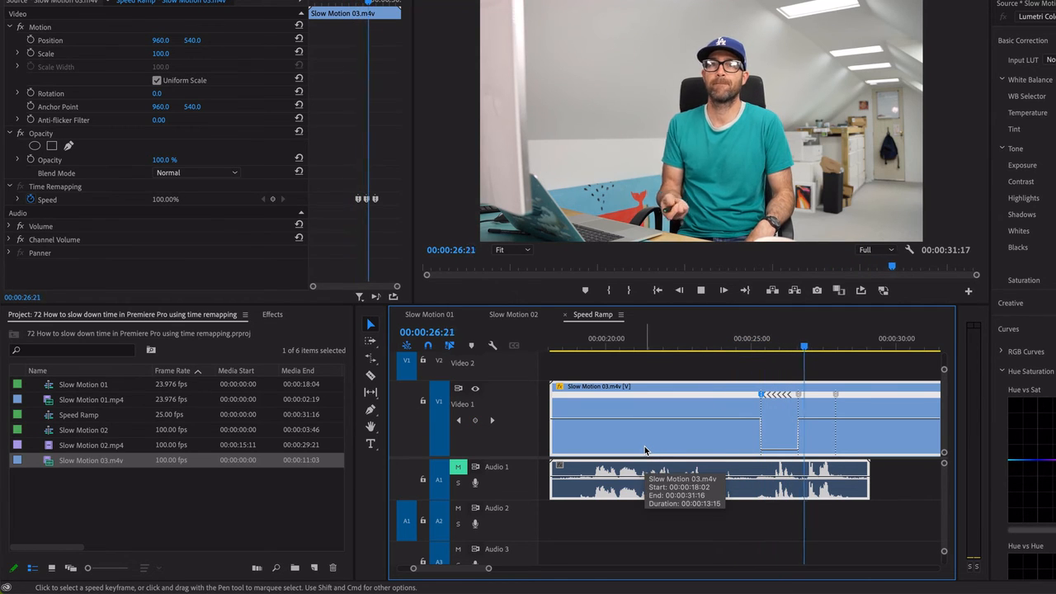
pyautogui.click(792, 339)
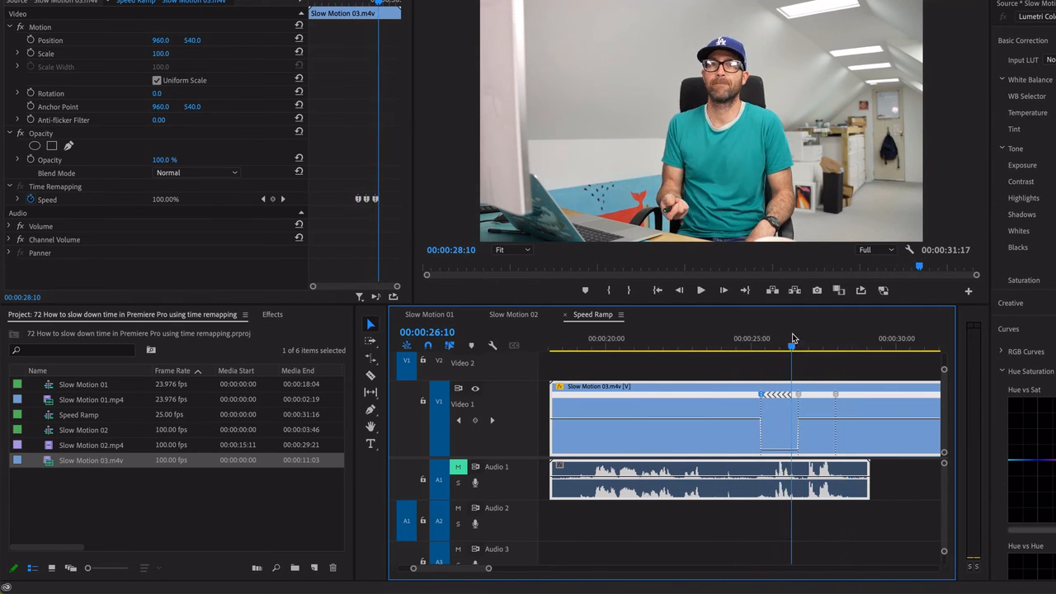
pyautogui.moveTo(793, 339); pyautogui.dragTo(709, 351)
pyautogui.press('space')
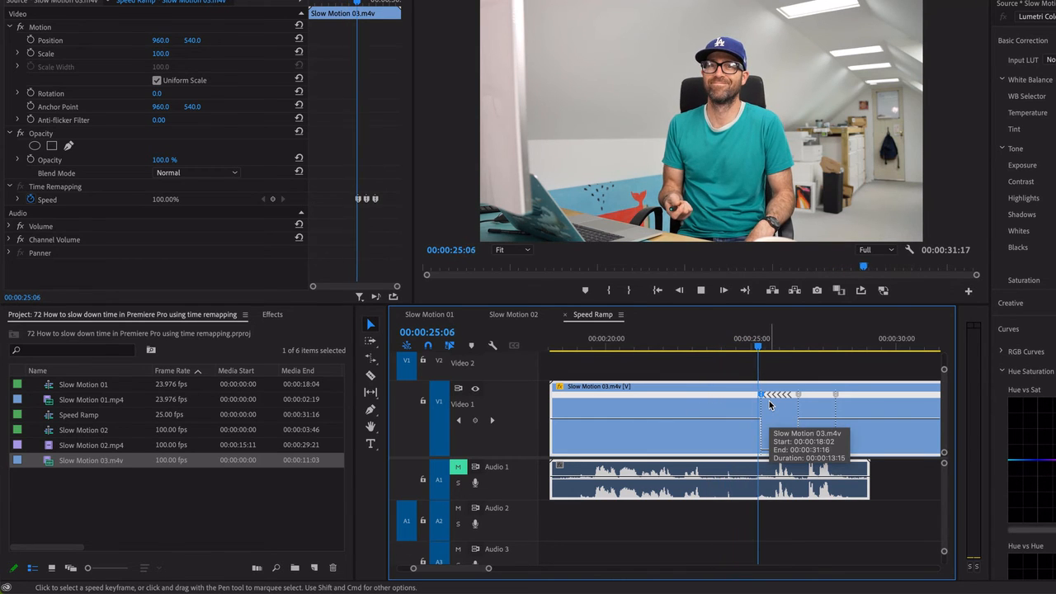
# Stop playback and undo the reverse palindrome segment and its speed keyframe
pyautogui.press('space')
pyautogui.press('super+z')
pyautogui.press('super+z')
# Add a speed keyframe at 00:00:24:04, create a reverse palindrome segment from it to about 00:00:25:15, and play it back
pyautogui.moveTo(734, 348)
pyautogui.mouseDown()
pyautogui.moveTo(685, 352)
pyautogui.moveTo(726, 357)
pyautogui.mouseUp()
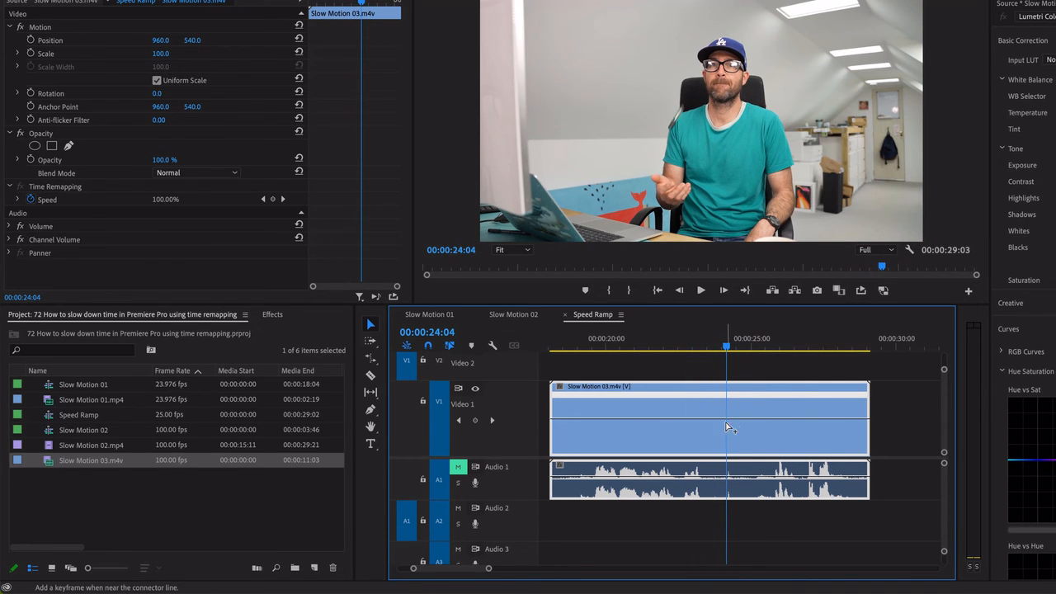
pyautogui.keyDown('super'); pyautogui.click(726, 423); pyautogui.keyUp('super')
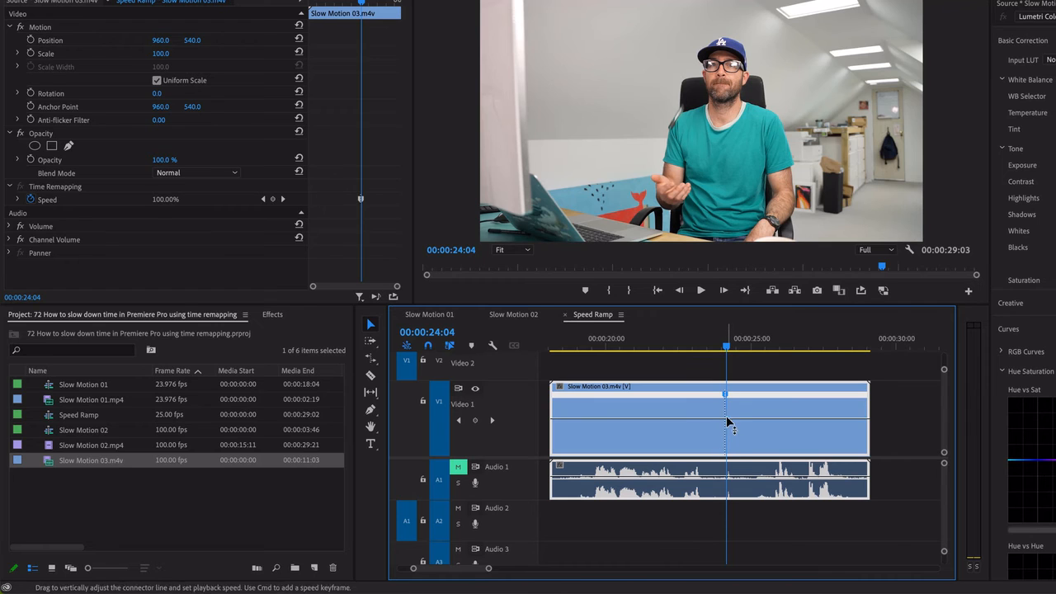
pyautogui.moveTo(727, 400); pyautogui.dragTo(770, 400)
pyautogui.press('space')
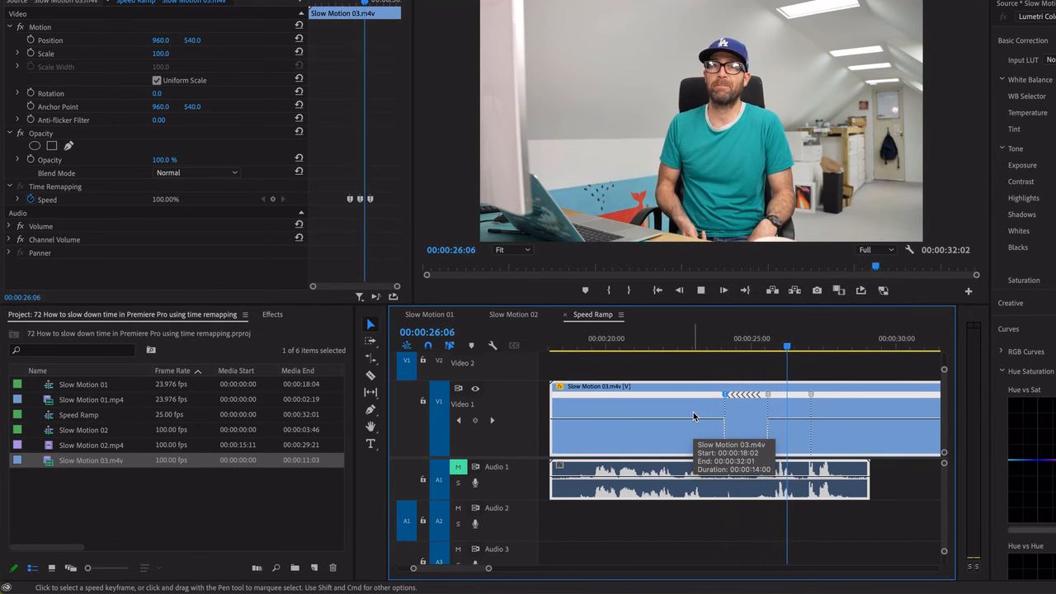
pyautogui.click(675, 347)
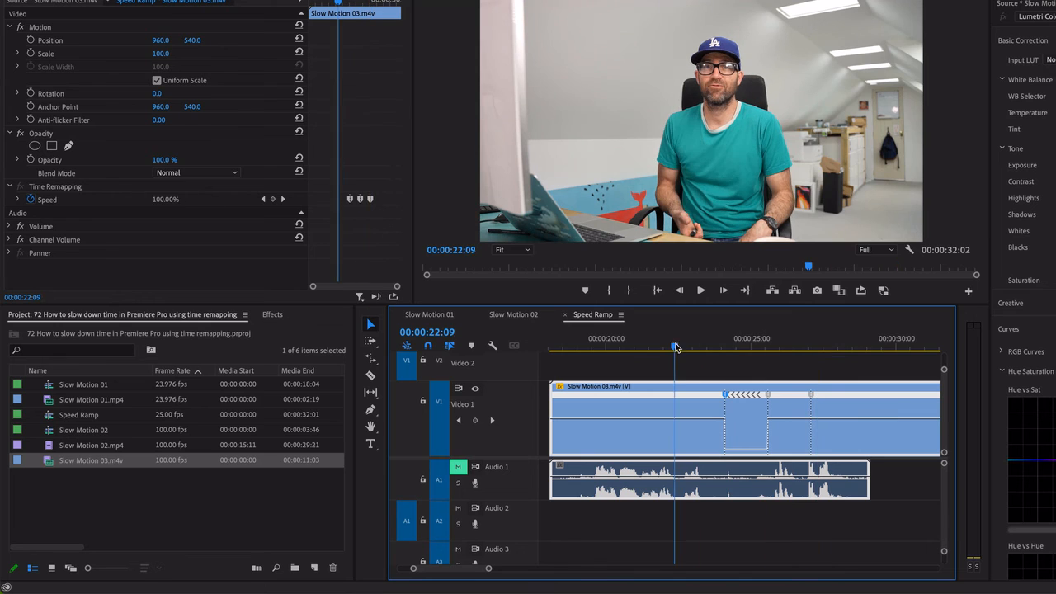
# Split the three speed keyframes around the reversed segment into gradual speed transitions and play the result back
pyautogui.press('space')
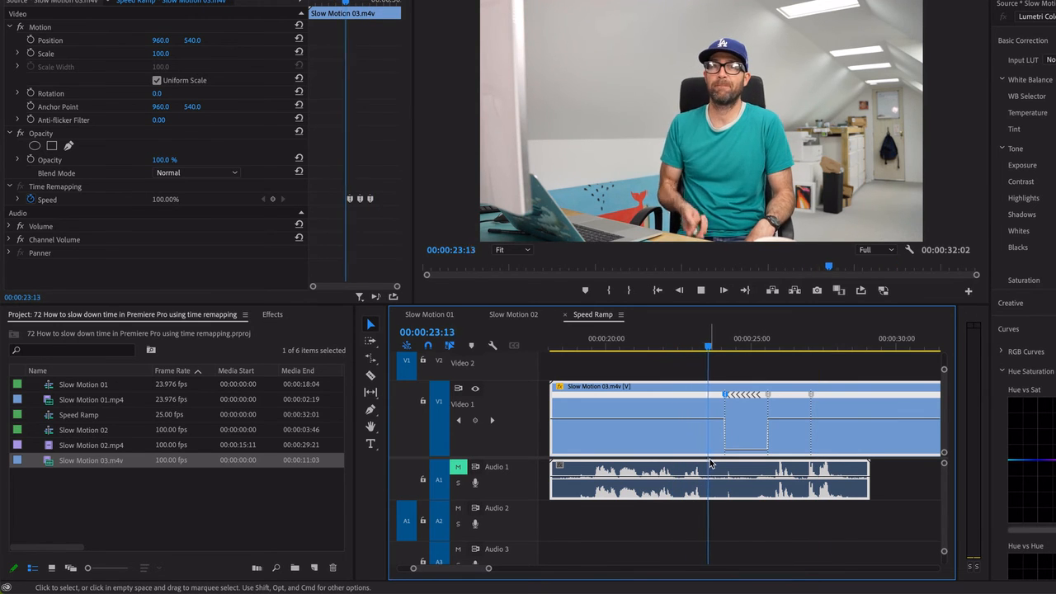
pyautogui.press('space')
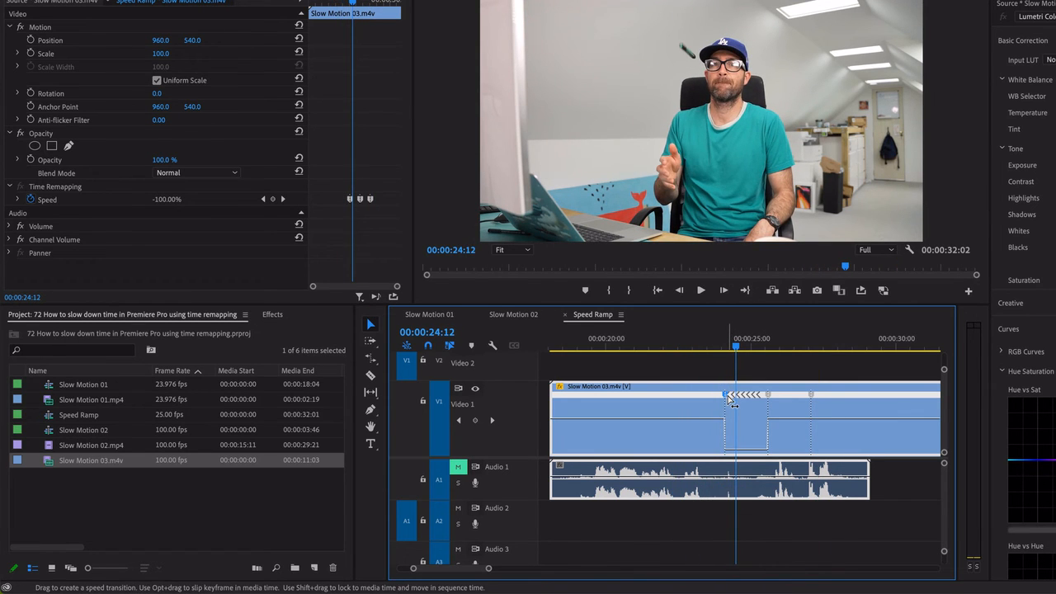
pyautogui.moveTo(729, 399); pyautogui.dragTo(714, 404)
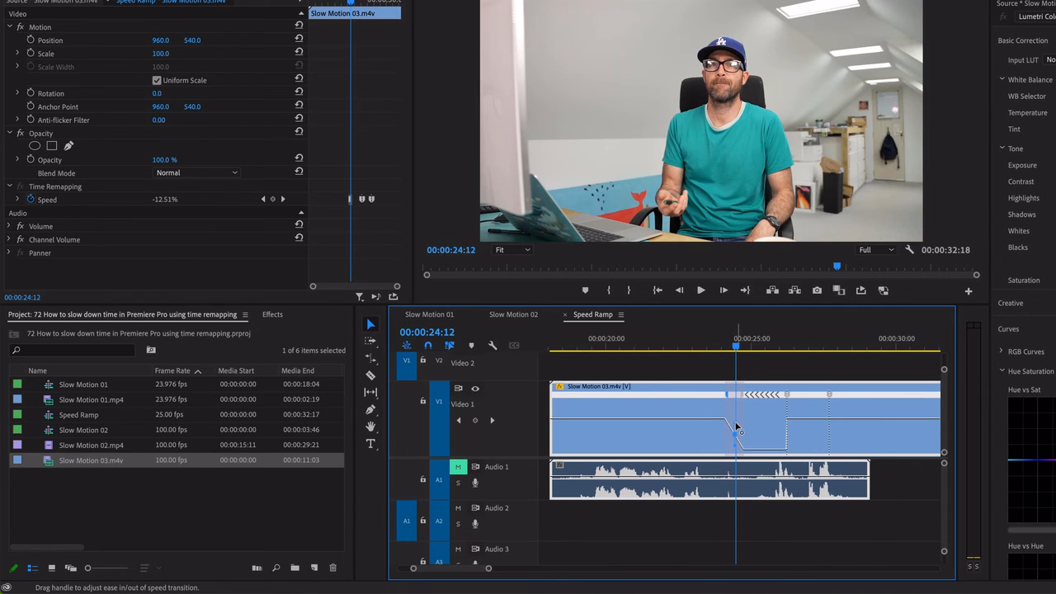
pyautogui.moveTo(788, 394); pyautogui.dragTo(801, 400)
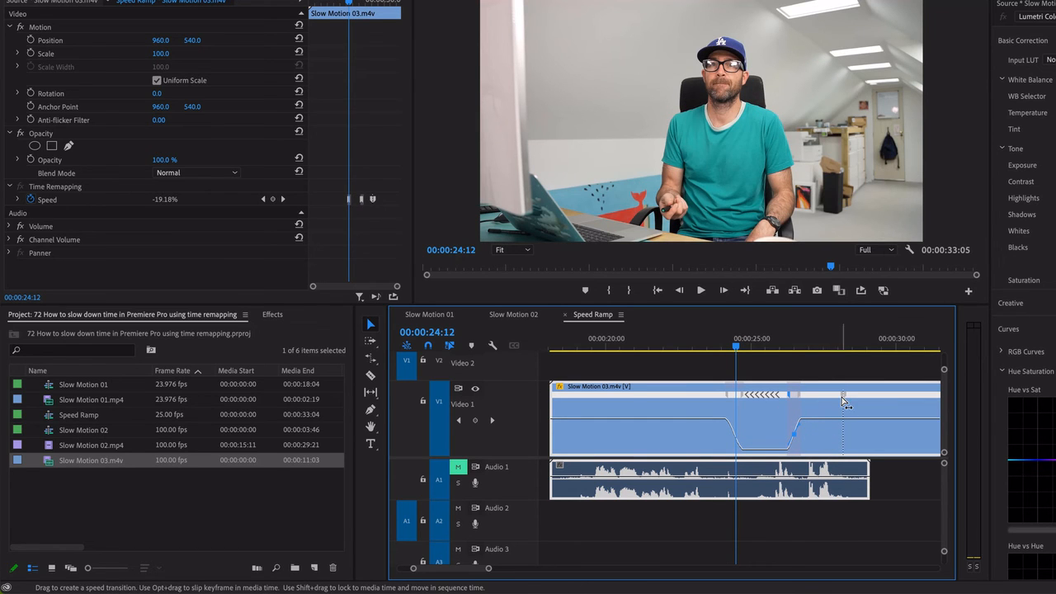
pyautogui.moveTo(842, 395); pyautogui.dragTo(828, 399)
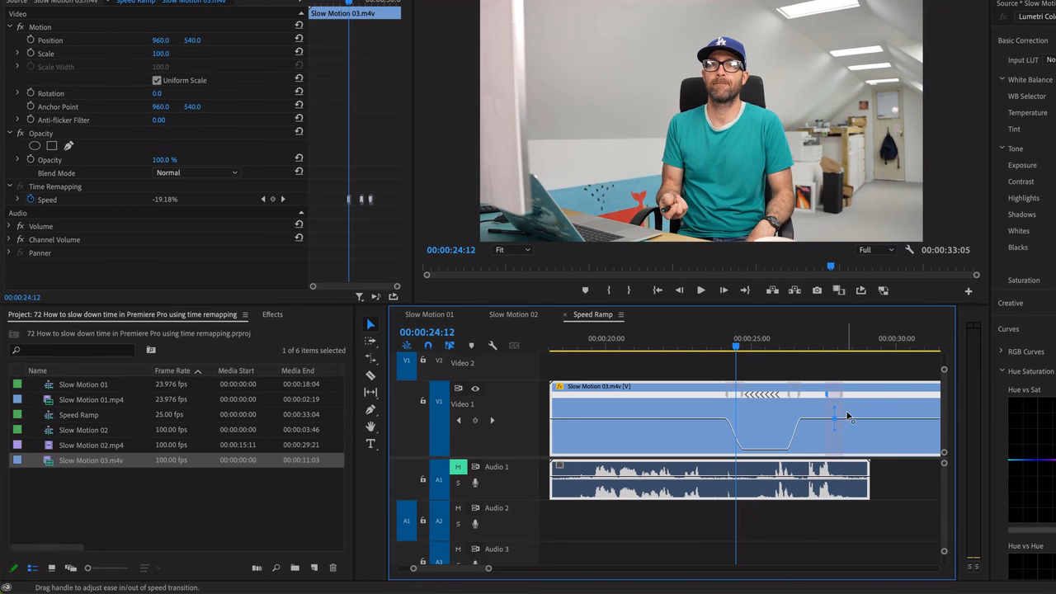
pyautogui.moveTo(708, 345); pyautogui.dragTo(710, 362)
pyautogui.press('space')
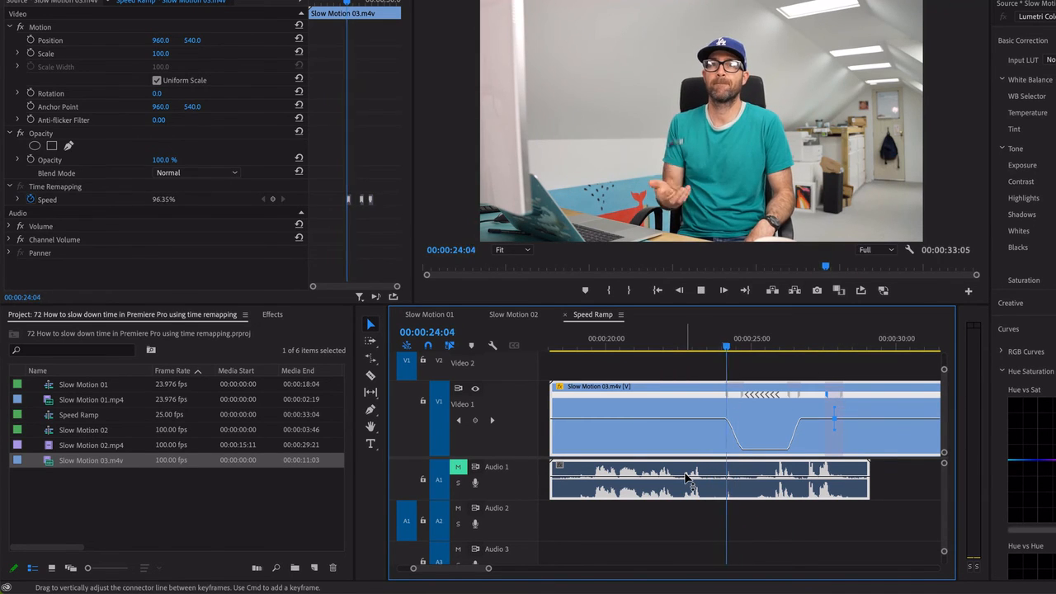
pyautogui.press('space')
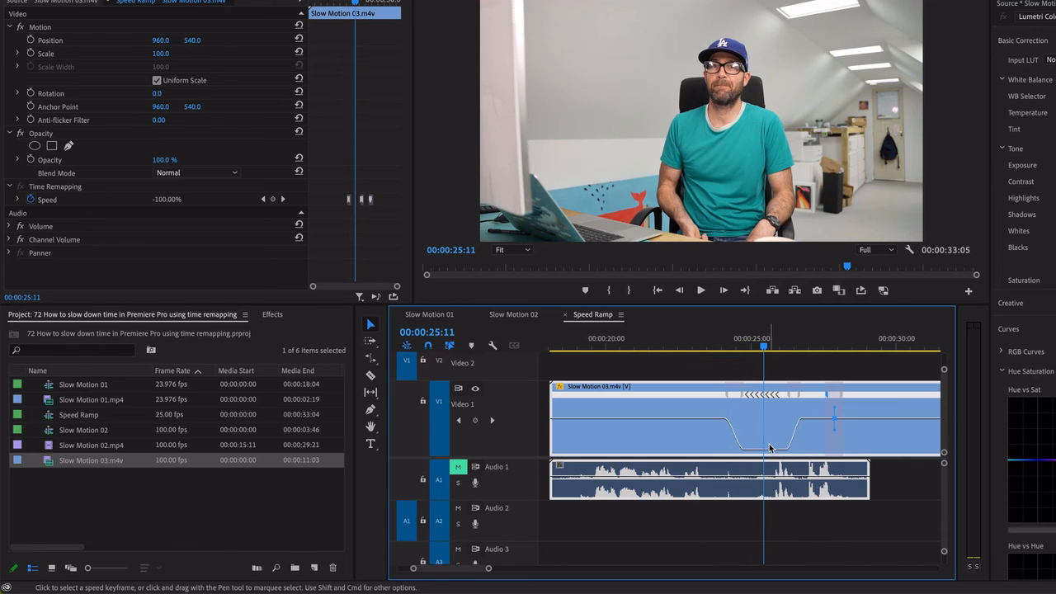
# Slow the reversed segment of the second Slow Motion 03 clip to -40% speed and play it from about 00:00:22:18
pyautogui.moveTo(770, 448); pyautogui.dragTo(771, 438)
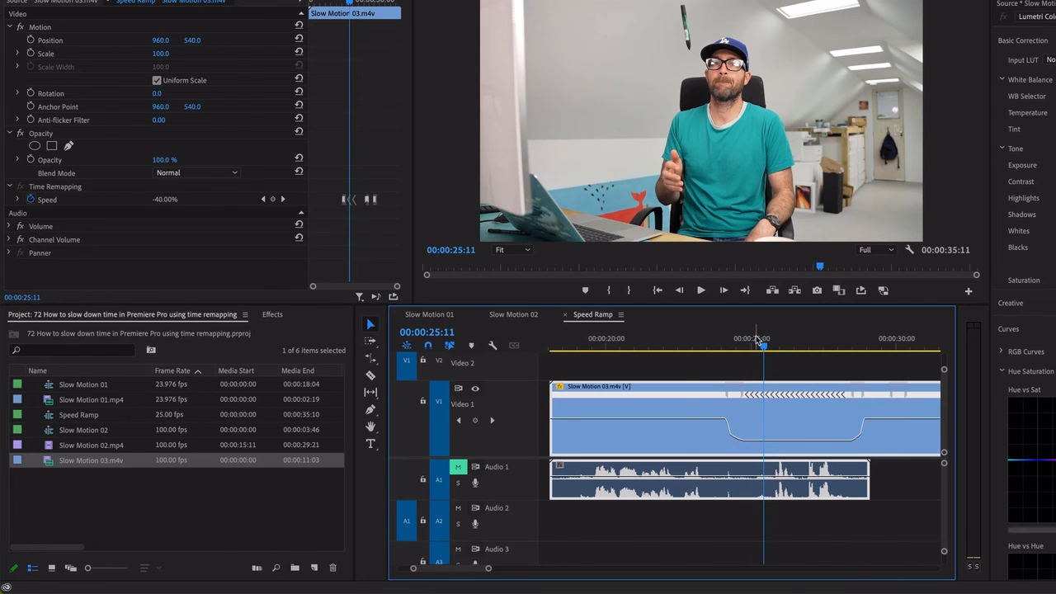
pyautogui.moveTo(757, 340); pyautogui.dragTo(686, 346)
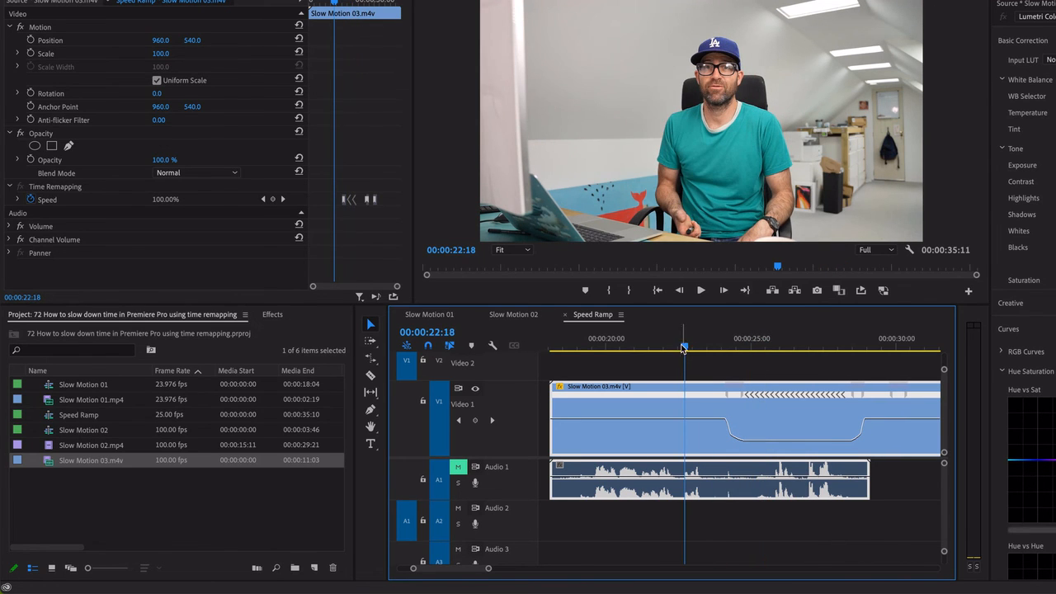
pyautogui.press('space')
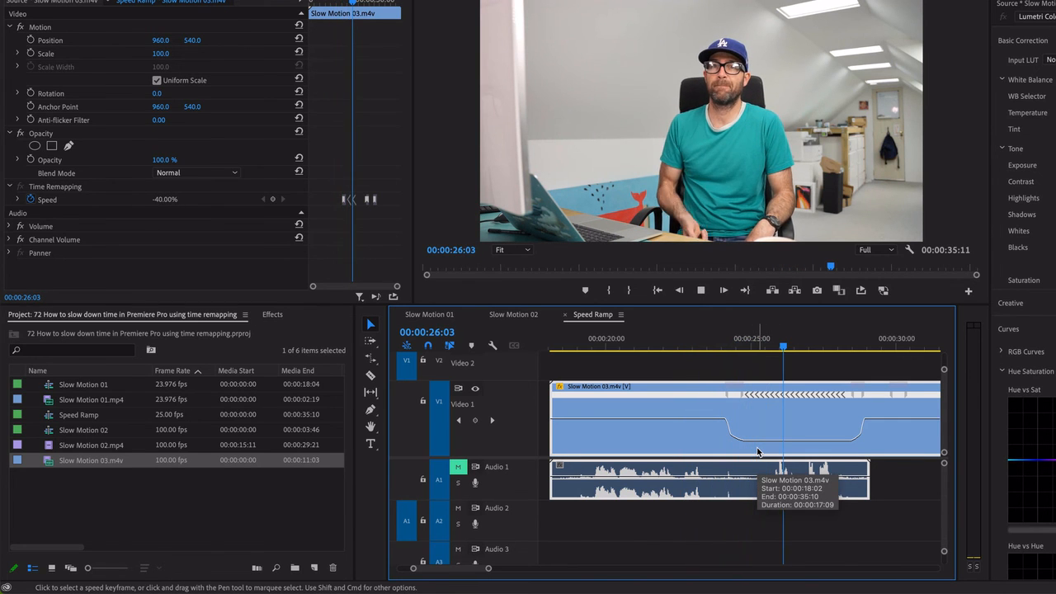
pyautogui.press('space')
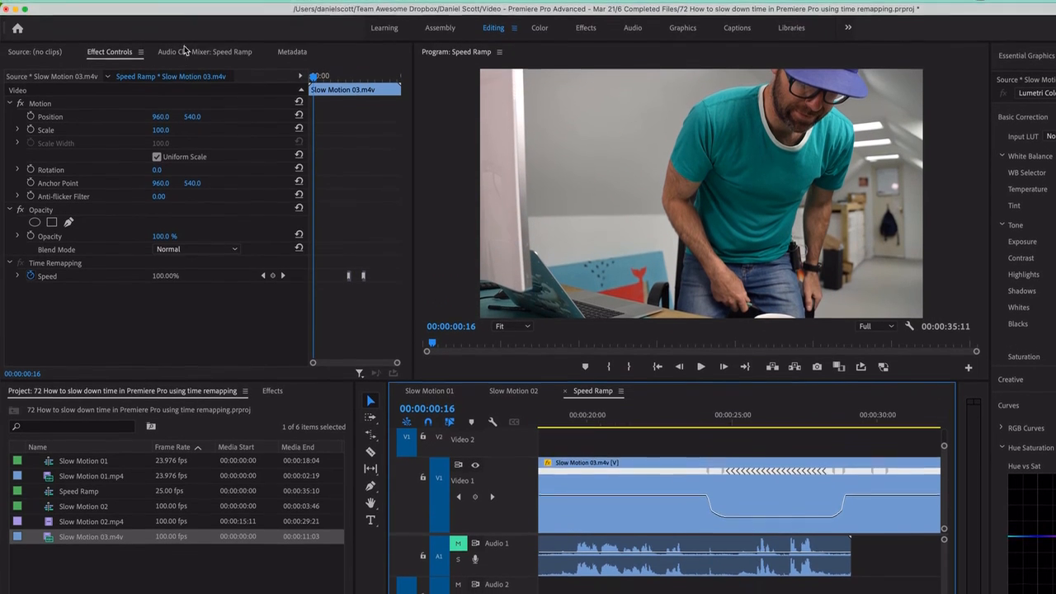
# Render the Speed Ramp sequence from In to Out and play the slowed section of the first clip
pyautogui.click(203, 0)
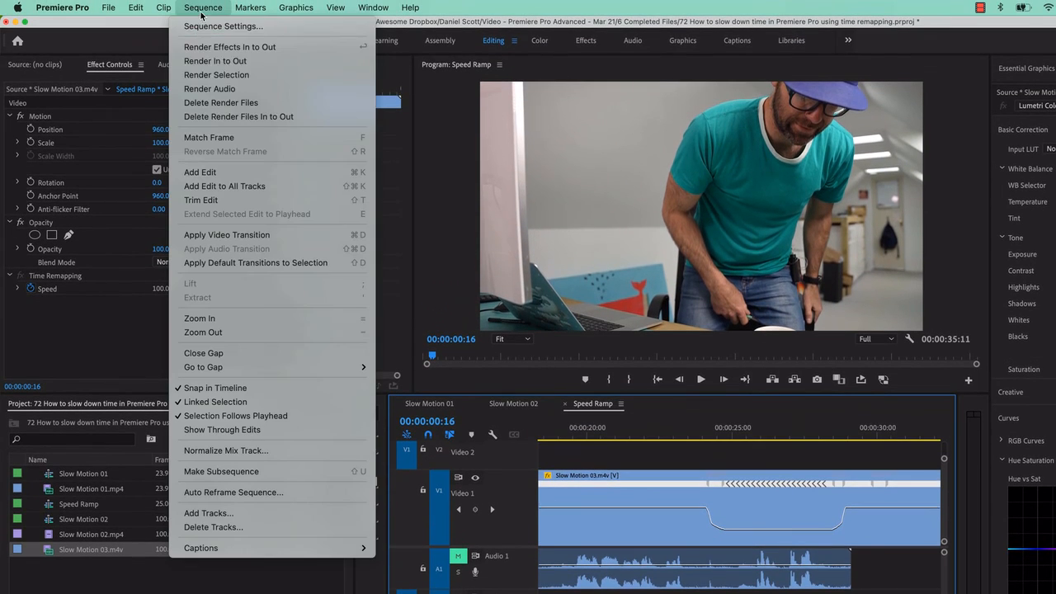
pyautogui.click(229, 60)
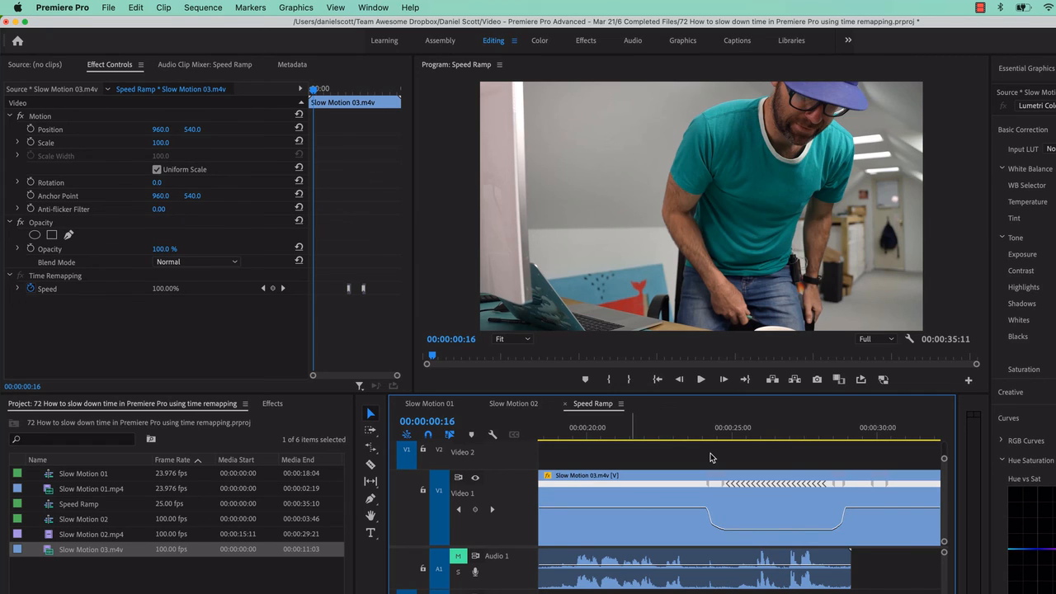
pyautogui.press('\\')
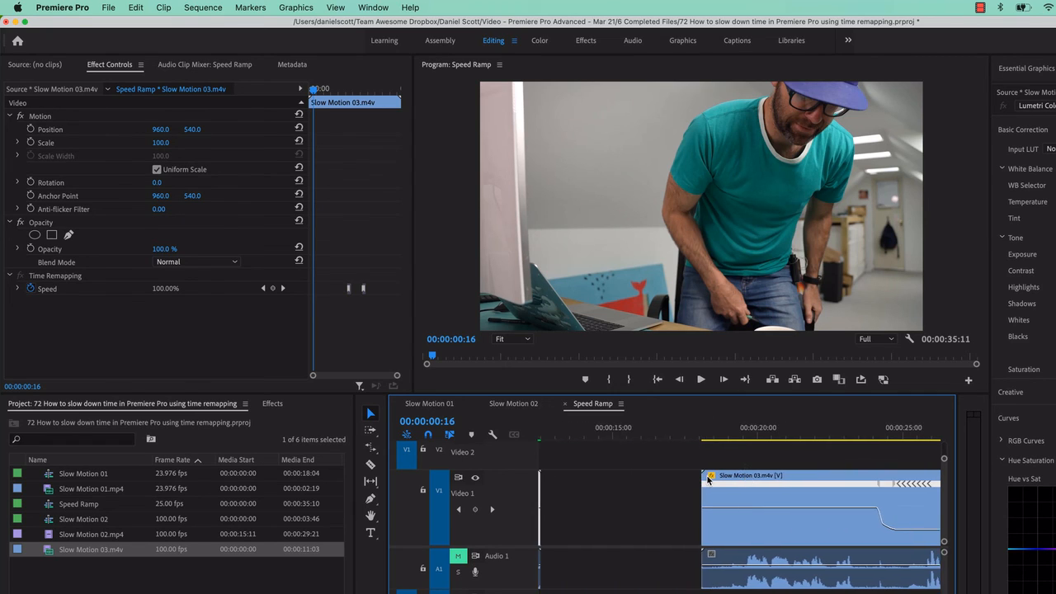
pyautogui.click(678, 430)
pyautogui.press('space')
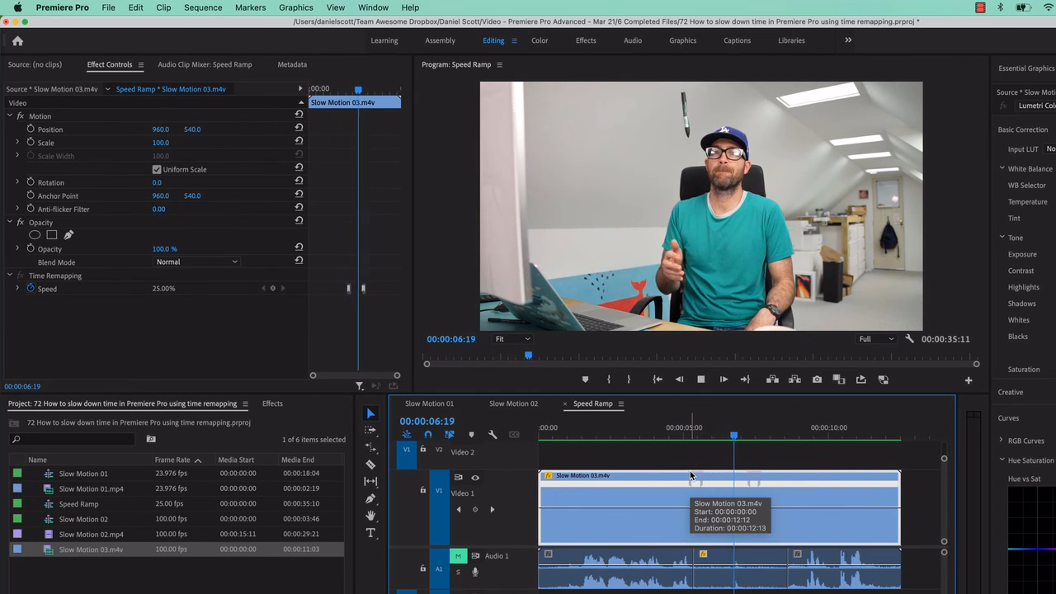
pyautogui.press('space')
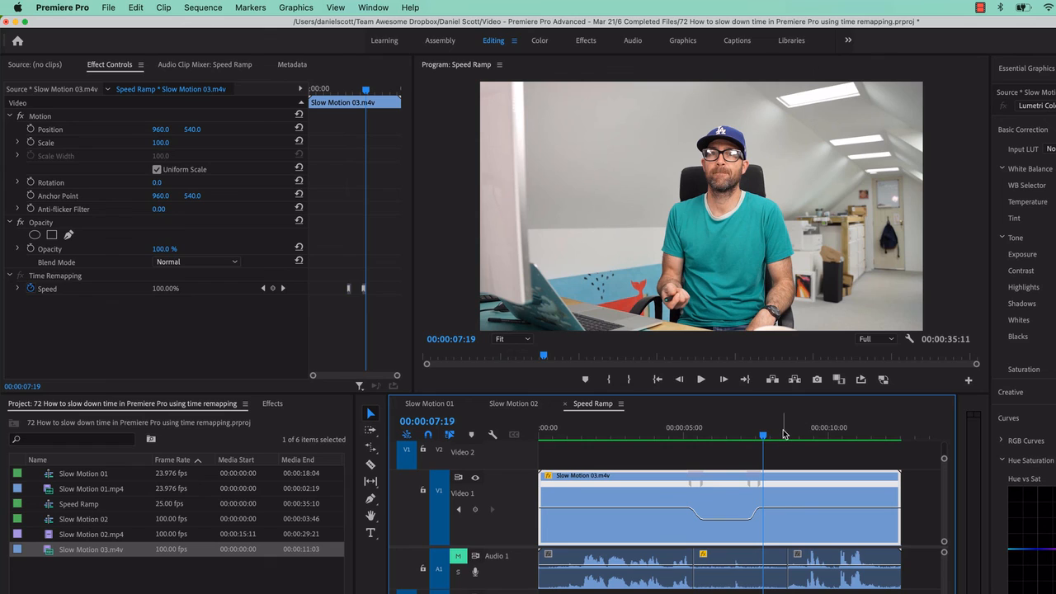